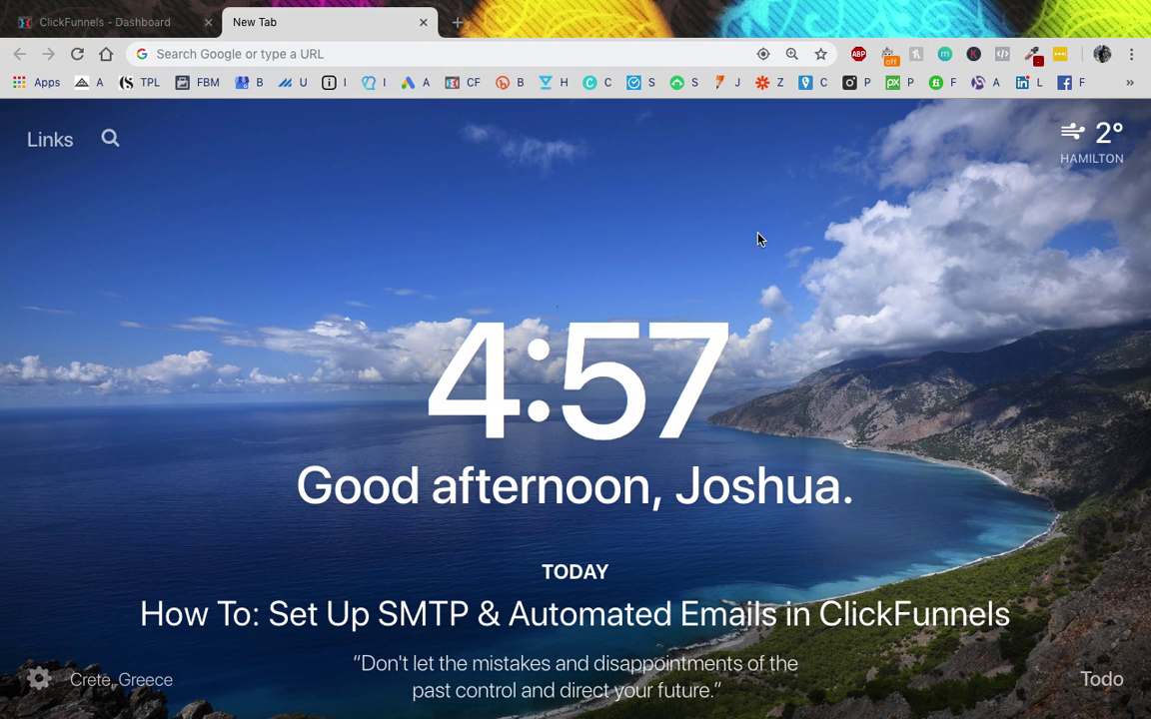
- Close the blank browser tabs and return to the ClickFunnels dashboard
key(super+t)
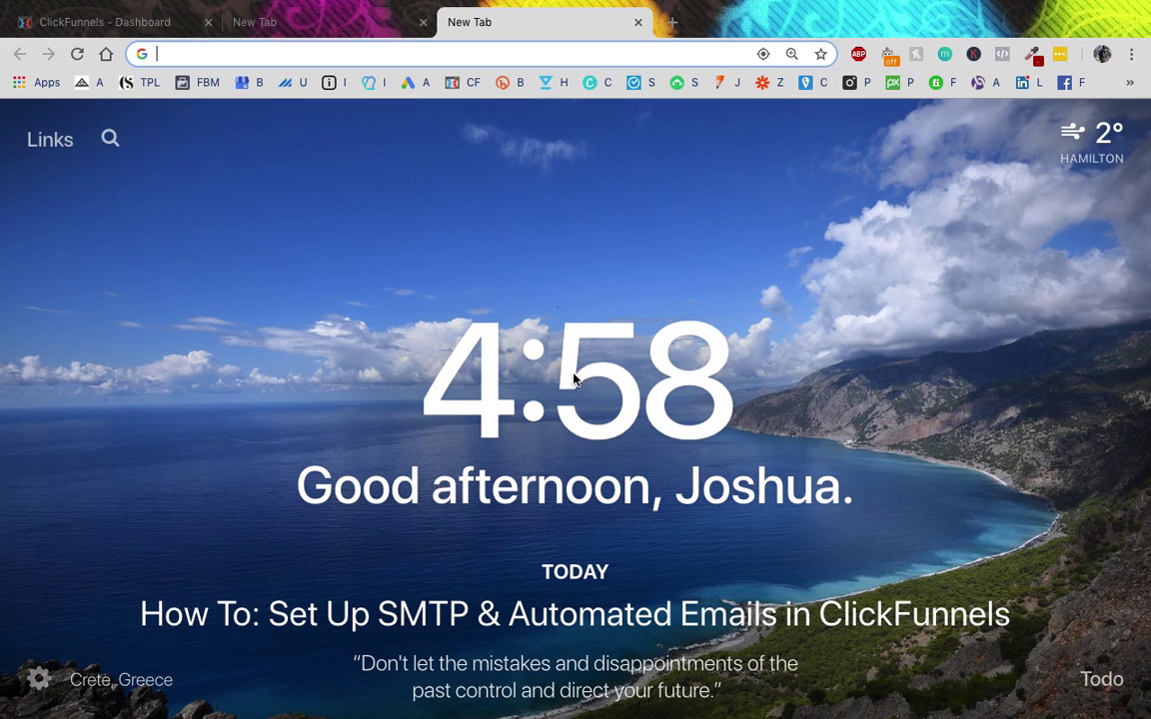
click(637, 22)
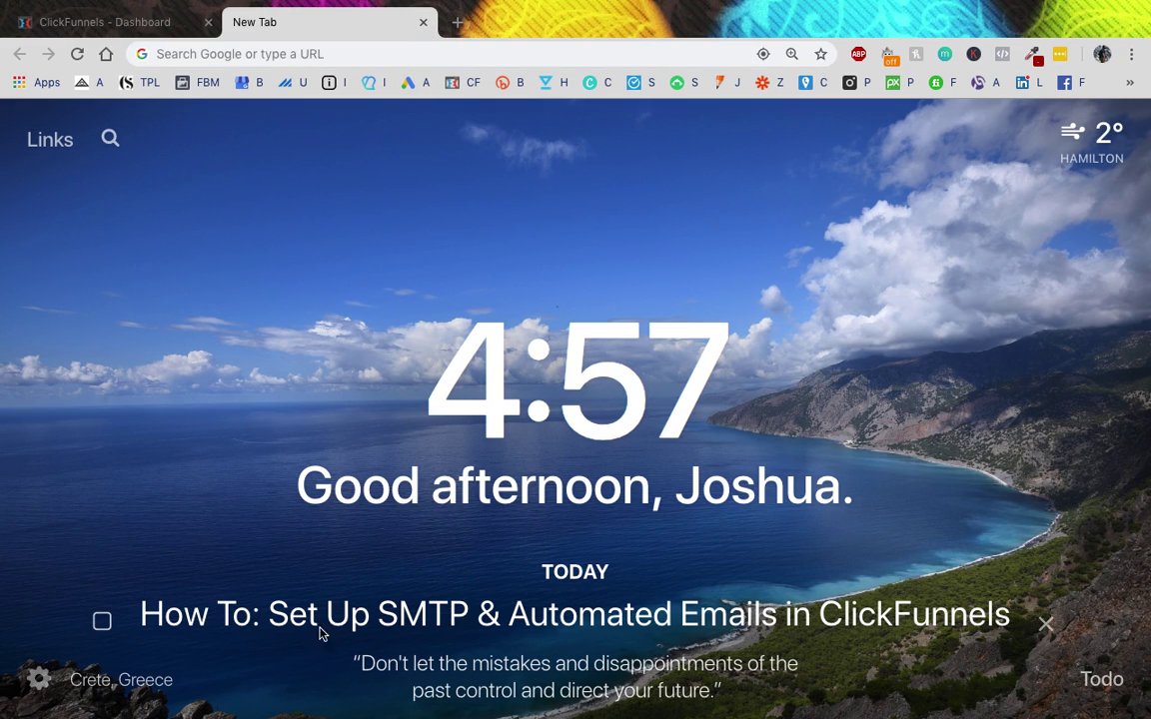
click(422, 22)
- Open the page for adding a new integration from the account's integrations and look through the available services
mouse_move(619, 121)
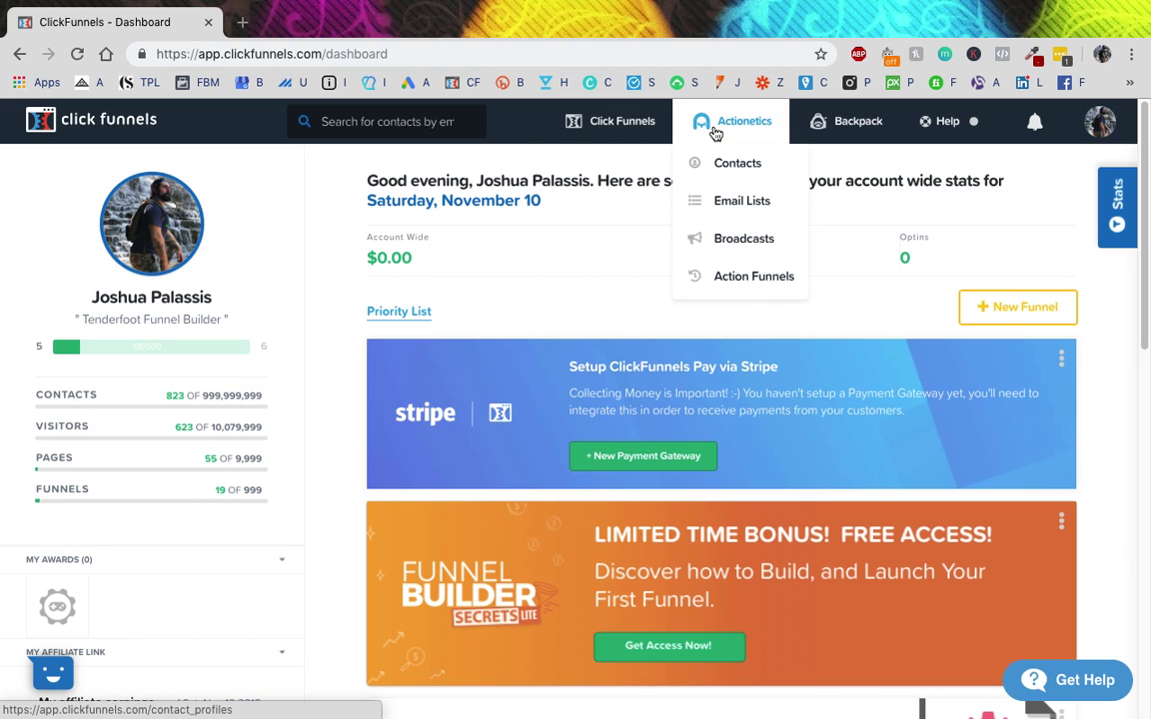
mouse_move(845, 127)
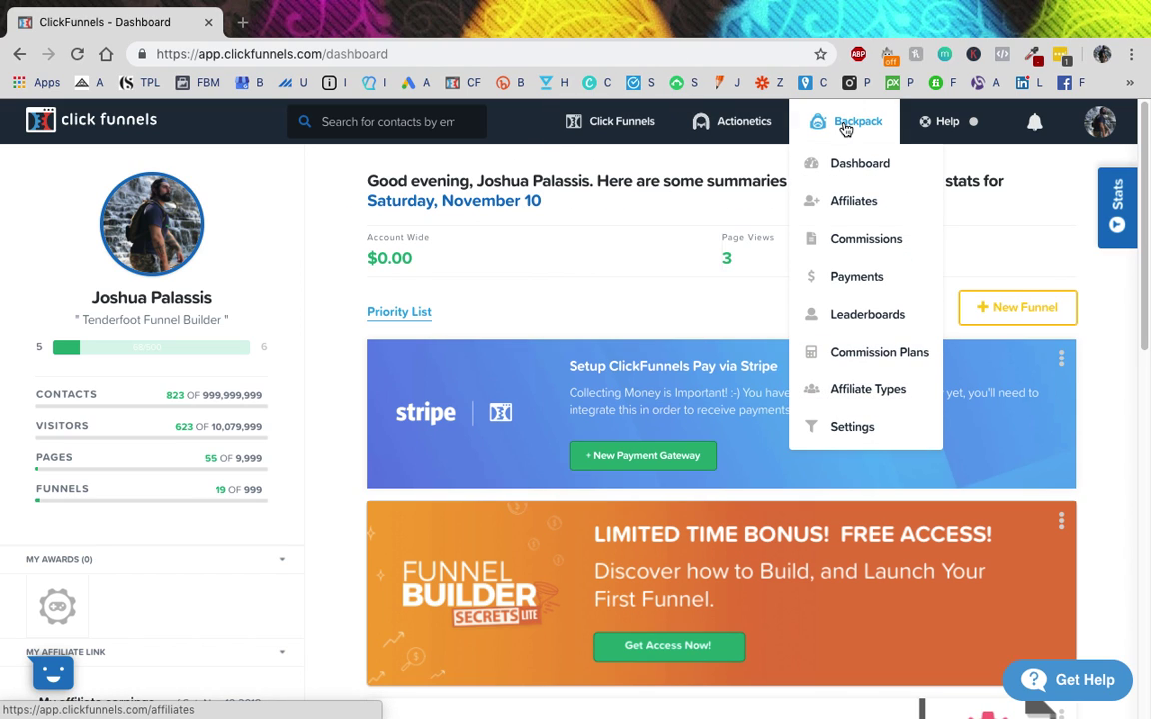
mouse_move(1102, 121)
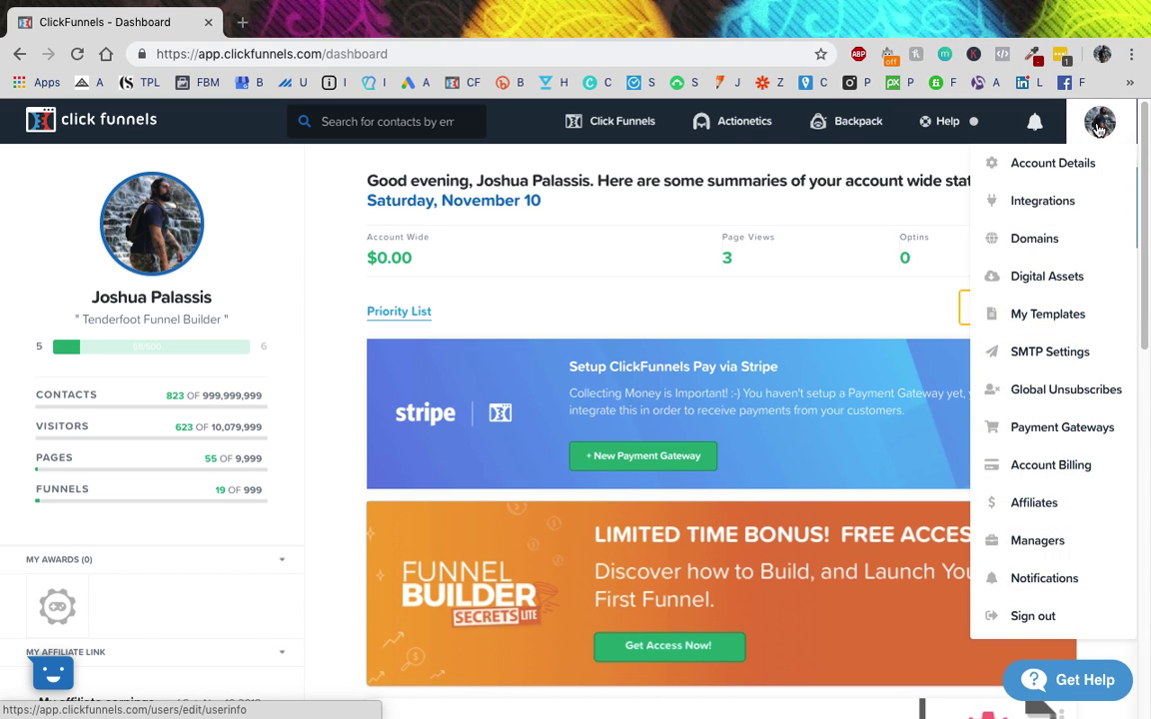
click(1046, 208)
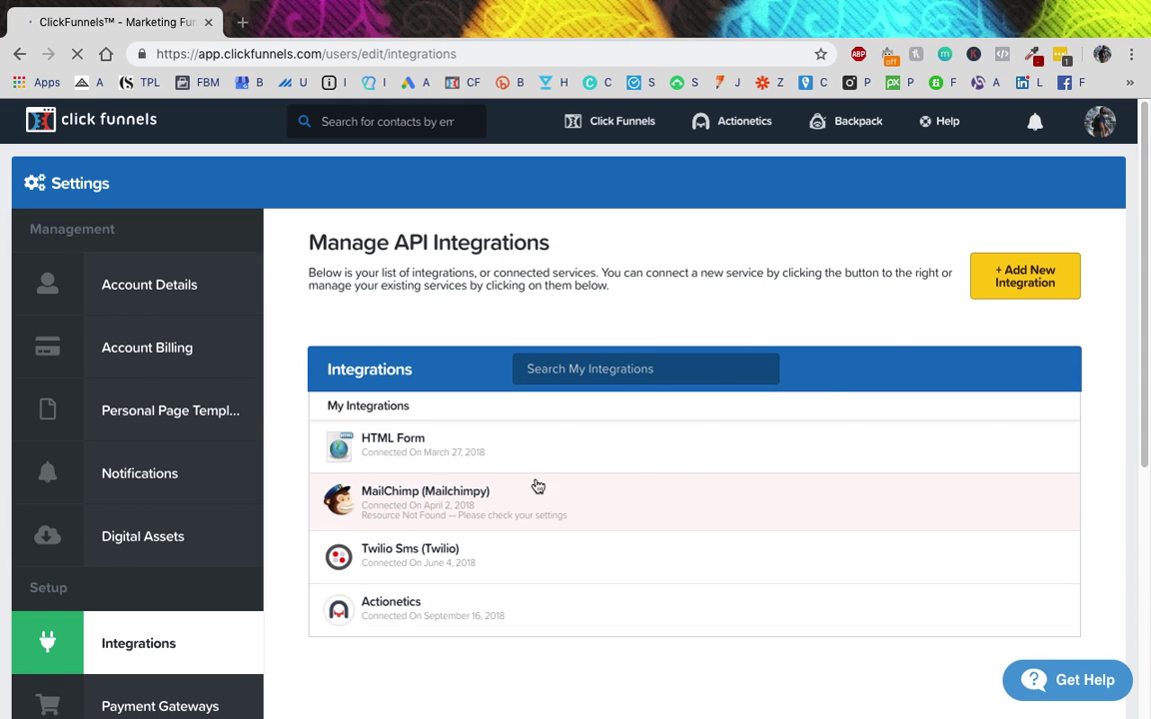
click(1033, 275)
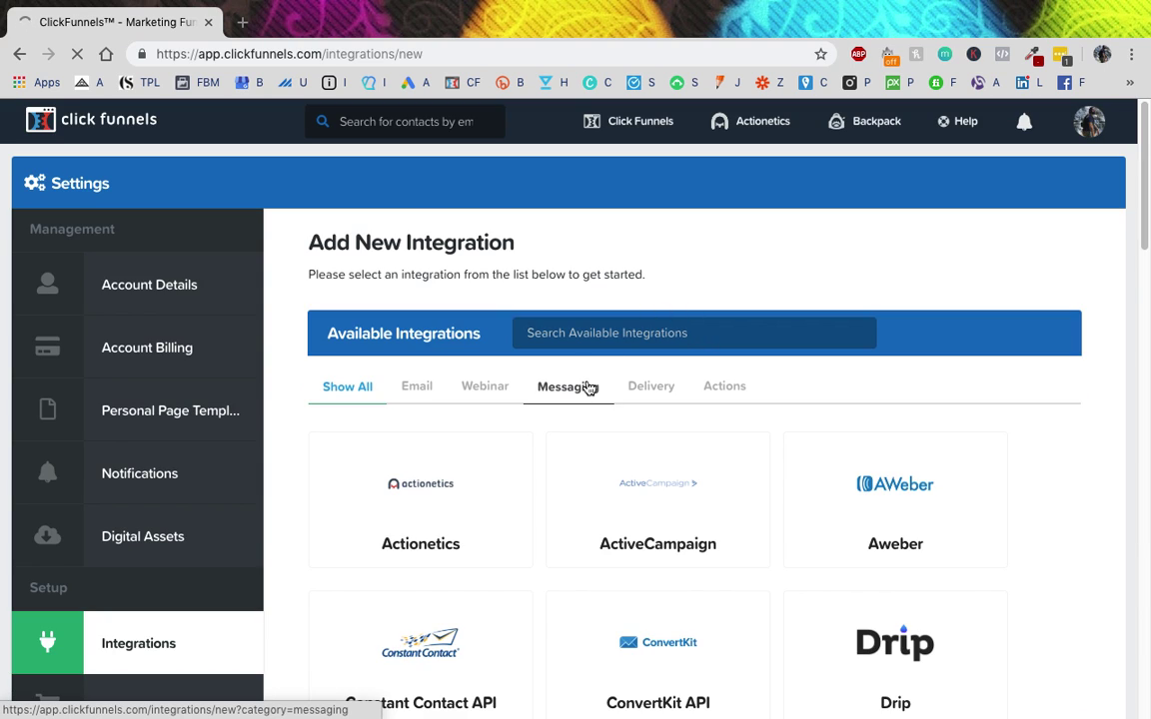
scroll(588, 388, down, 15)
scroll(588, 388, down, 4)
scroll(589, 387, up, 15)
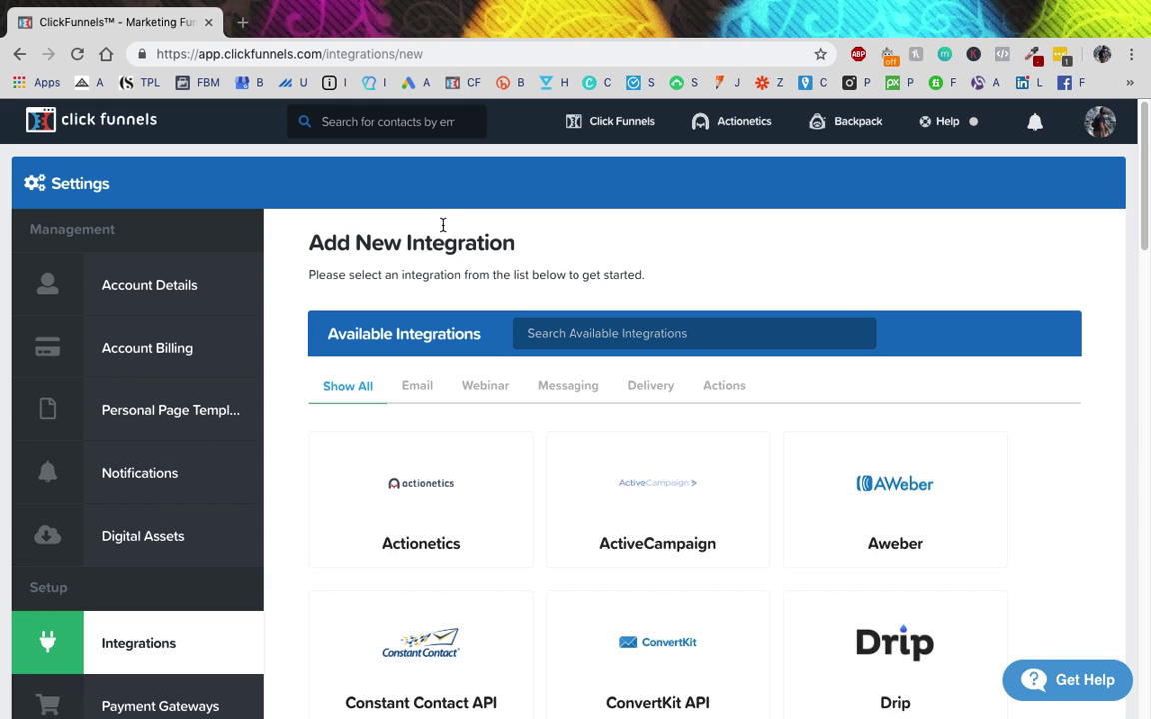
- Open the account's SMTP settings with the list of email configurations
mouse_move(1101, 125)
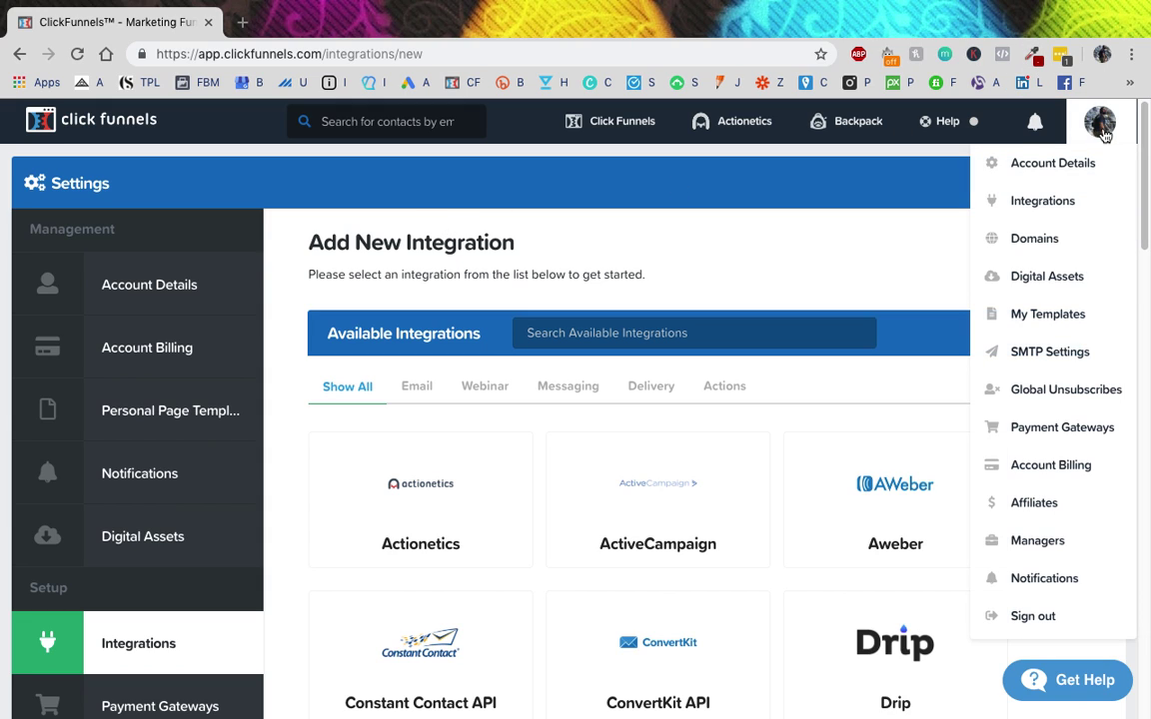
mouse_move(744, 121)
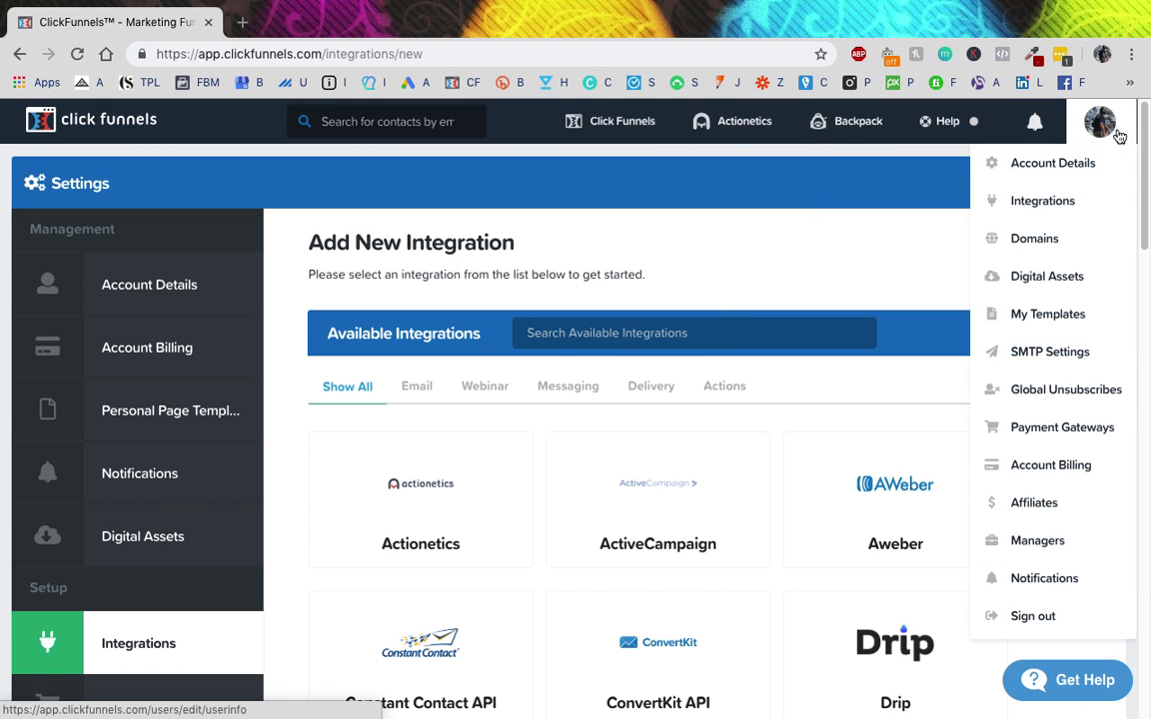
click(1033, 360)
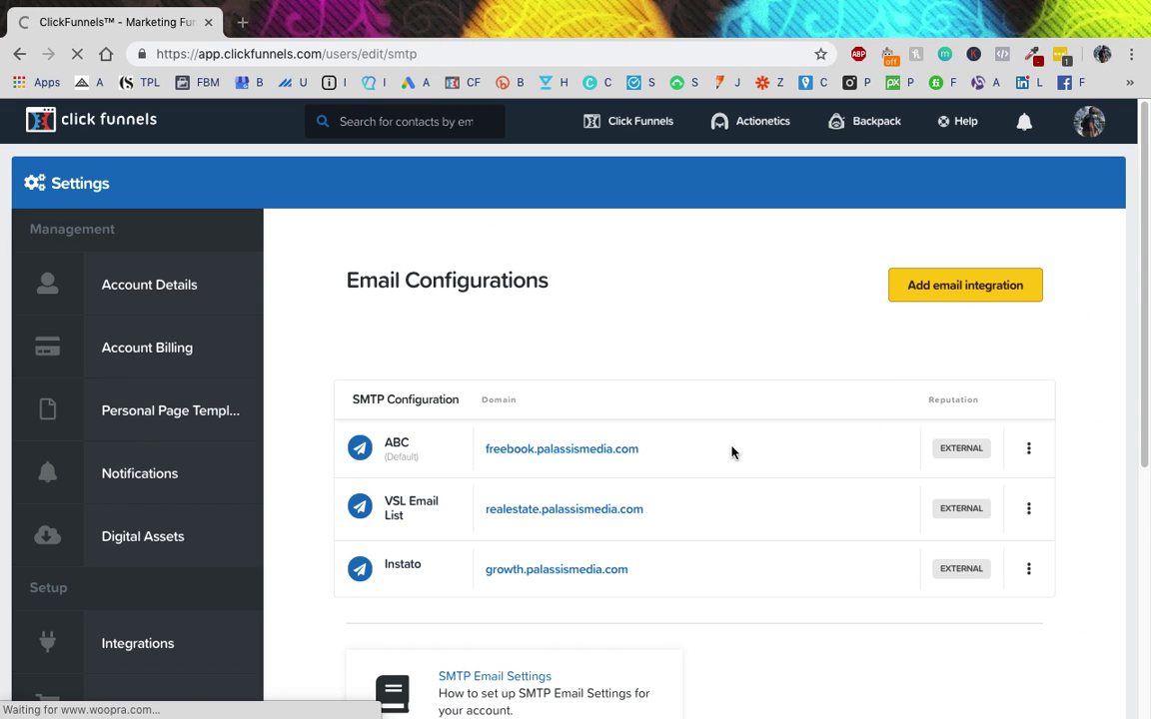
drag(316, 252, 557, 289)
click(479, 310)
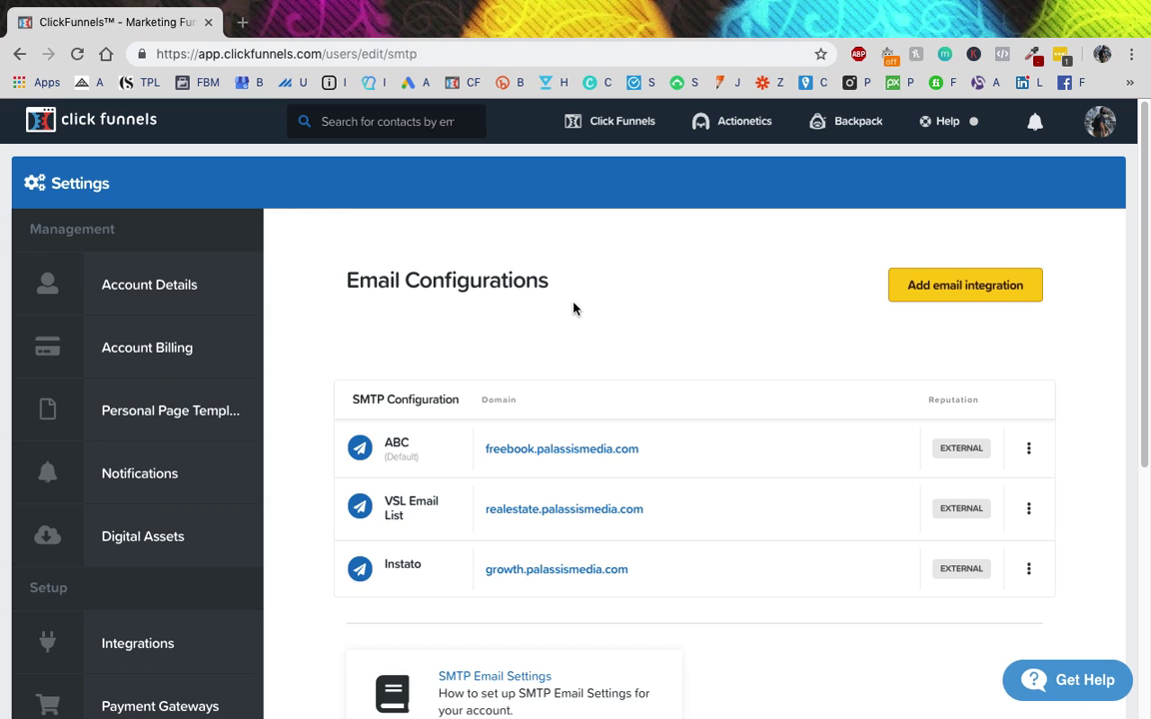
- Add an email integration and open the blank New SMTP Integration form
scroll(571, 305, down, 1)
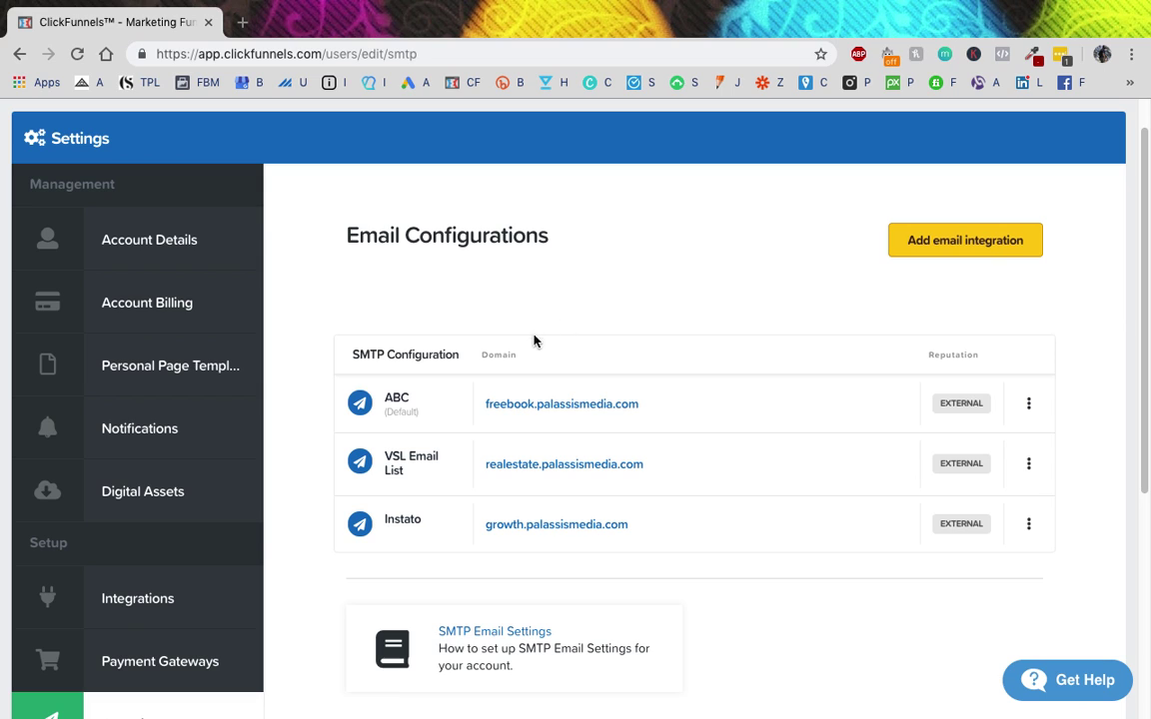
click(922, 244)
click(868, 198)
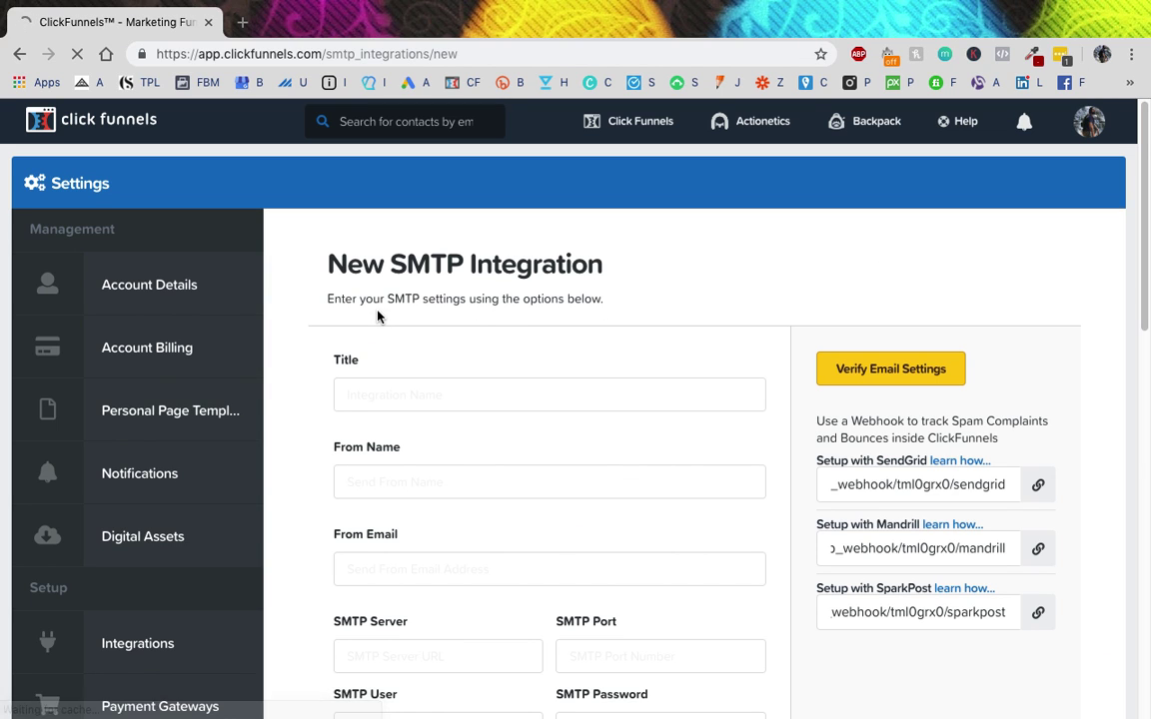
- Examine the fields of the new SMTP integration form and the webhook setups for SendGrid, Mandrill and SparkPost
scroll(378, 317, down, 5)
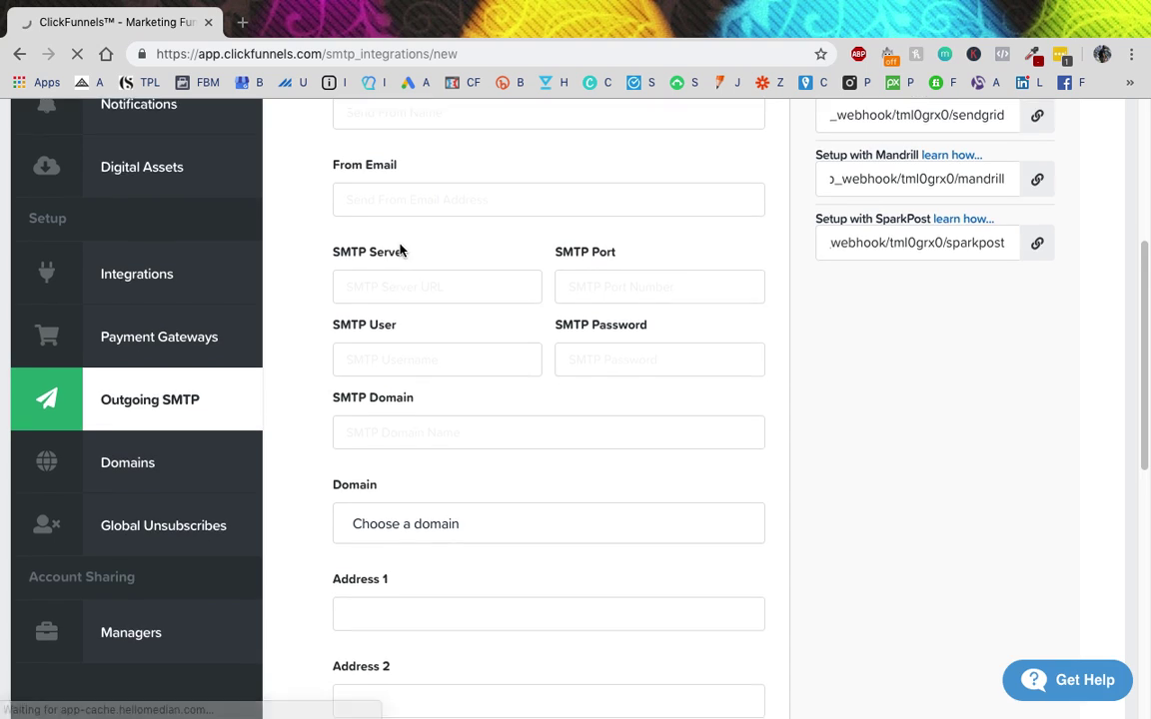
scroll(369, 239, down, 2)
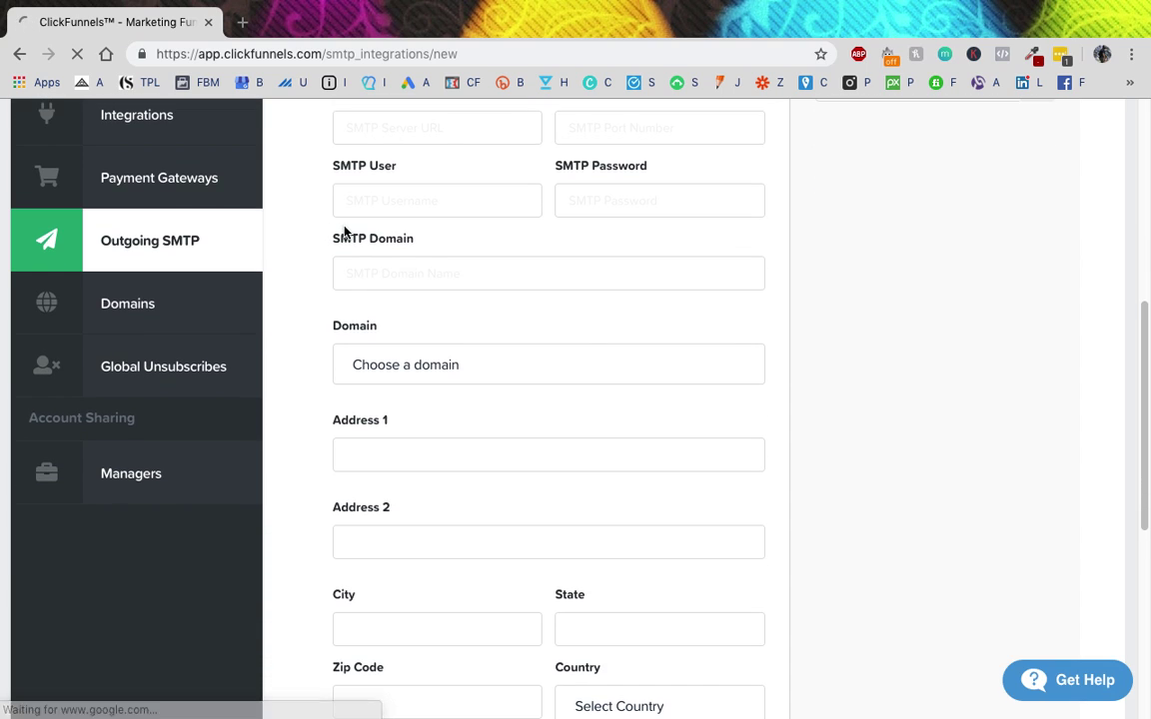
scroll(345, 232, down, 4)
scroll(340, 228, up, 4)
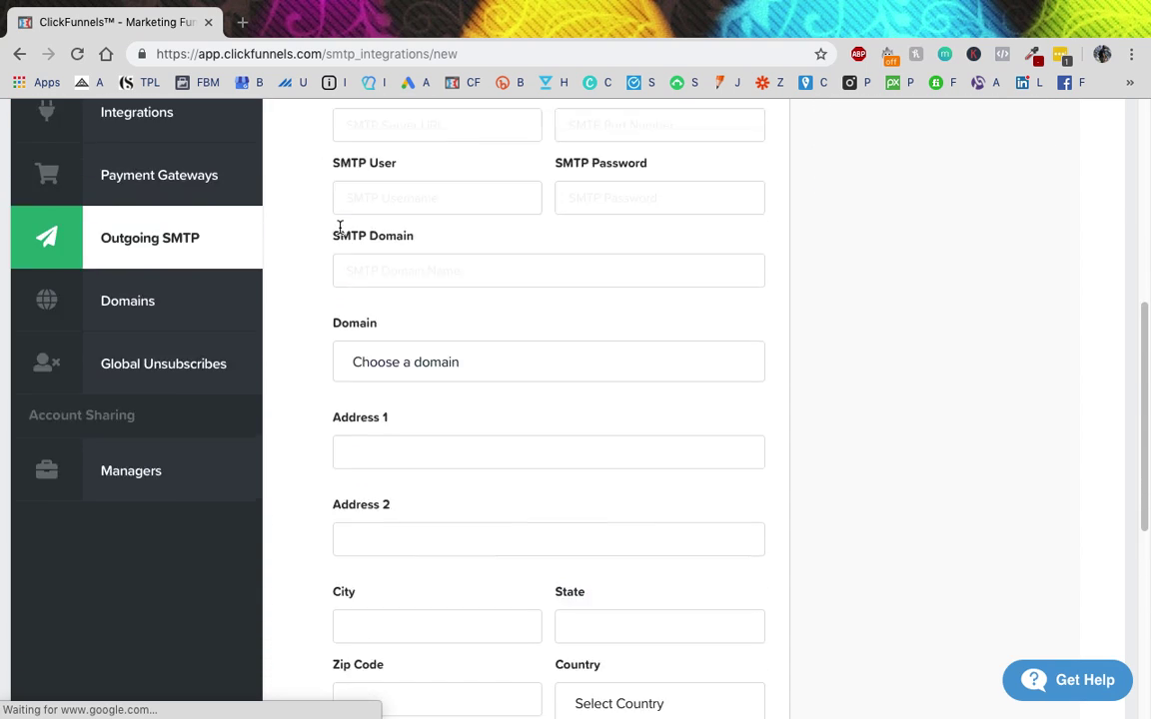
scroll(340, 228, up, 5)
scroll(779, 390, down, 1)
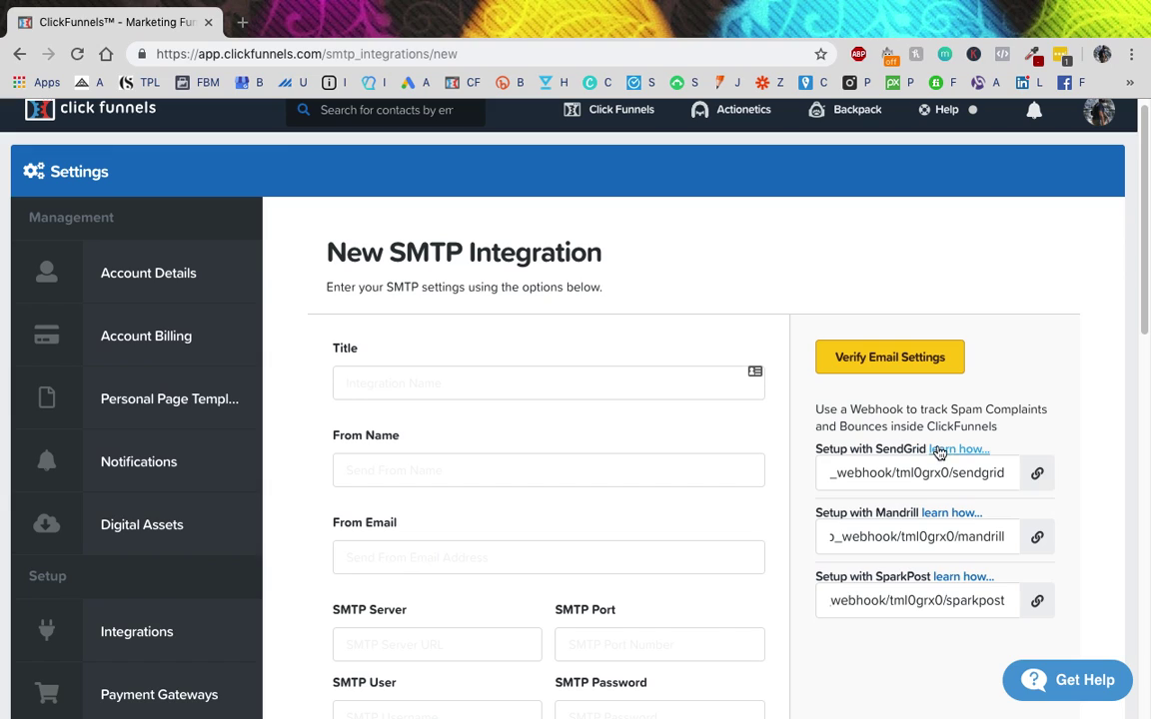
triple_click(829, 450)
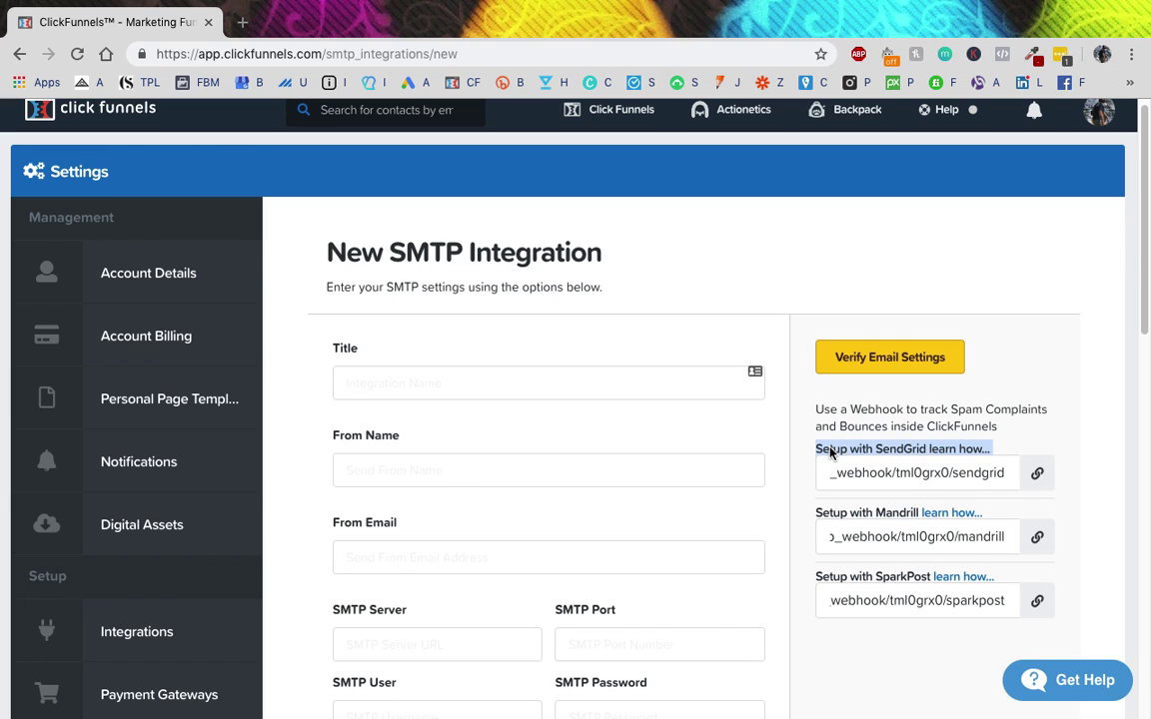
click(909, 591)
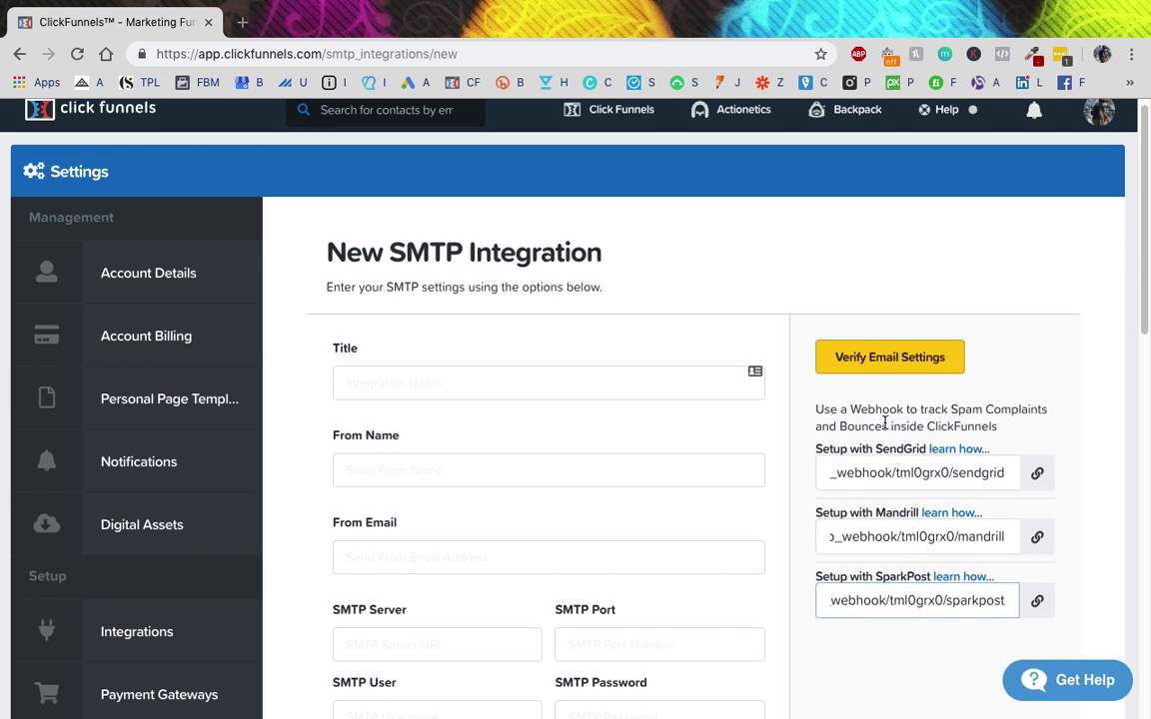
click(886, 450)
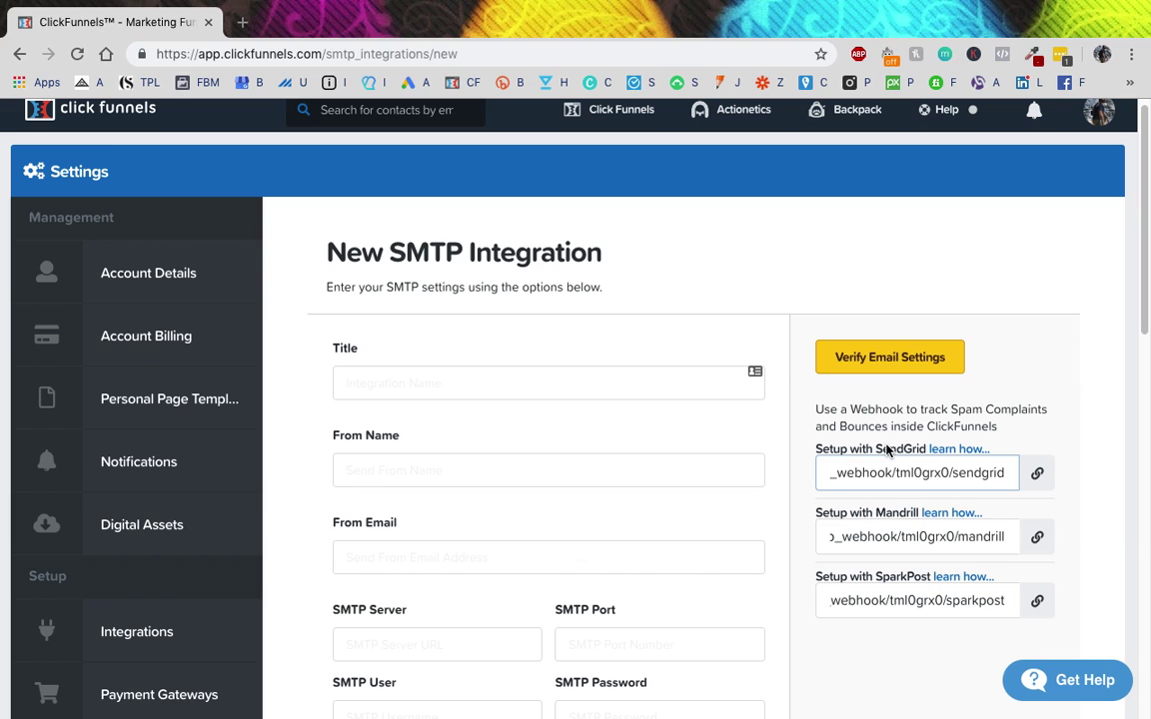
- Open the SendGrid setup guide, read its integration information in Step Two and compare it with the SMTP form
click(953, 452)
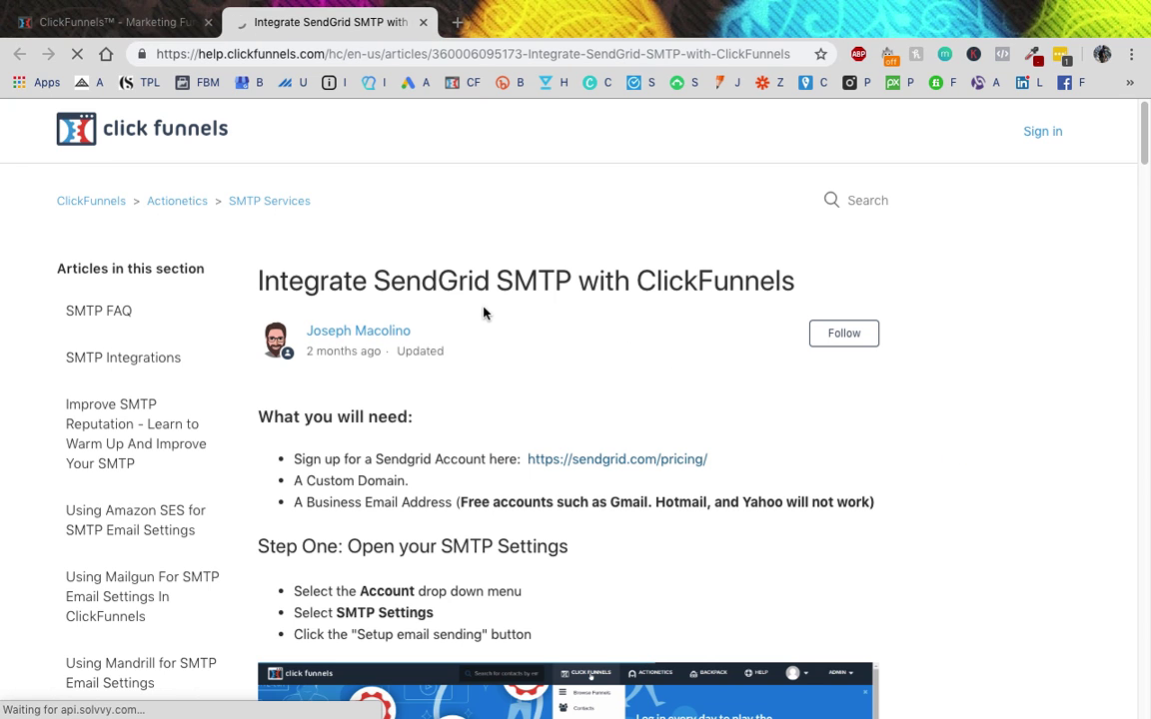
scroll(470, 309, down, 2)
scroll(275, 320, down, 4)
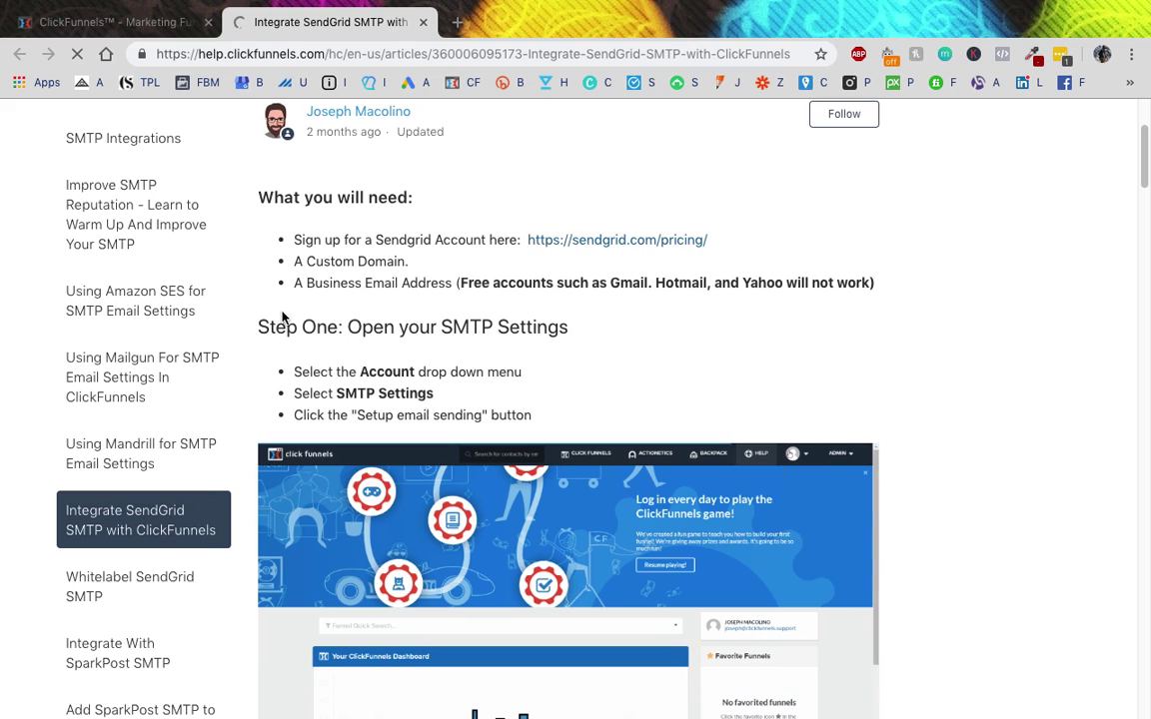
scroll(285, 316, down, 3)
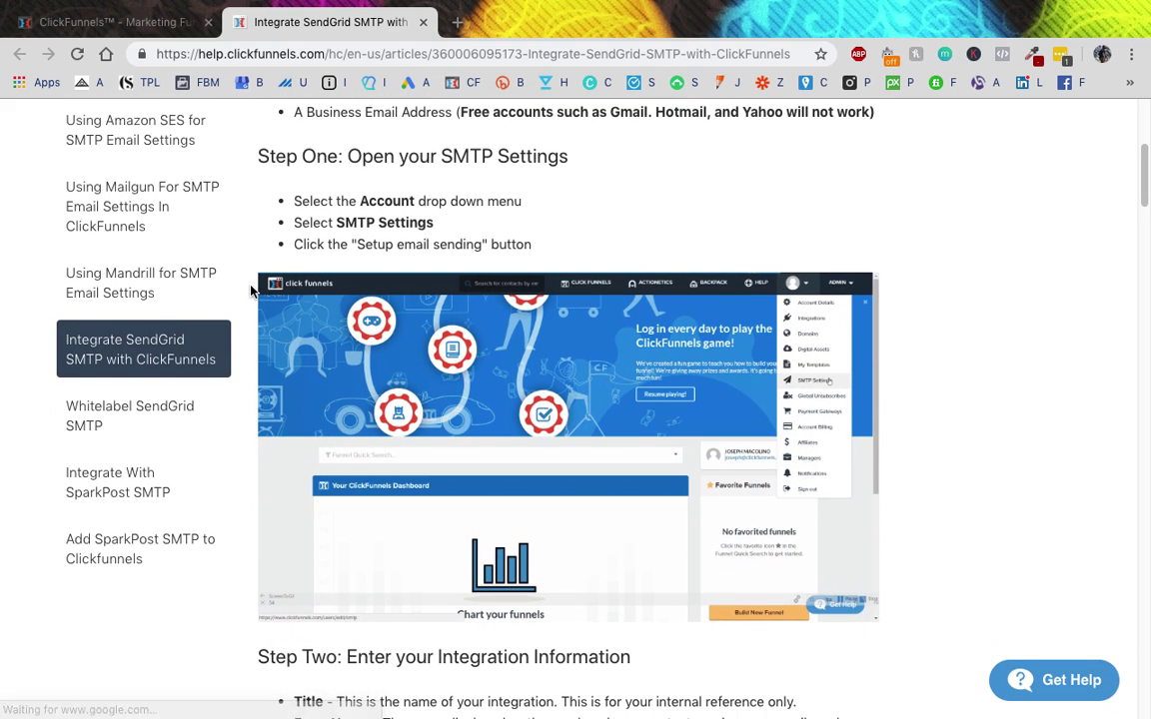
scroll(255, 290, down, 5)
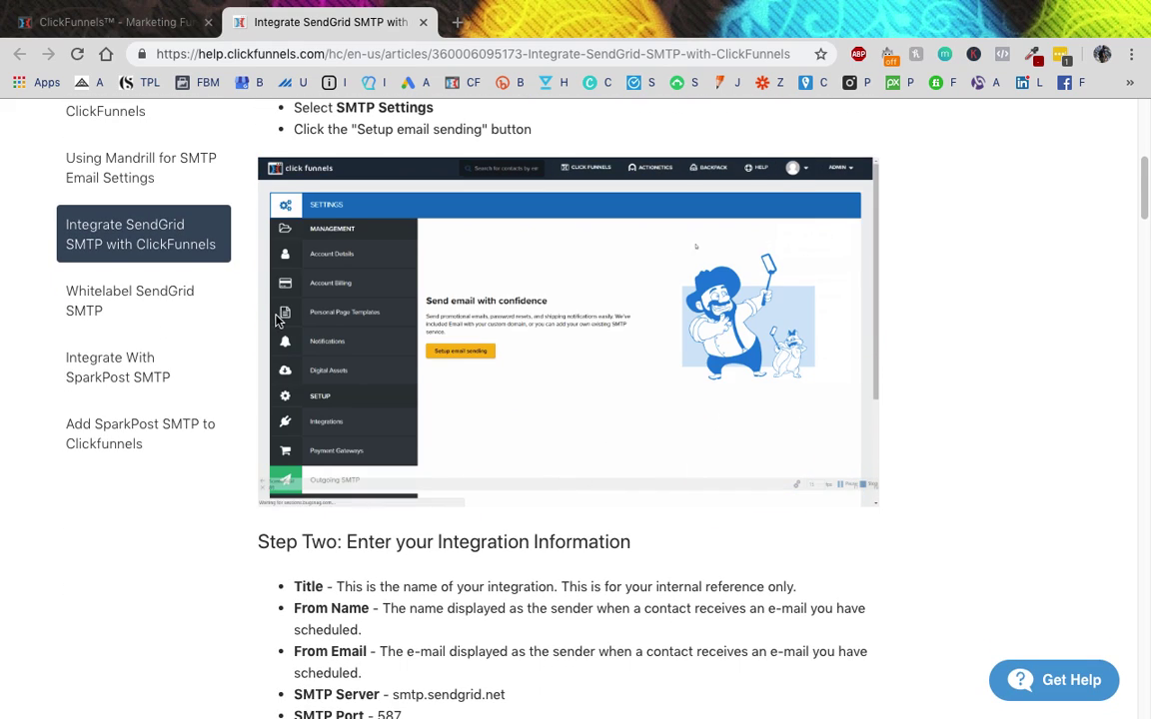
scroll(258, 316, down, 3)
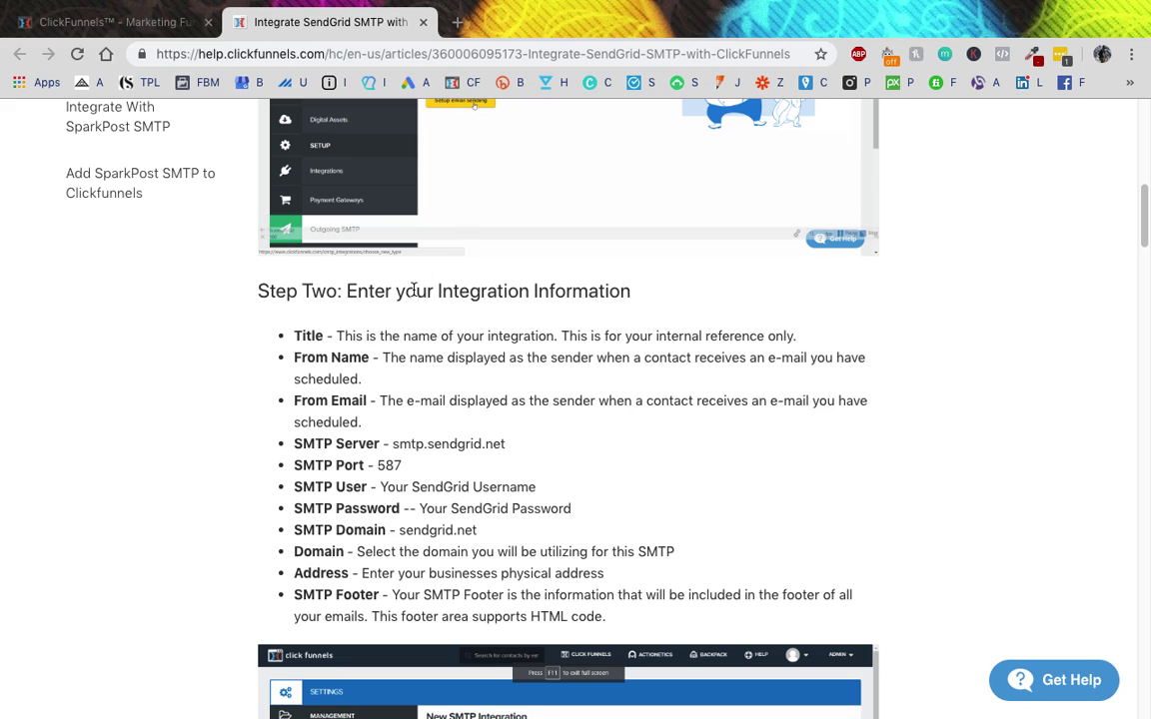
drag(308, 357, 357, 551)
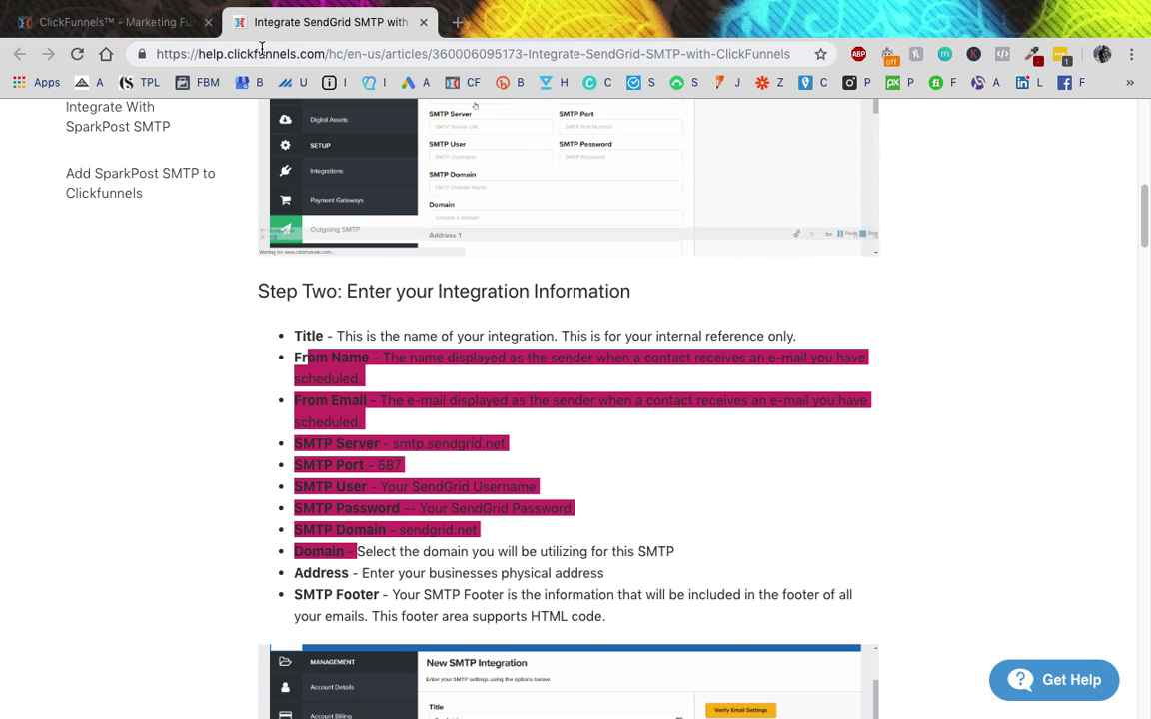
click(158, 33)
scroll(354, 300, down, 7)
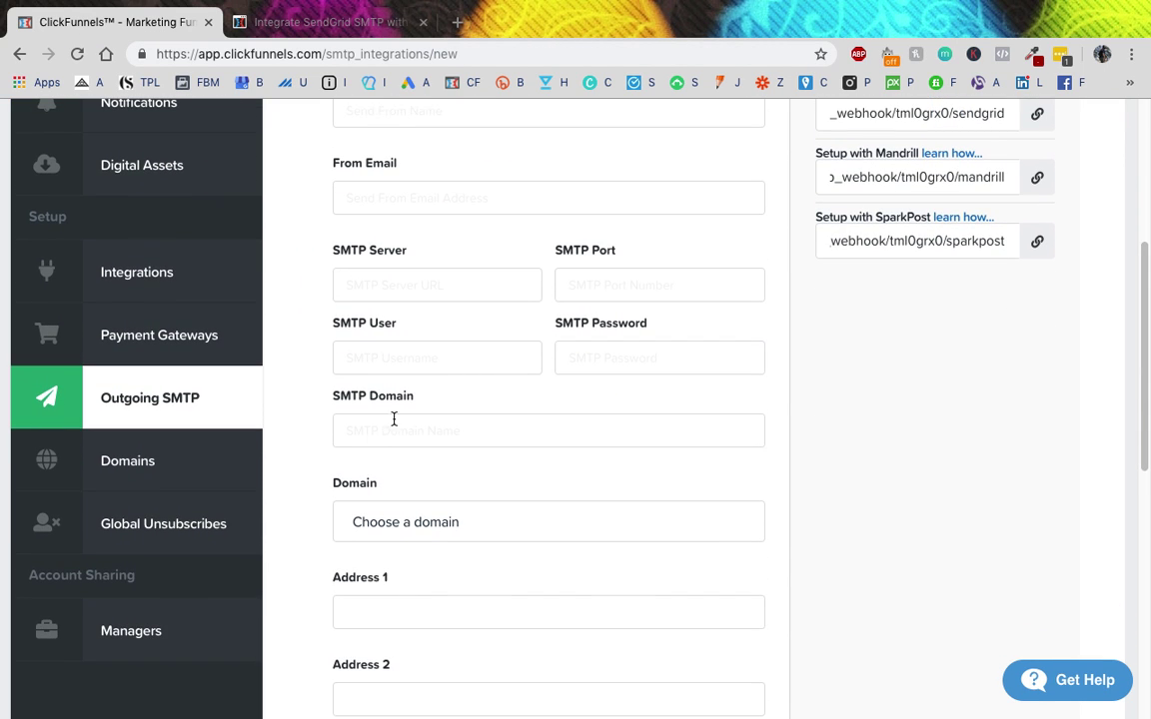
- Copy the complete two-line sample footer HTML with the Unsubscribe link from the SendGrid guide
click(265, 24)
scroll(379, 219, down, 10)
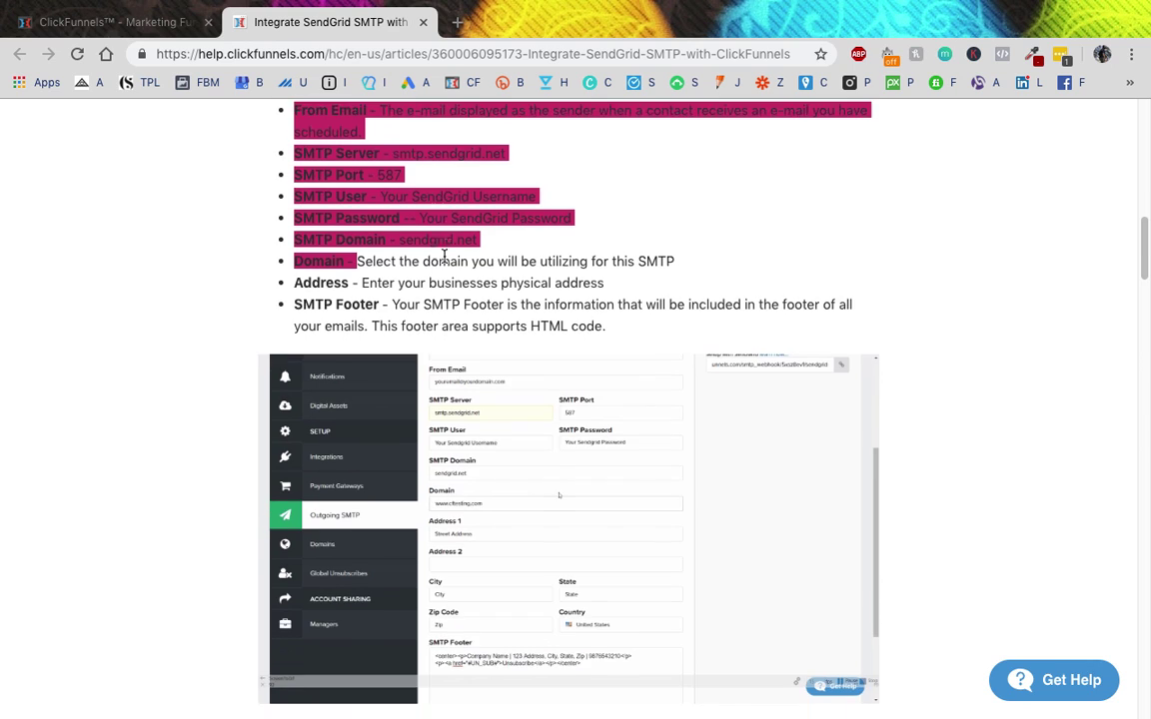
scroll(431, 252, down, 3)
triple_click(535, 372)
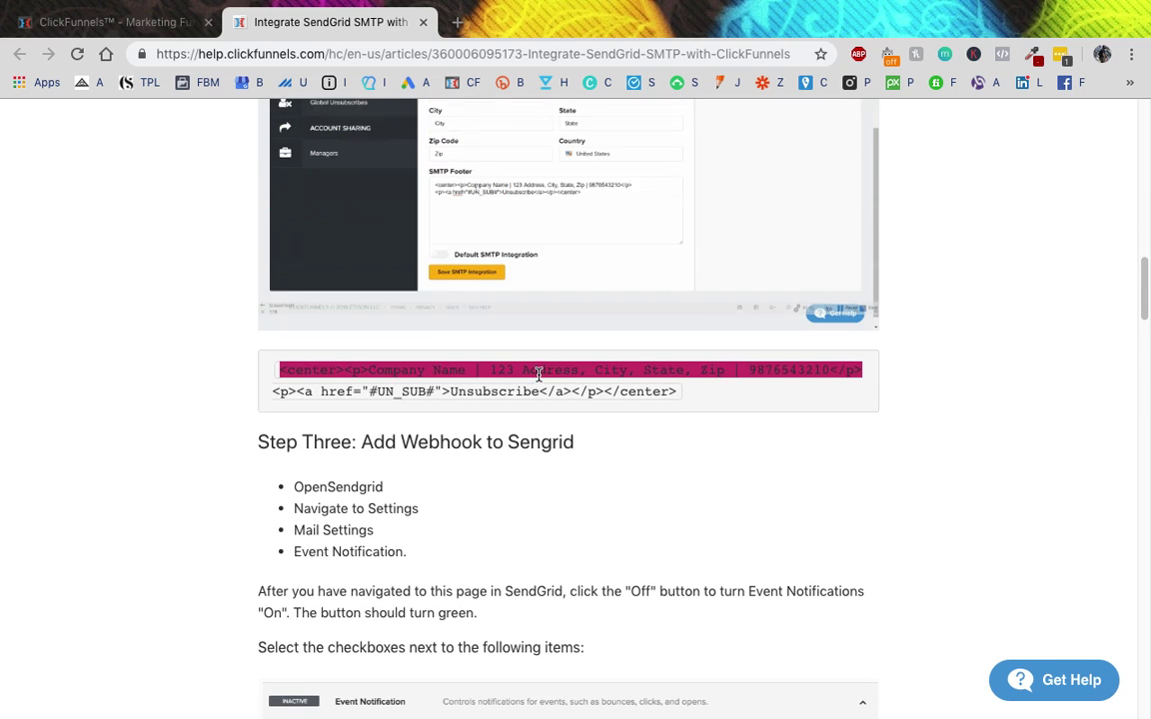
drag(678, 396, 325, 368)
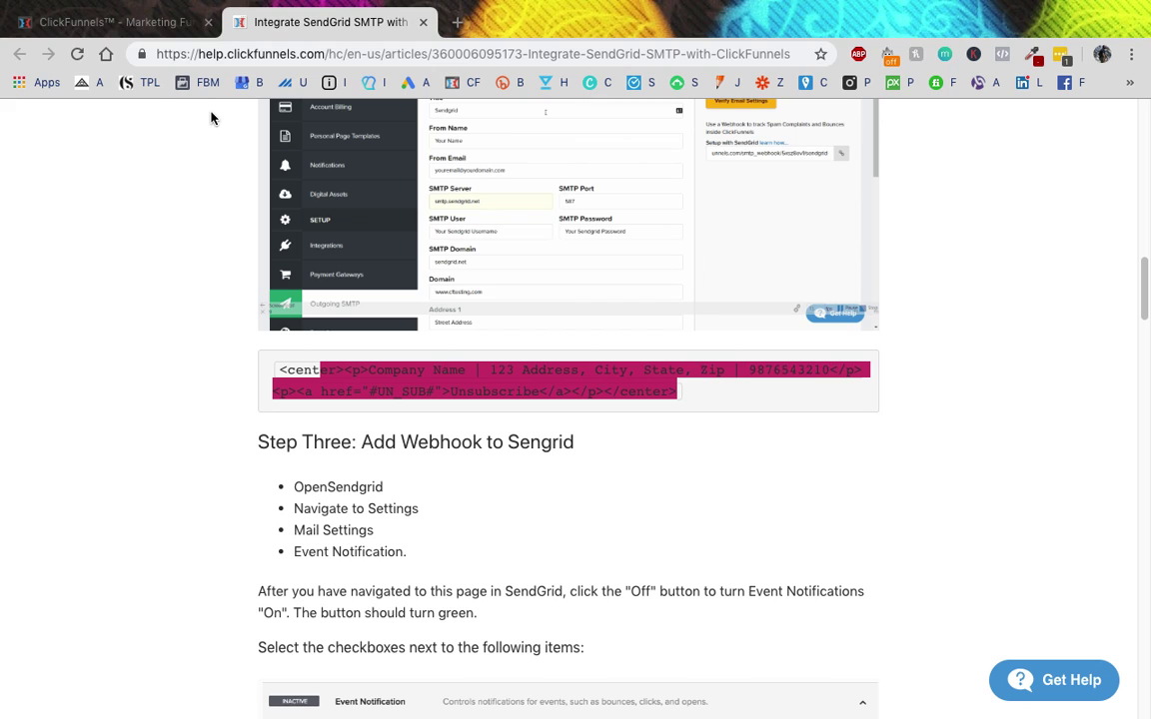
click(351, 385)
triple_click(352, 386)
click(624, 392)
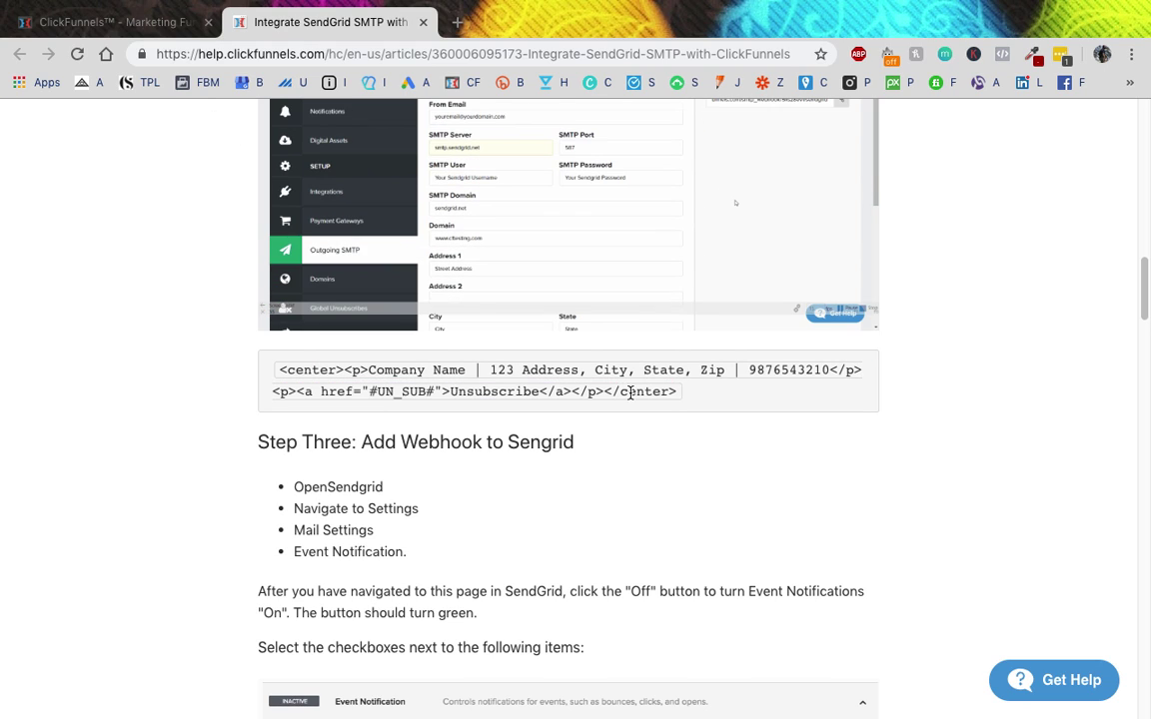
drag(678, 400, 270, 376)
key(super+c)
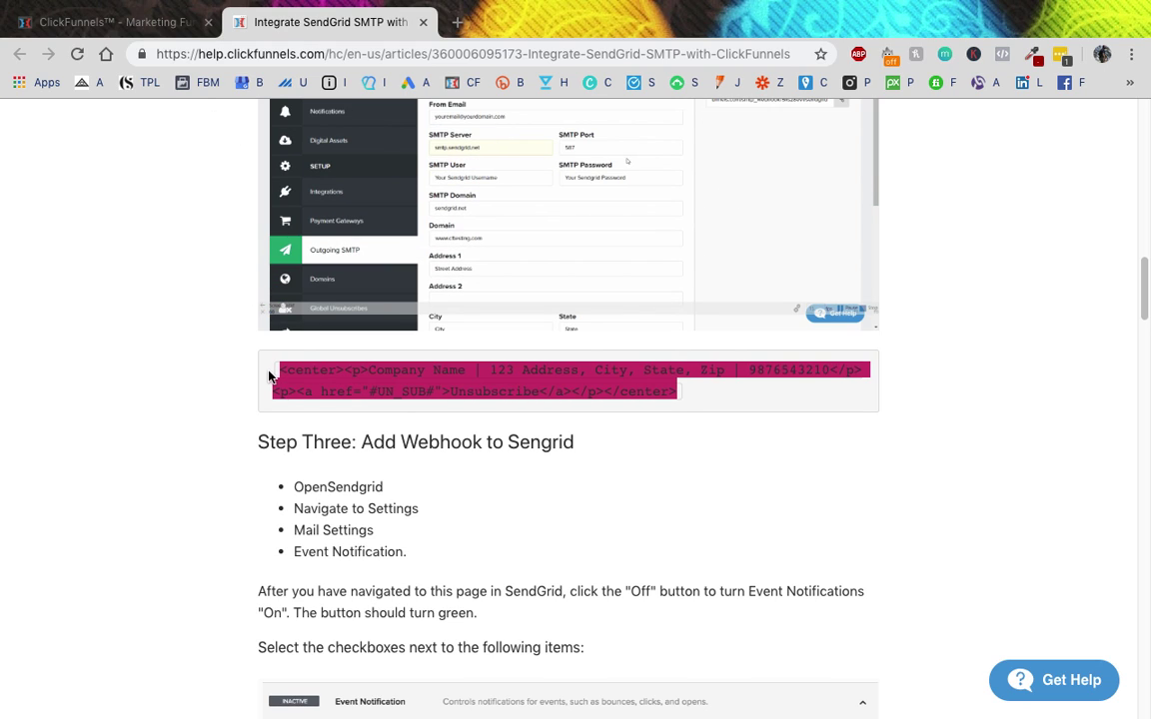
- Paste the copied sample footer HTML into the SMTP Footer of the new SMTP integration form
click(120, 22)
scroll(412, 382, down, 5)
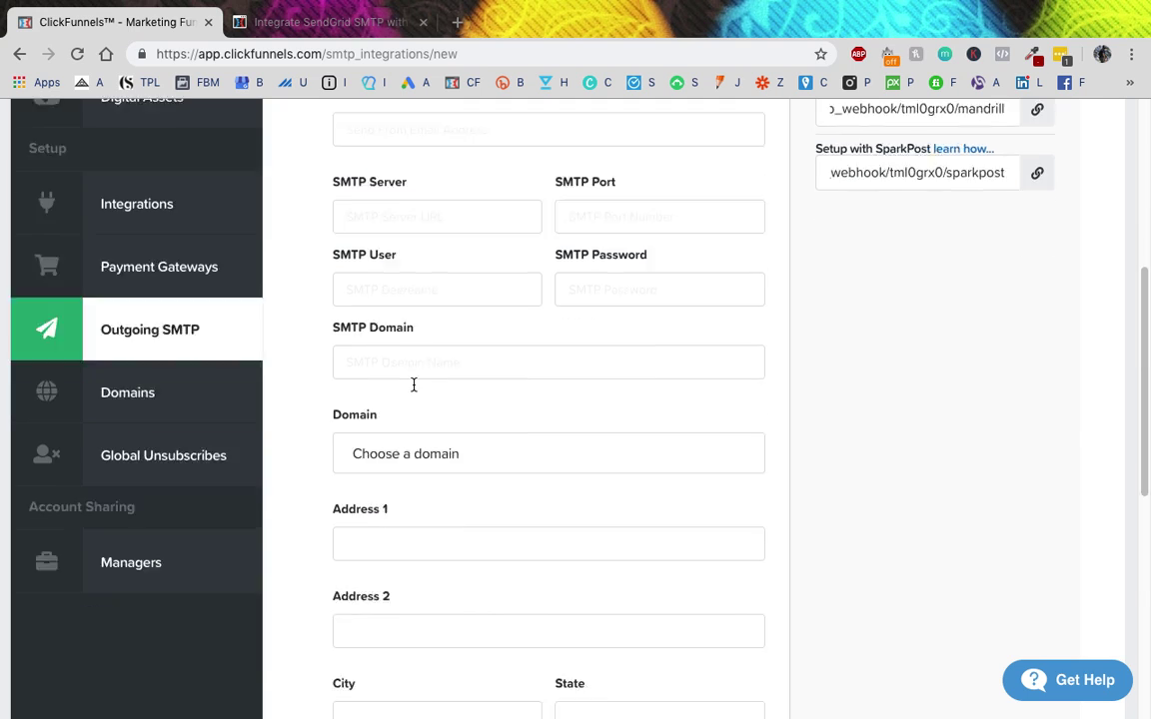
scroll(413, 383, down, 3)
click(451, 416)
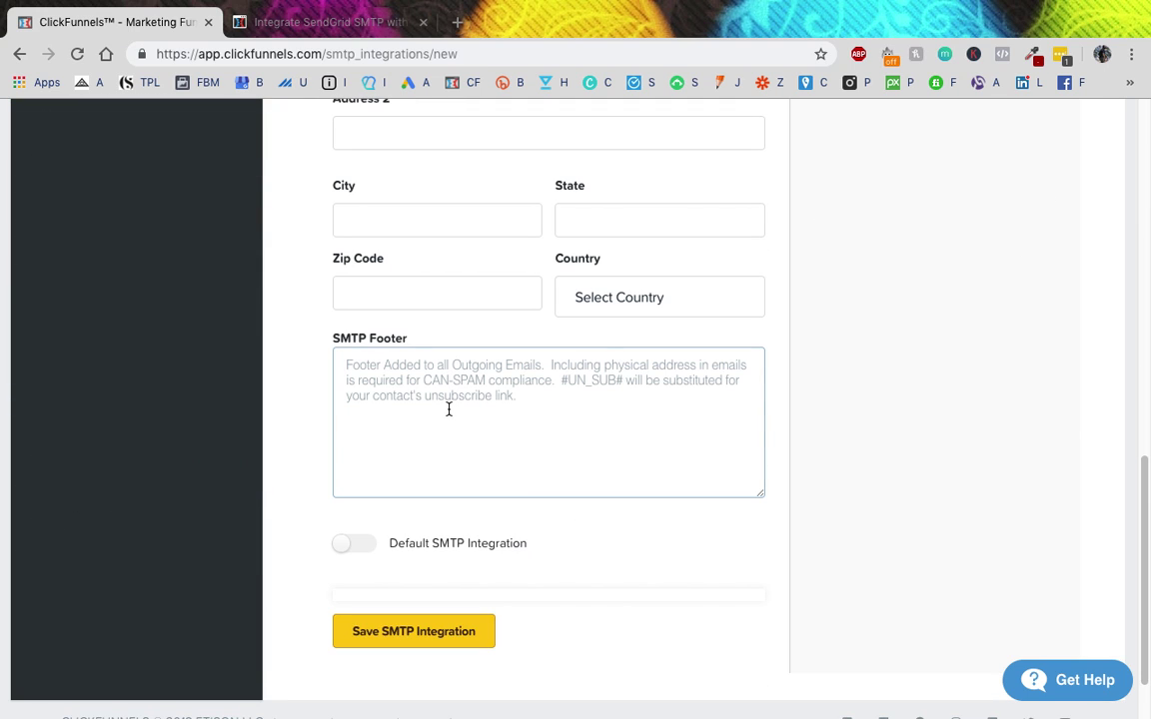
key(super+v)
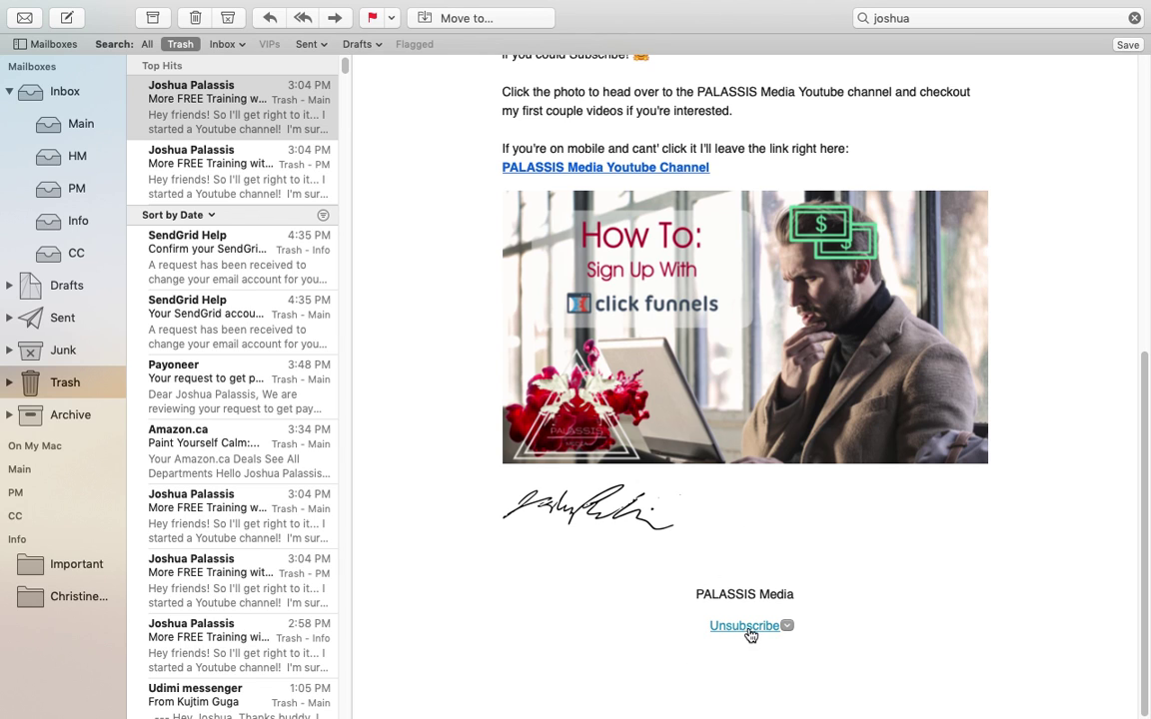
- Compare the company name and Unsubscribe link ending the sample email in Mail with the placeholders in the pasted SMTP footer
key(ctrl+Left)
key(ctrl+Right)
drag(691, 597, 794, 596)
click(748, 586)
key(ctrl+Left)
drag(422, 366, 584, 367)
click(608, 365)
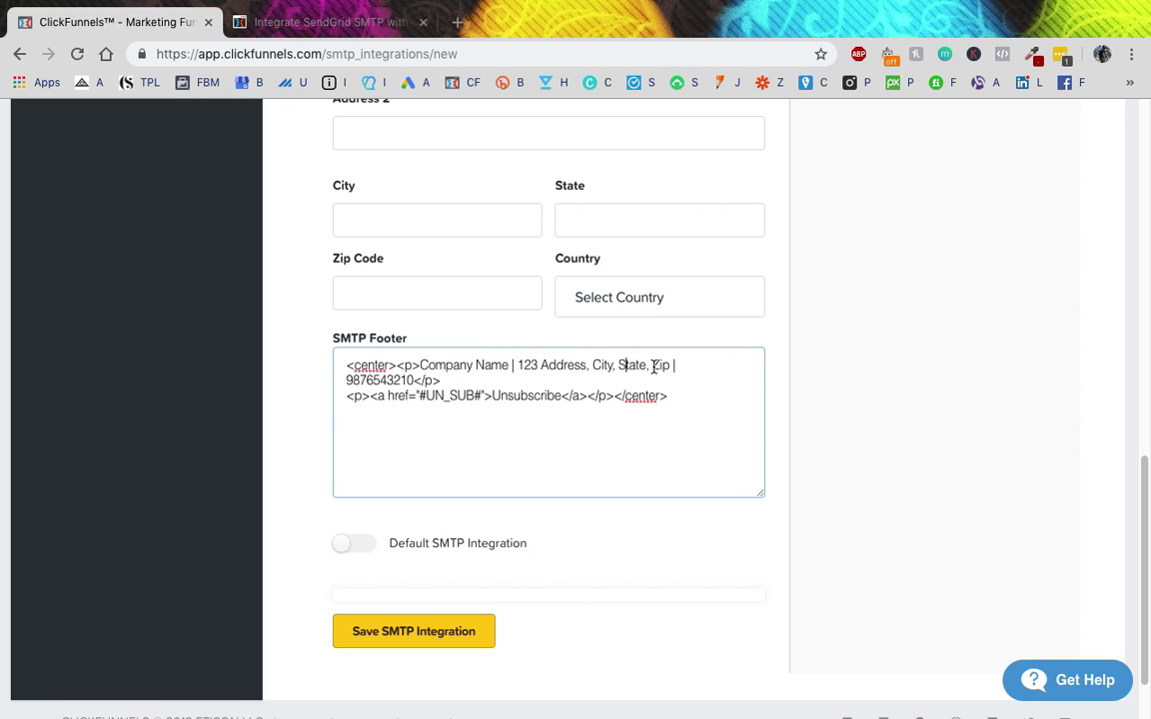
- Remove the placeholder phone number from the SMTP footer and check the footer against the sample email
double_click(385, 379)
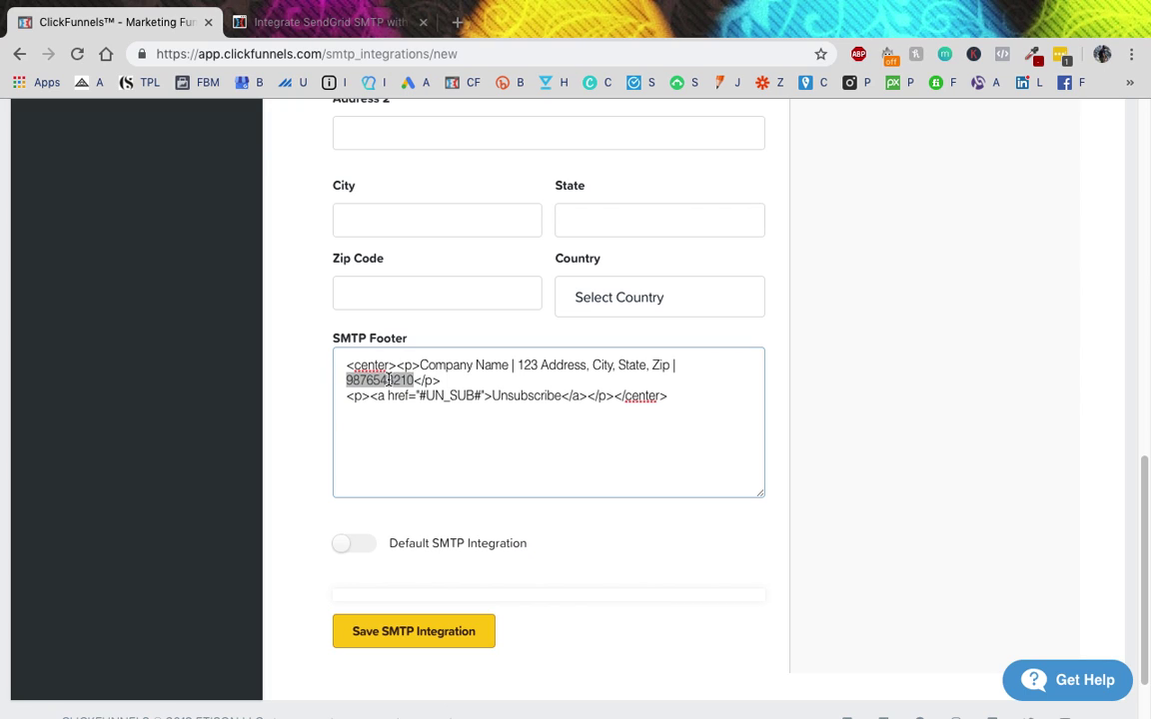
key(BackSpace)
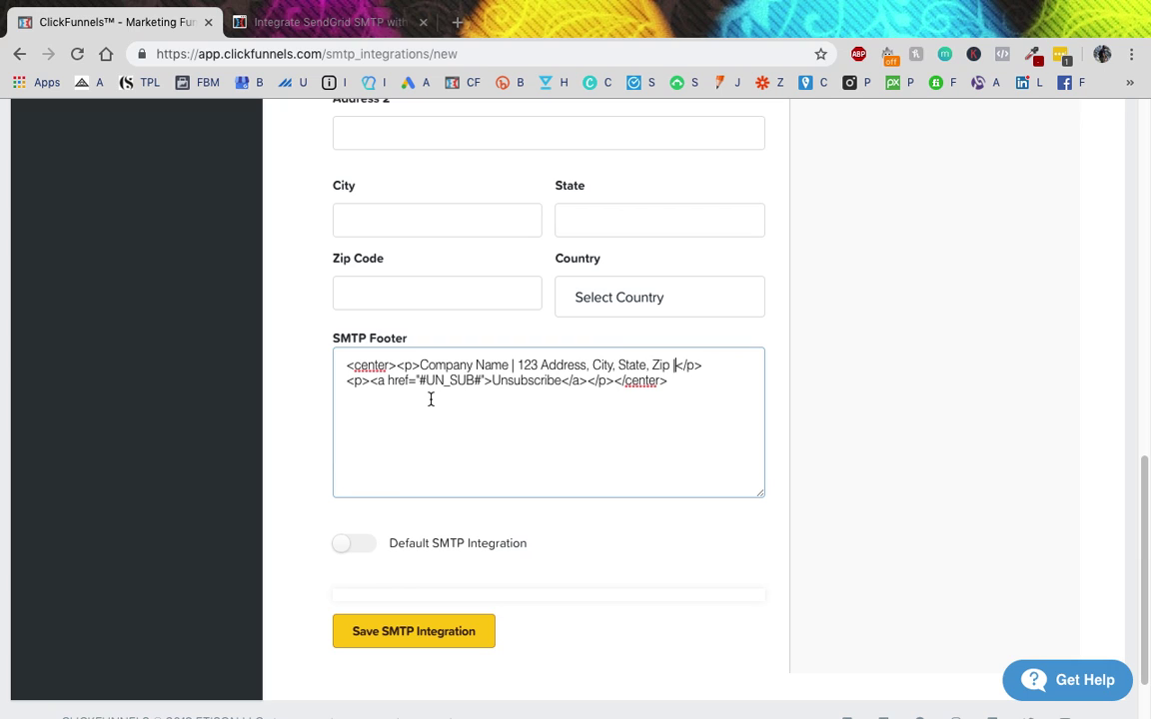
key(ctrl+Right)
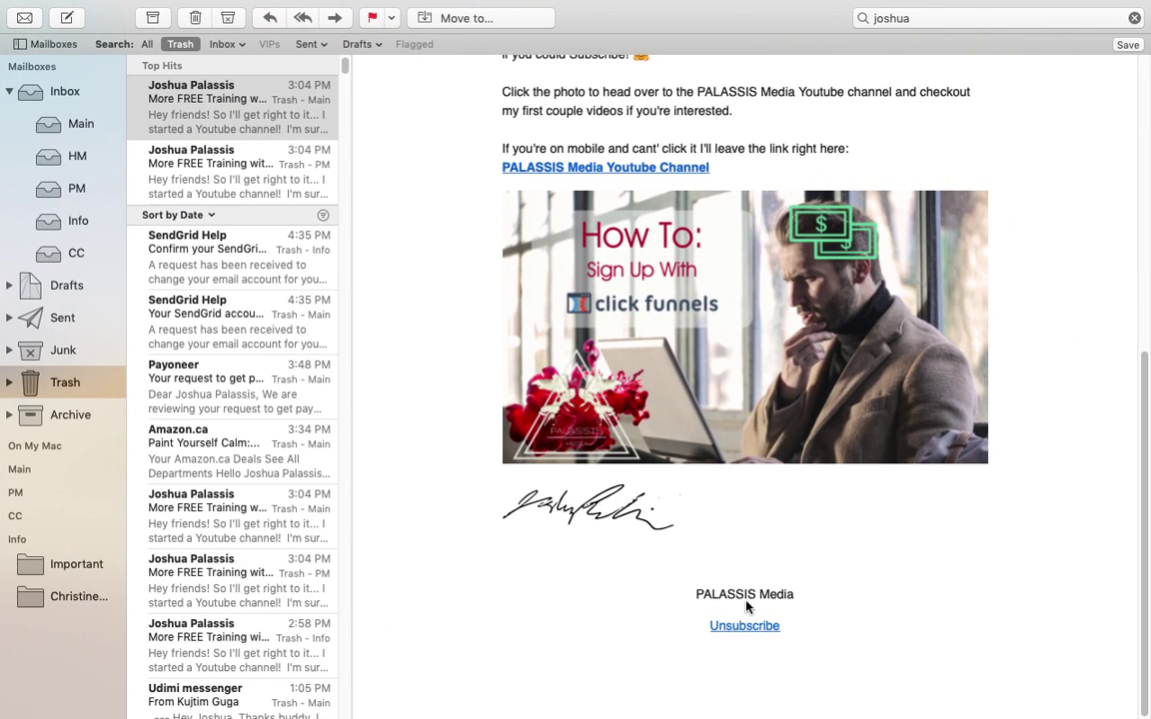
key(ctrl+Left)
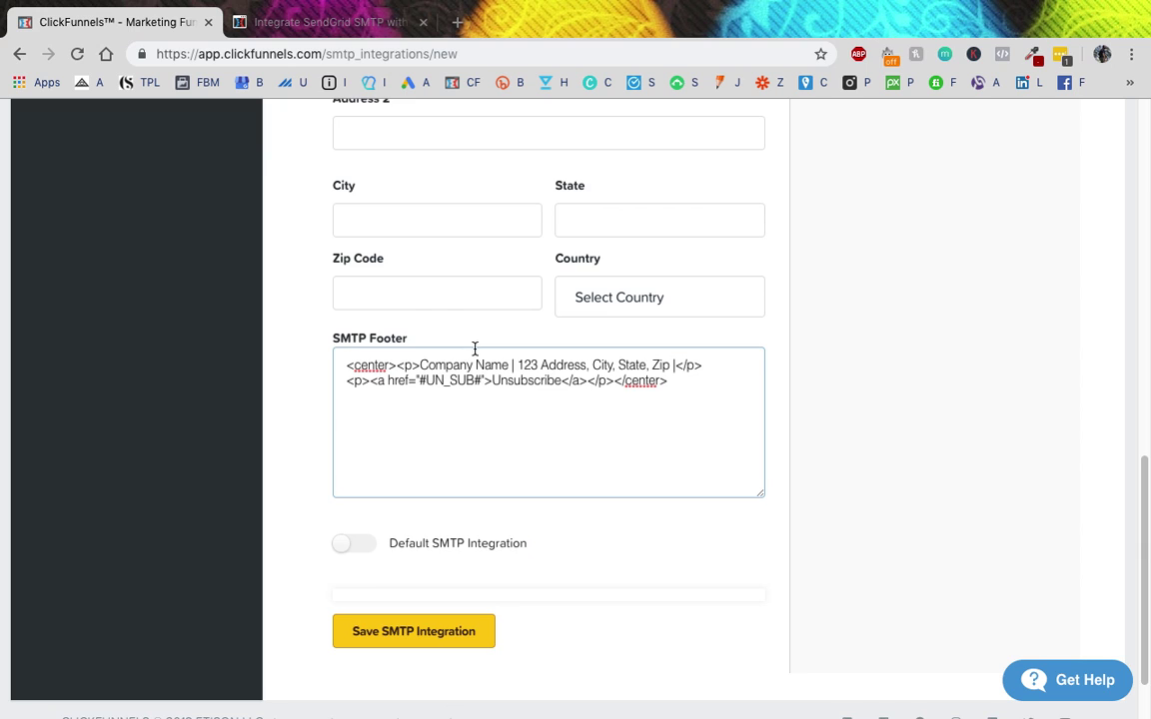
- Examine the new SMTP integration fields from Title down to SMTP Domain, checking the sample email's ending along the way
scroll(475, 346, up, 8)
scroll(469, 349, up, 3)
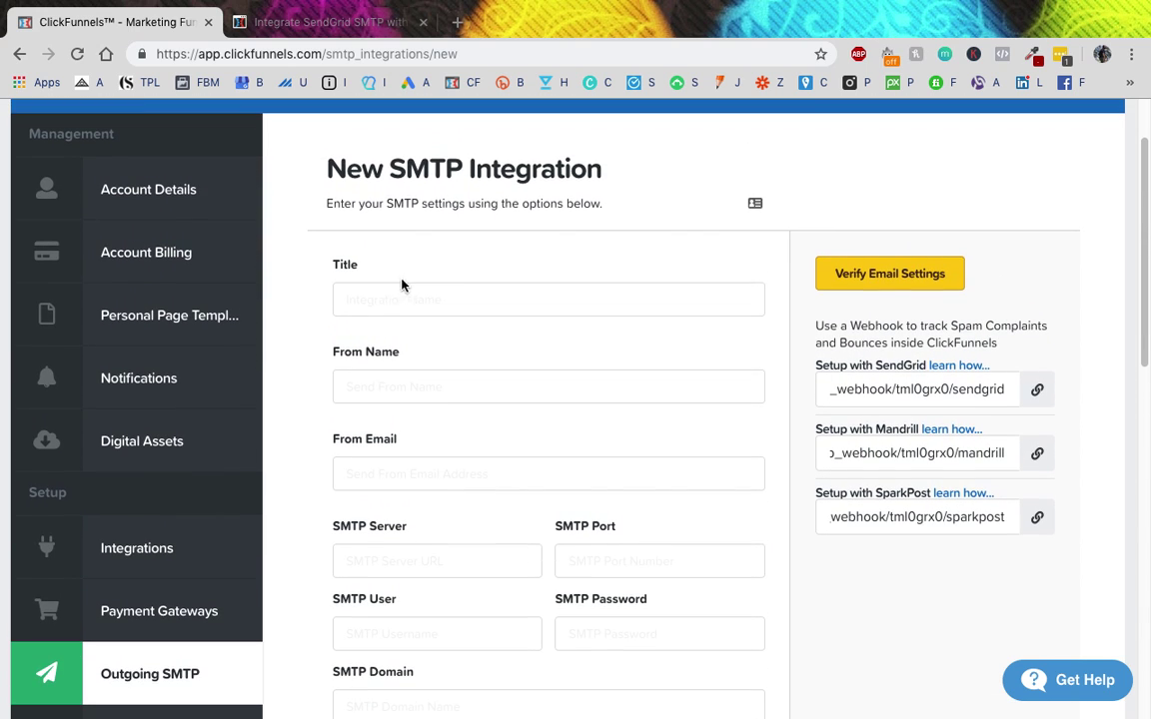
click(385, 292)
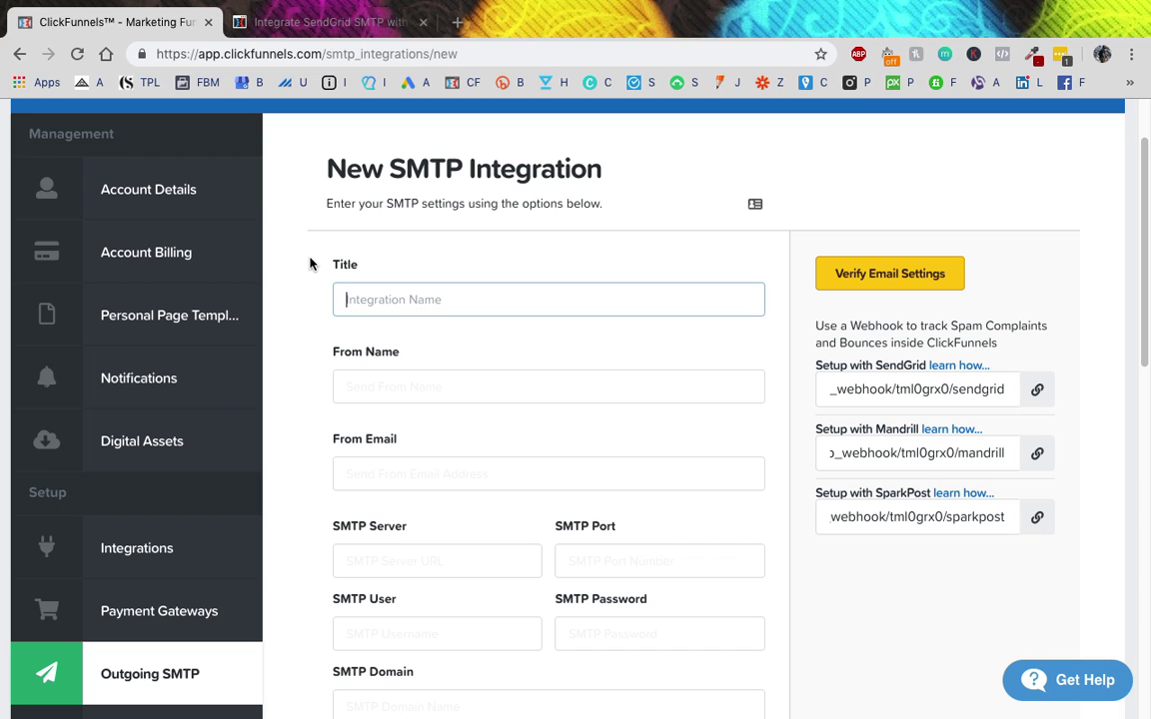
key(ctrl+Right)
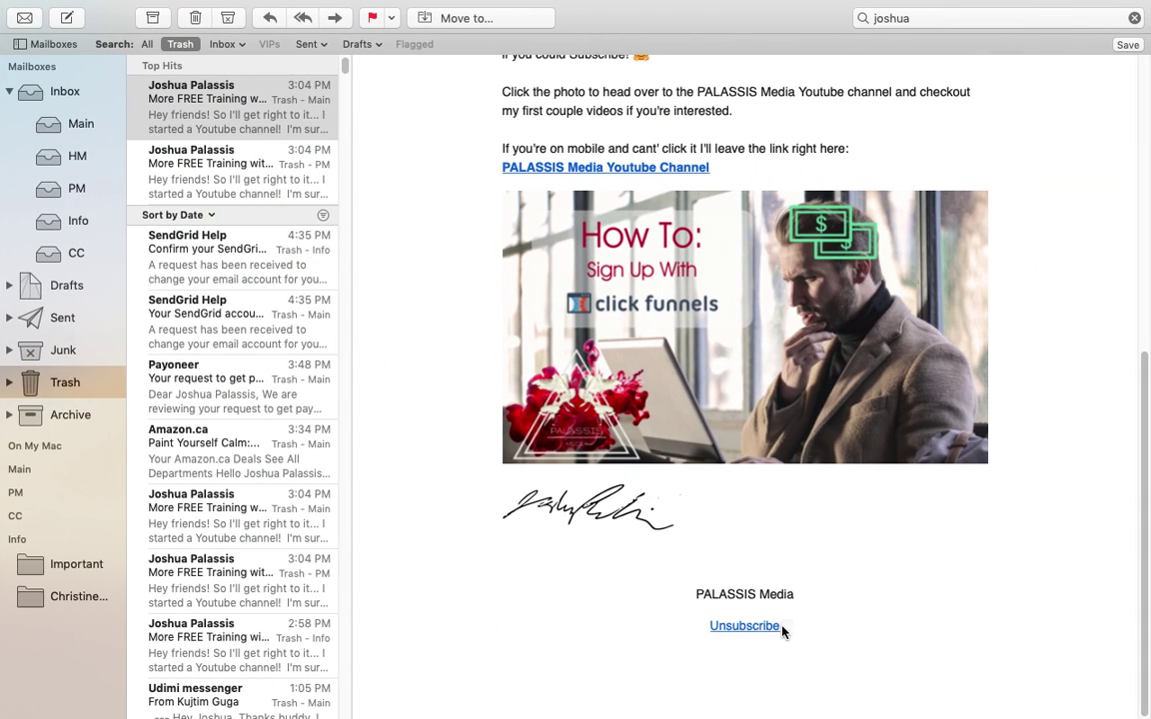
key(ctrl+Left)
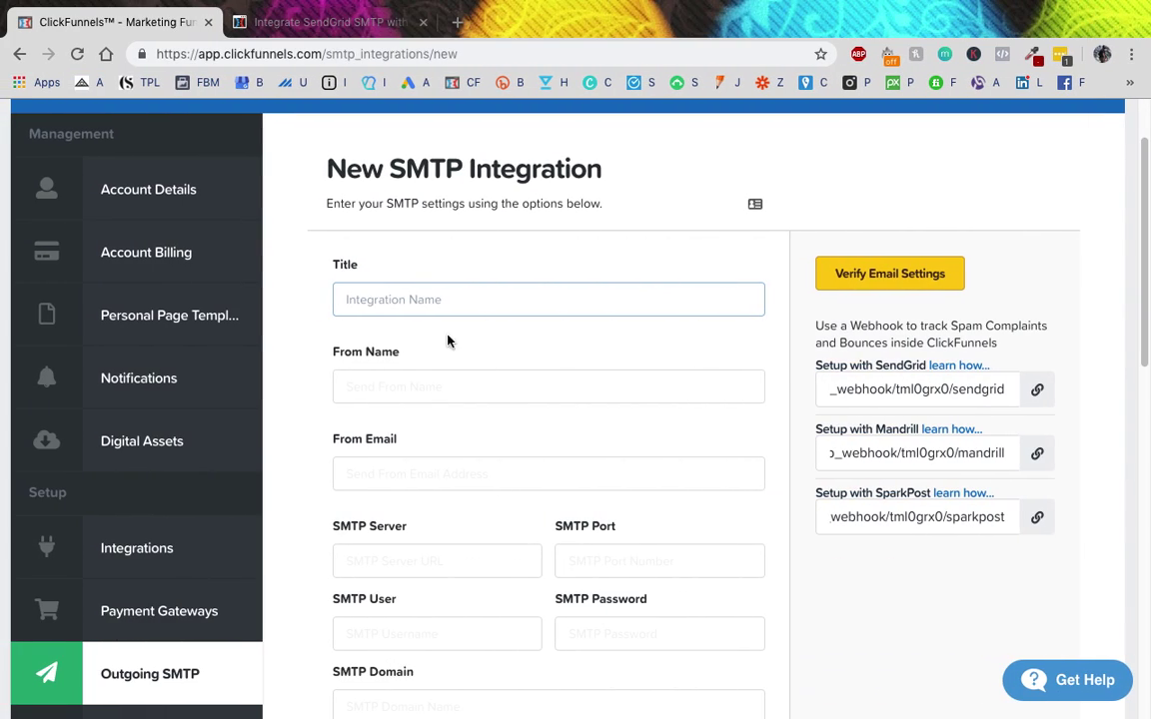
scroll(314, 296, down, 3)
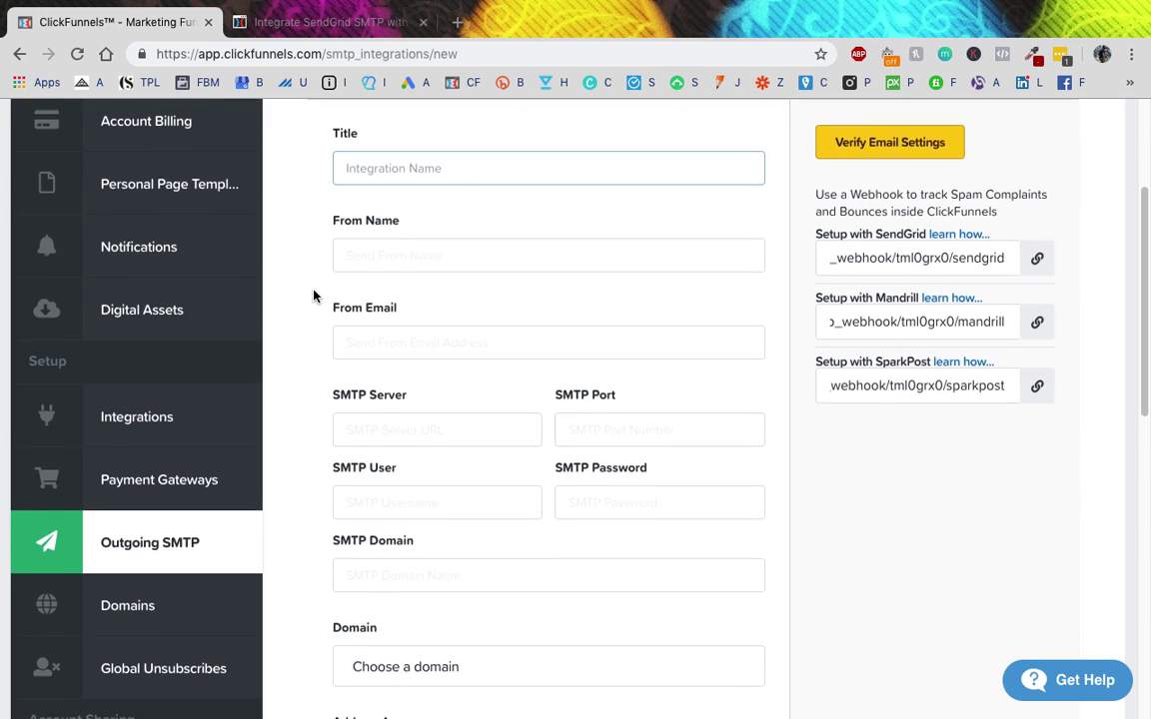
scroll(350, 220, down, 3)
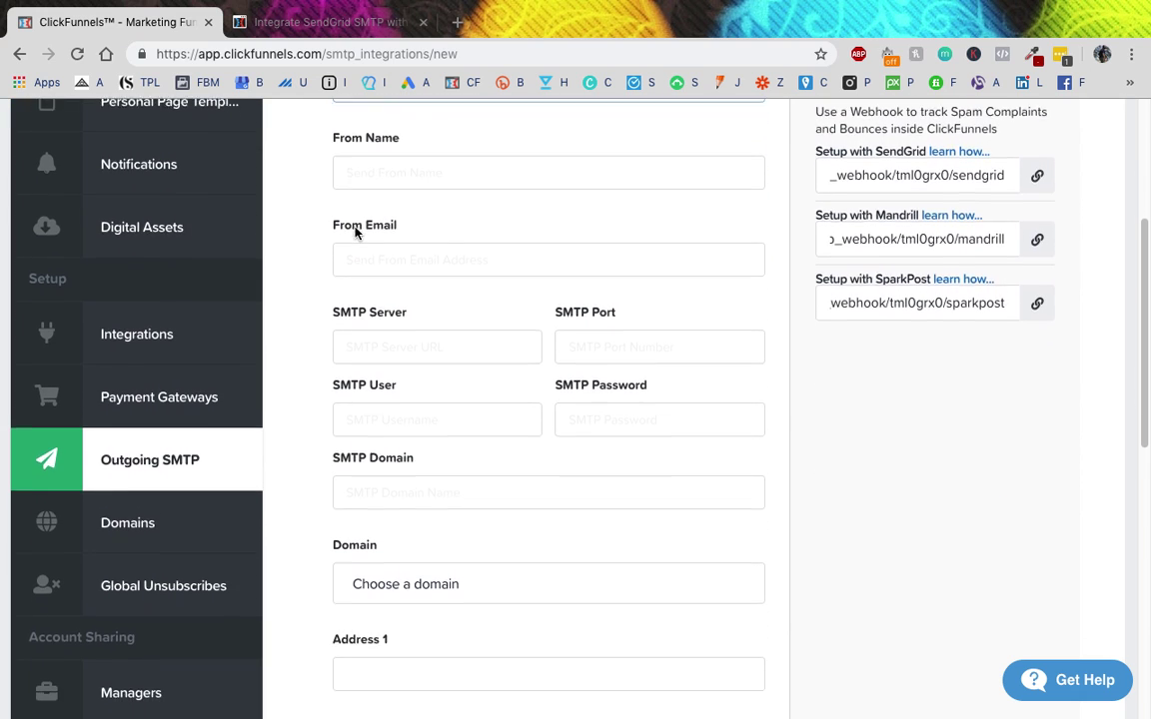
scroll(429, 240, down, 1)
scroll(391, 209, down, 4)
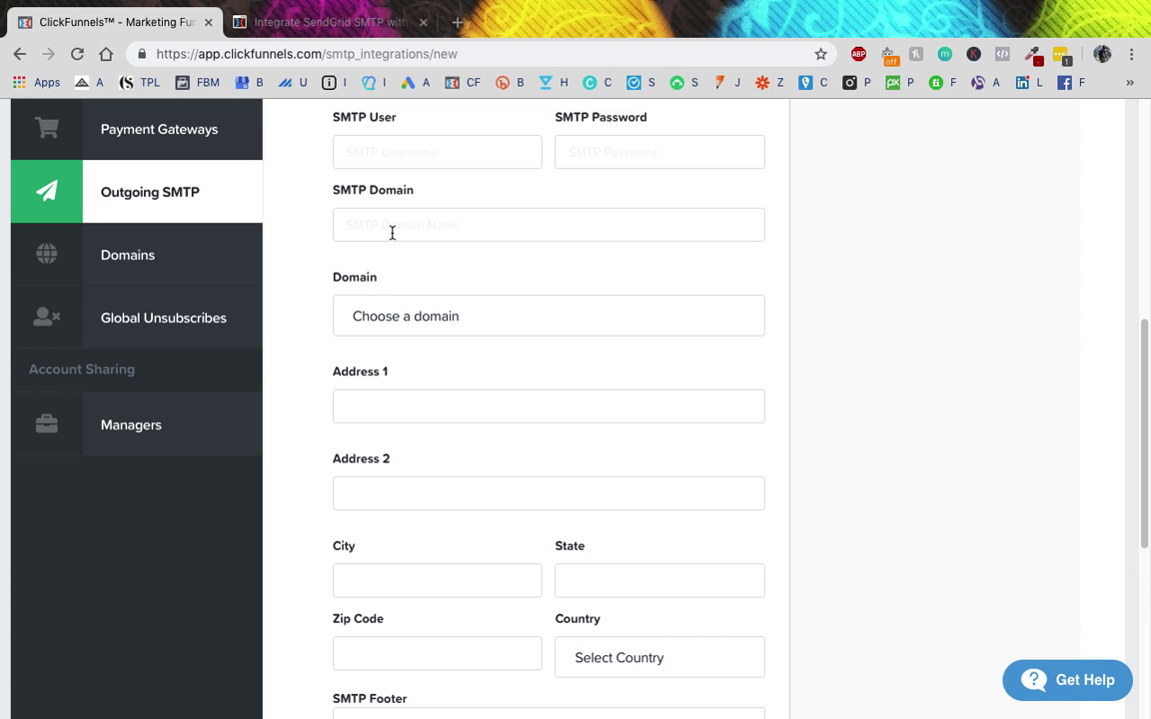
click(395, 230)
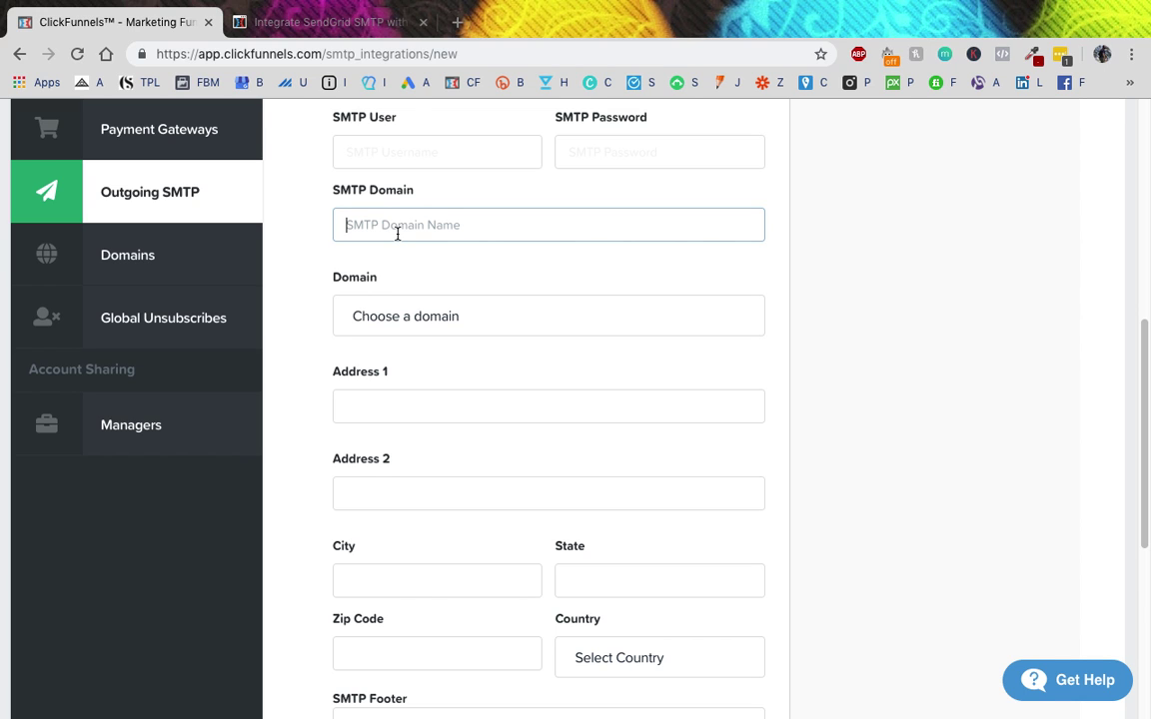
scroll(397, 234, up, 4)
scroll(397, 234, down, 4)
scroll(396, 235, down, 1)
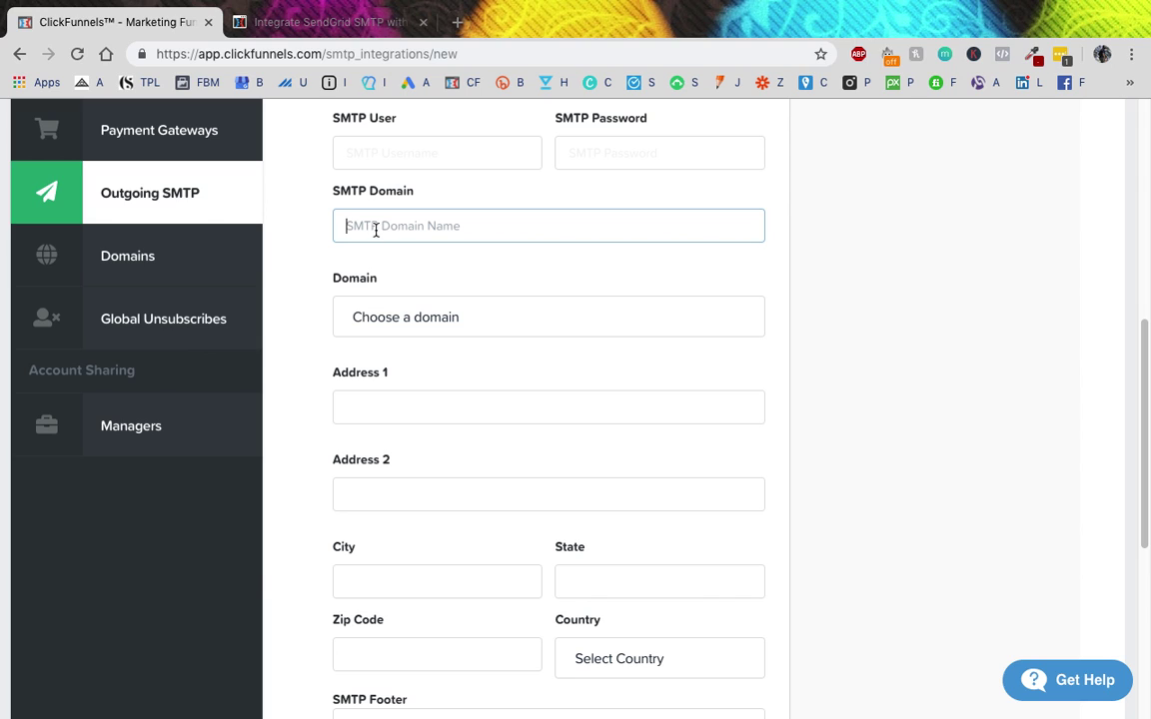
scroll(409, 197, down, 1)
- Choose schacherorthodontics.com as the integration's domain and review the address, footer and default integration settings below it
click(406, 303)
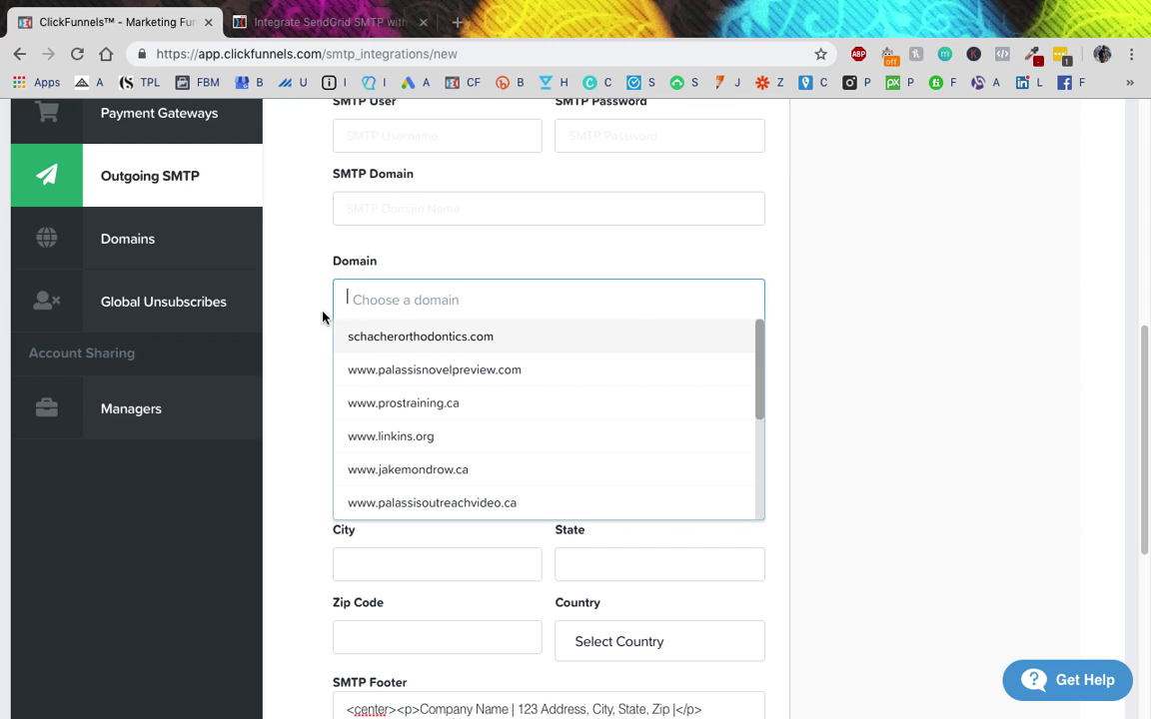
click(385, 336)
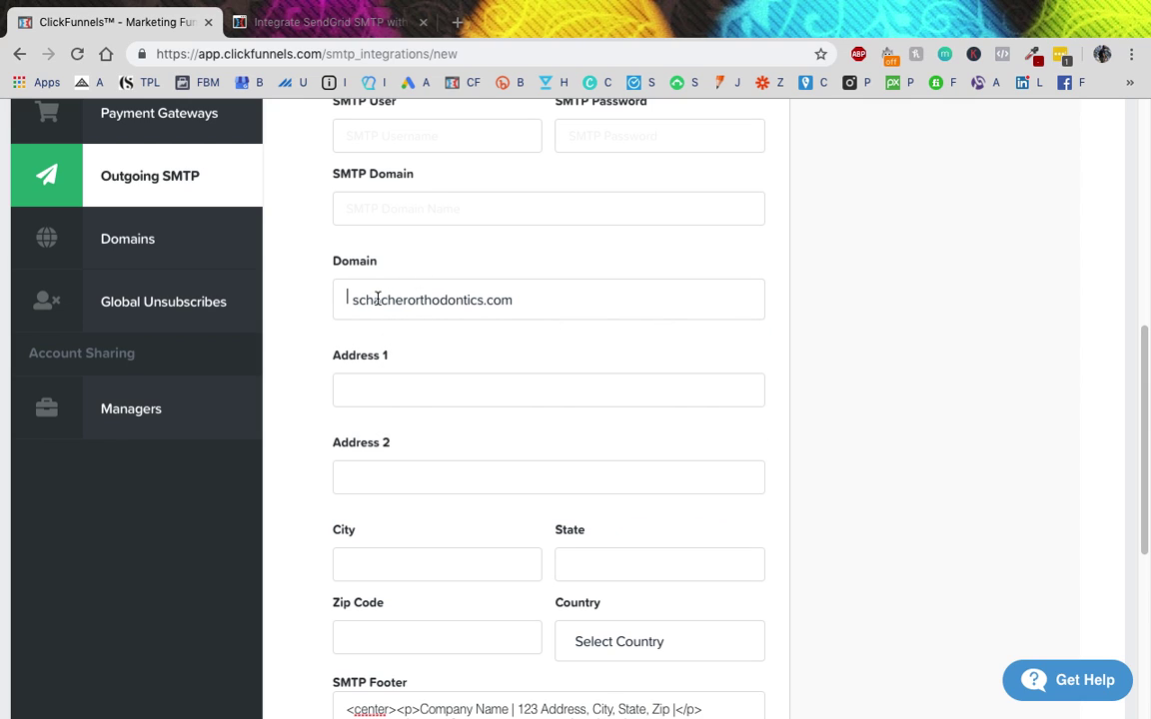
scroll(330, 336, down, 5)
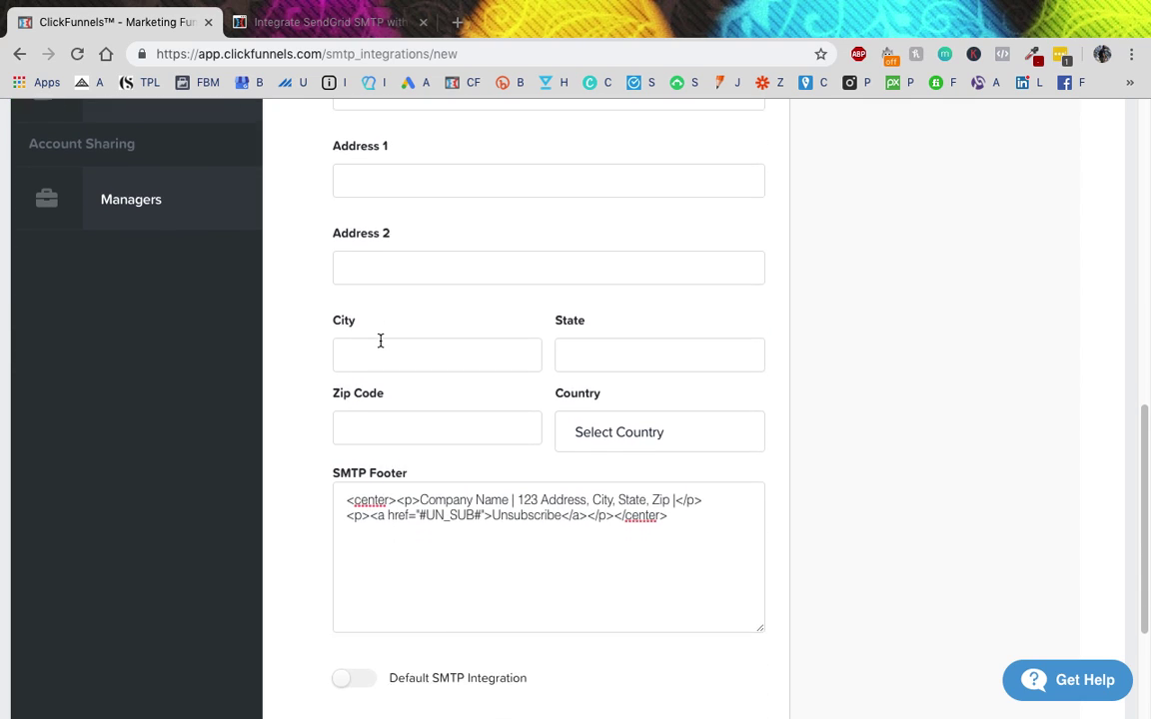
scroll(397, 309, down, 1)
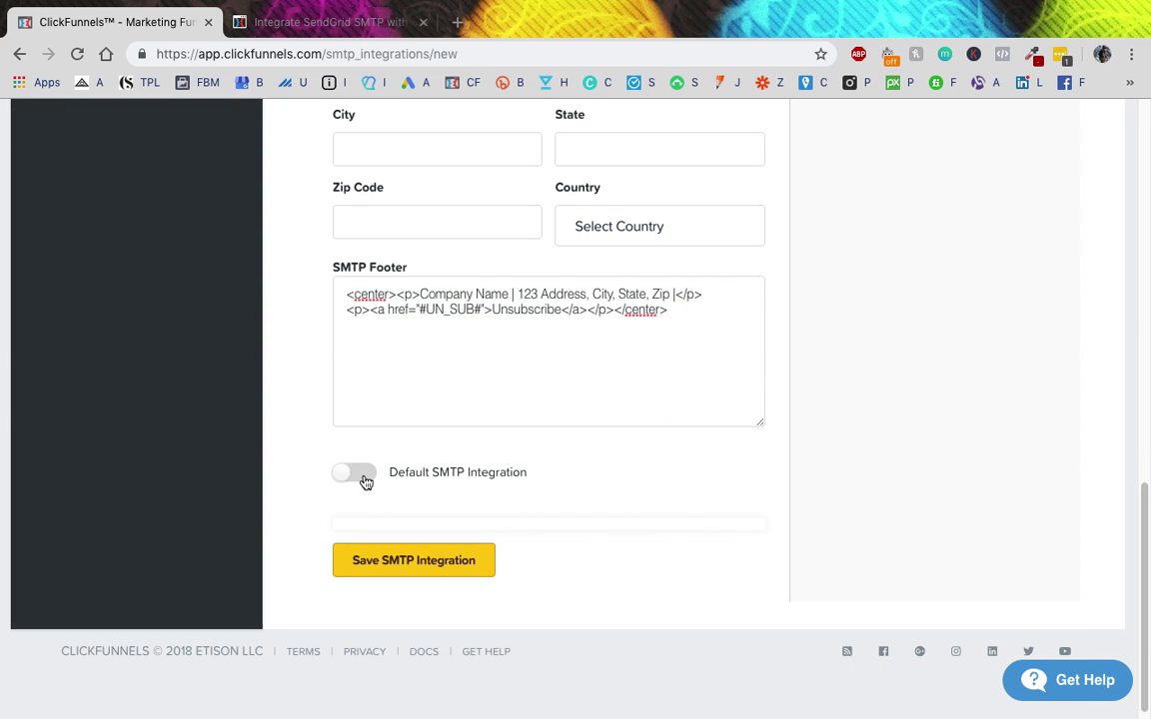
scroll(451, 432, up, 7)
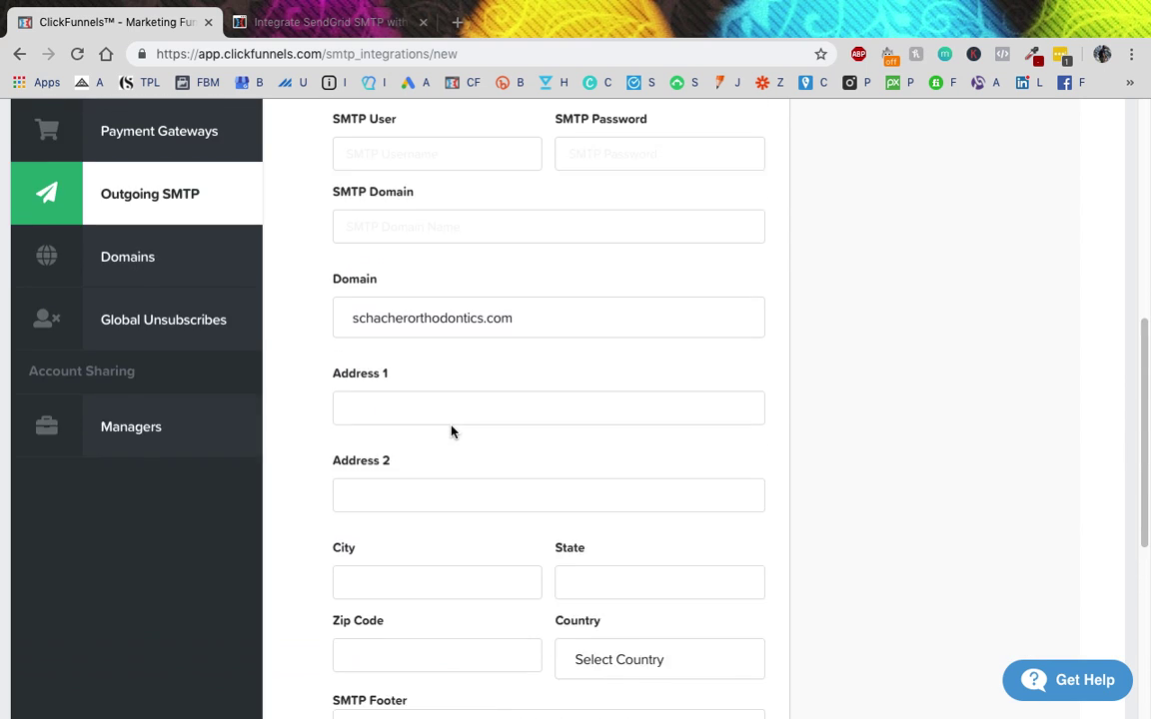
- Leave the new integration form for the Email Configurations overview and look over the existing SMTP configurations
click(127, 454)
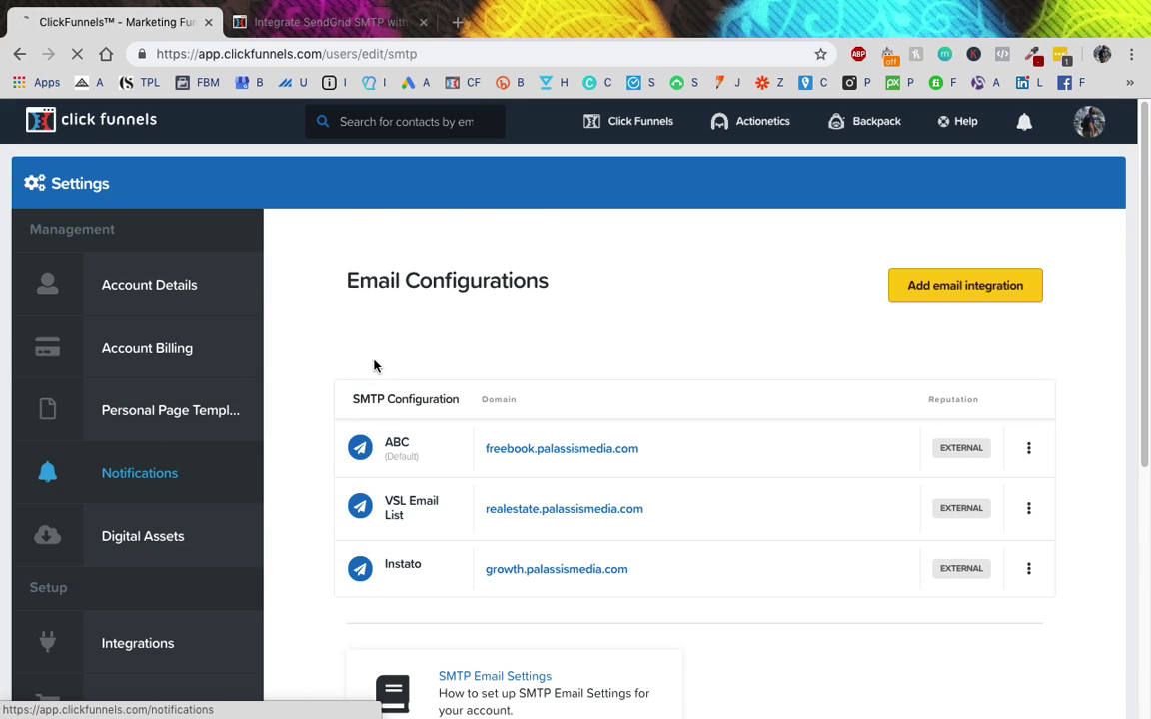
scroll(373, 365, down, 2)
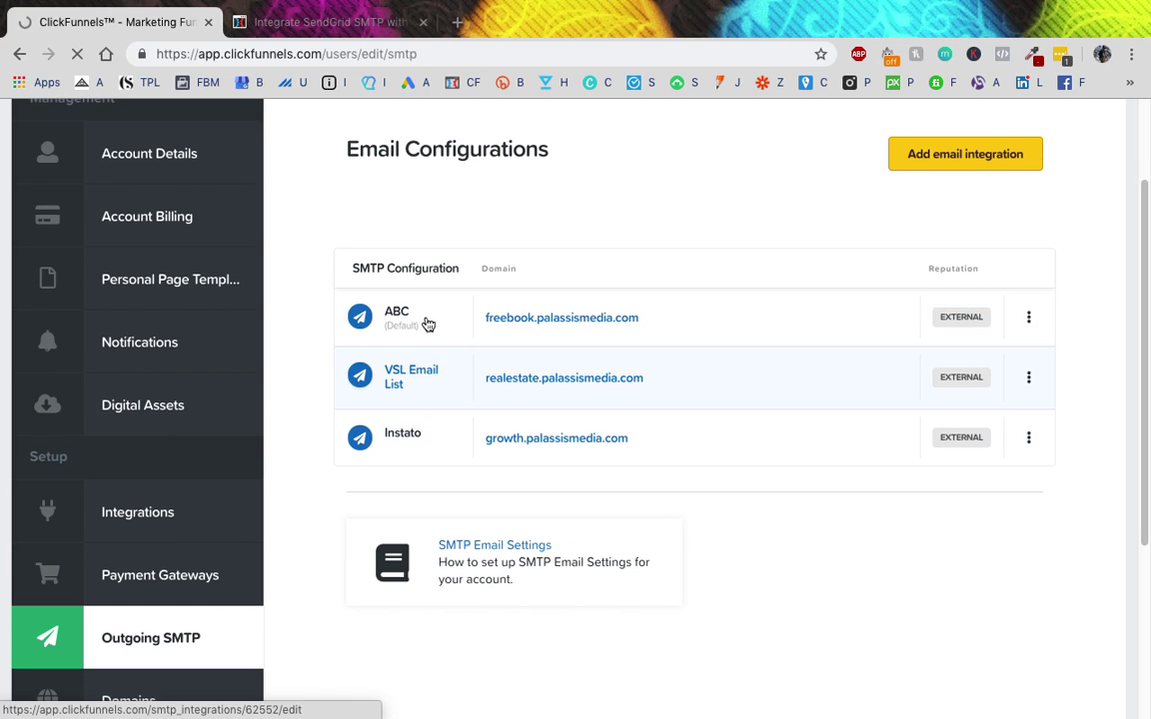
scroll(667, 235, up, 2)
- Open the Actionetics email lists and view the lists inside the Affiliate Bootcamp group, leaving the group collapsed
mouse_move(728, 143)
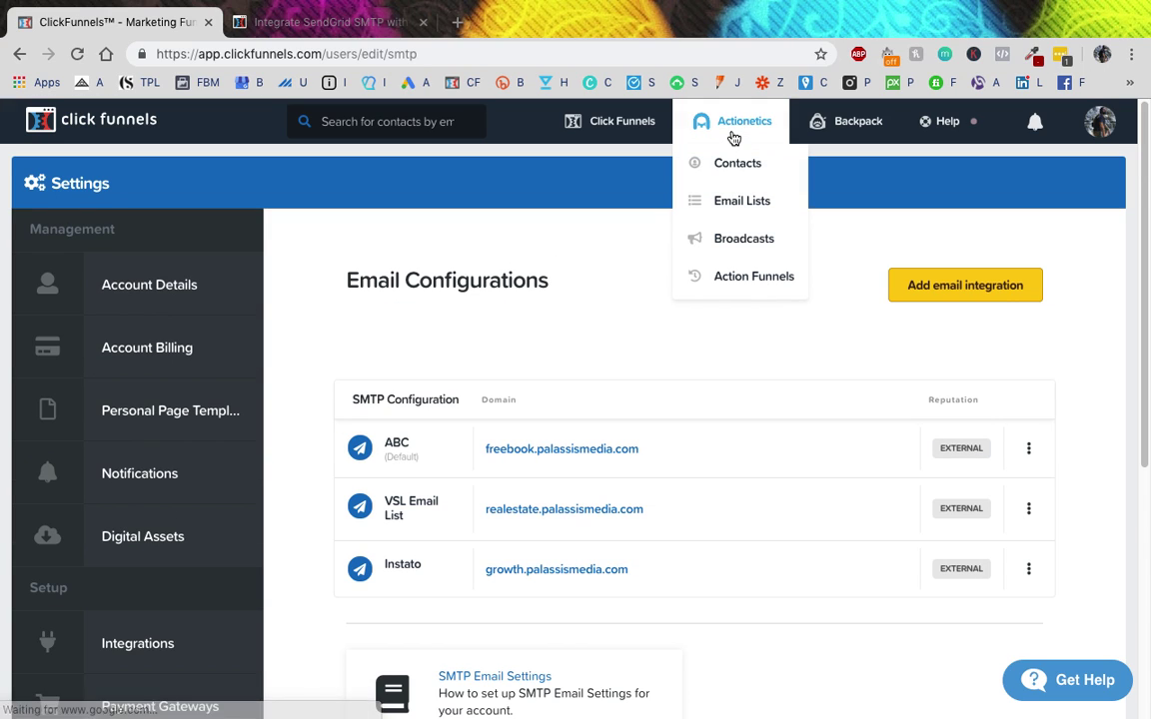
click(742, 203)
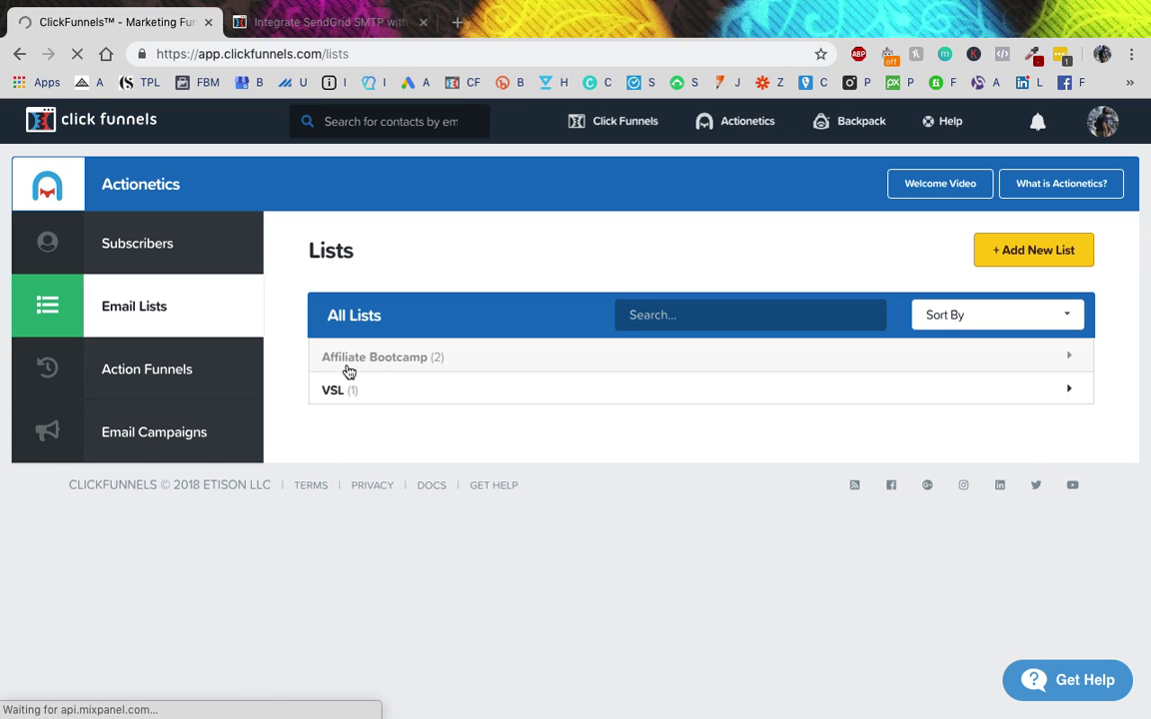
click(408, 366)
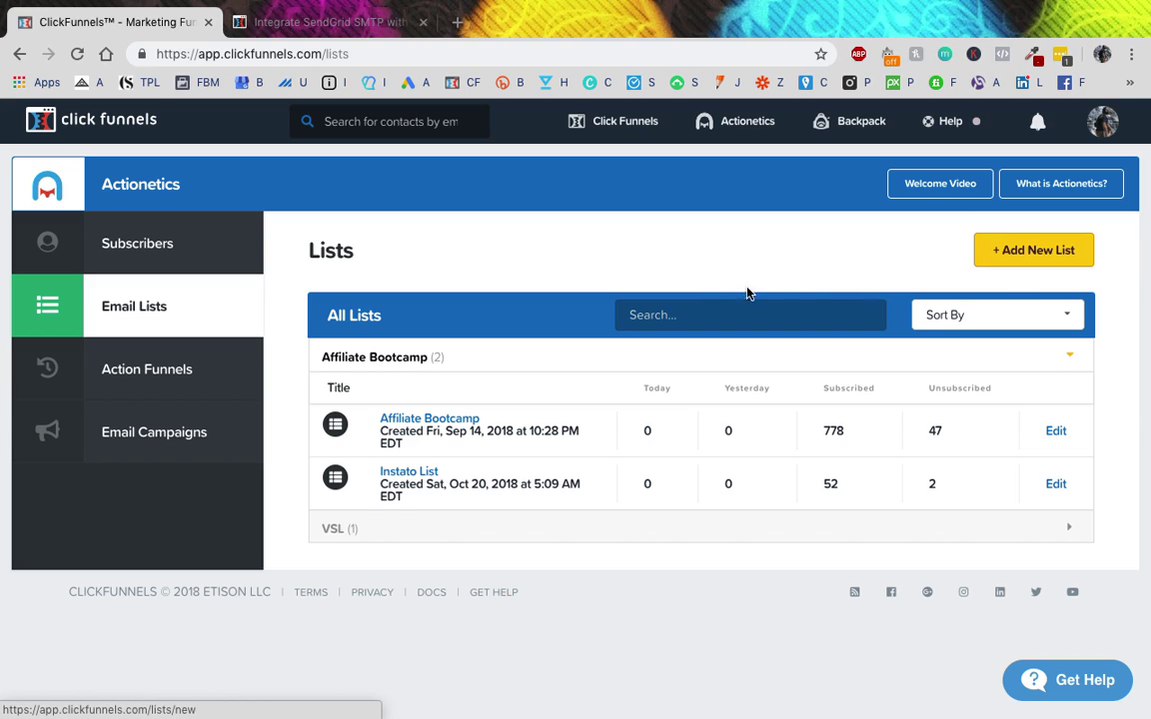
click(381, 364)
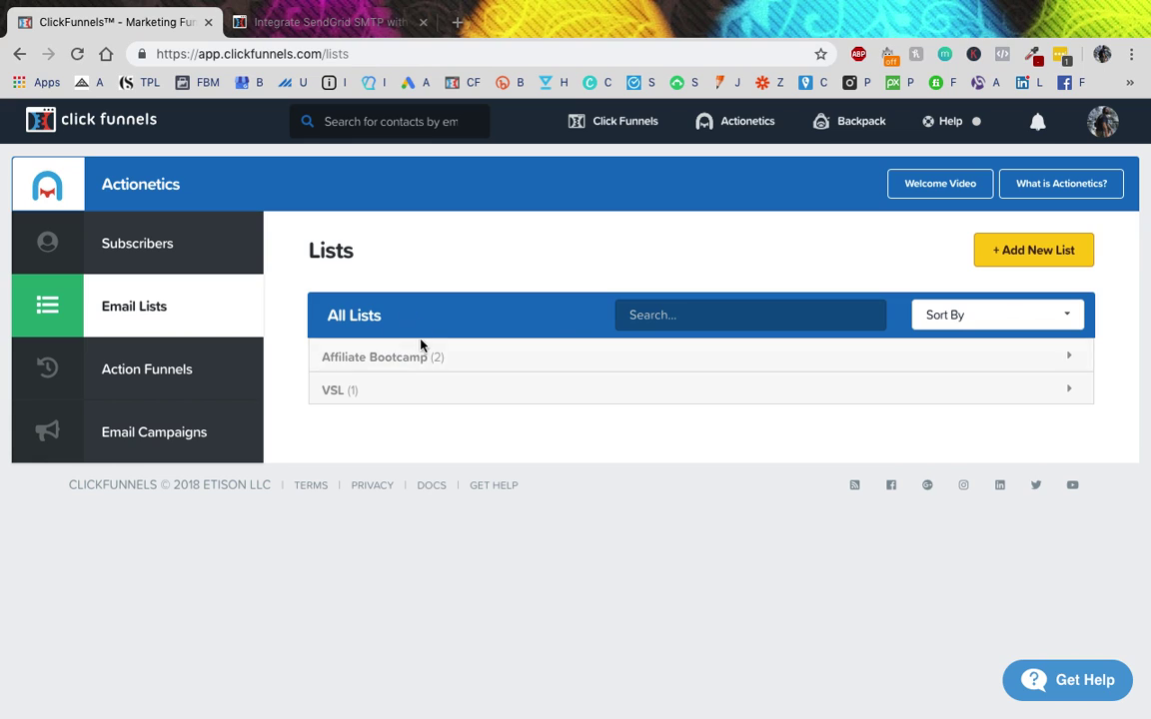
click(390, 360)
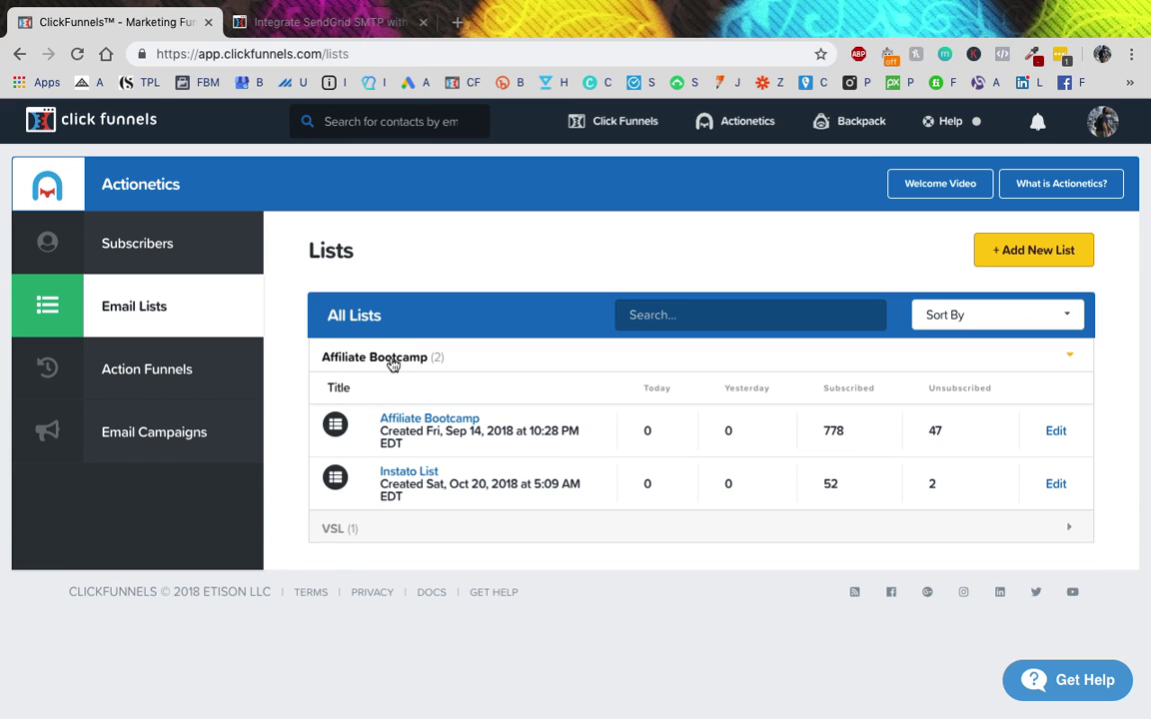
click(393, 361)
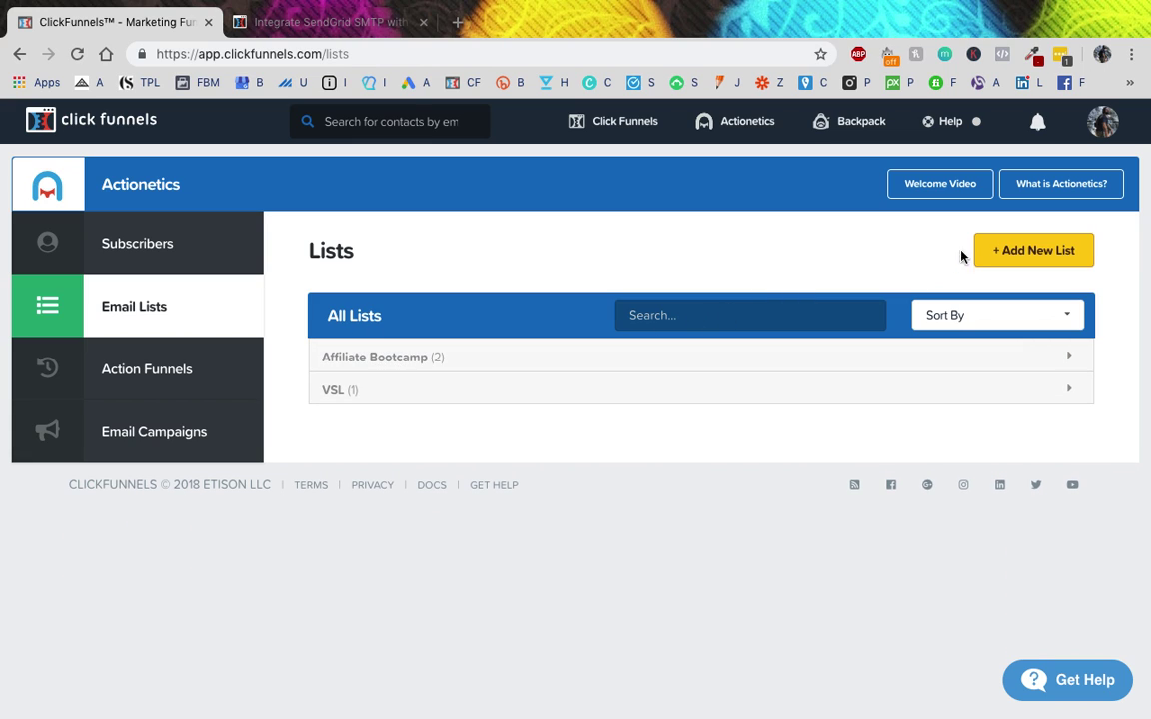
- Open the New Email List form, examine its Name and Group Tag fields, and return to the email lists without creating one
click(1035, 252)
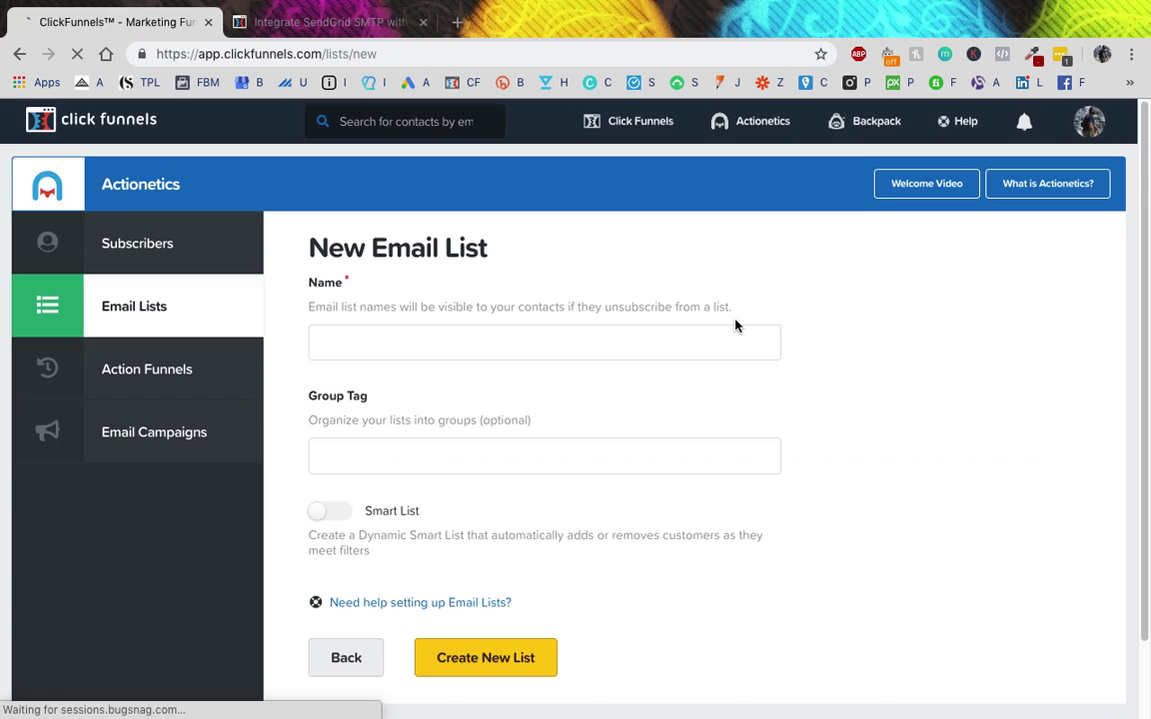
click(385, 337)
click(449, 446)
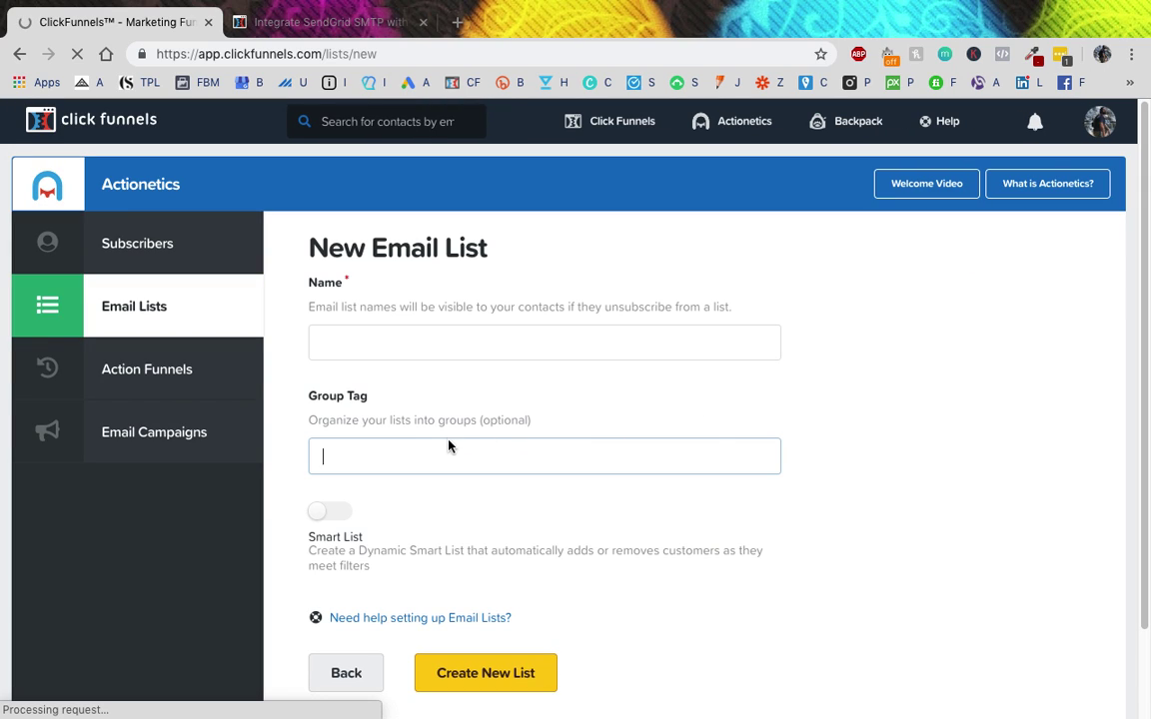
click(396, 454)
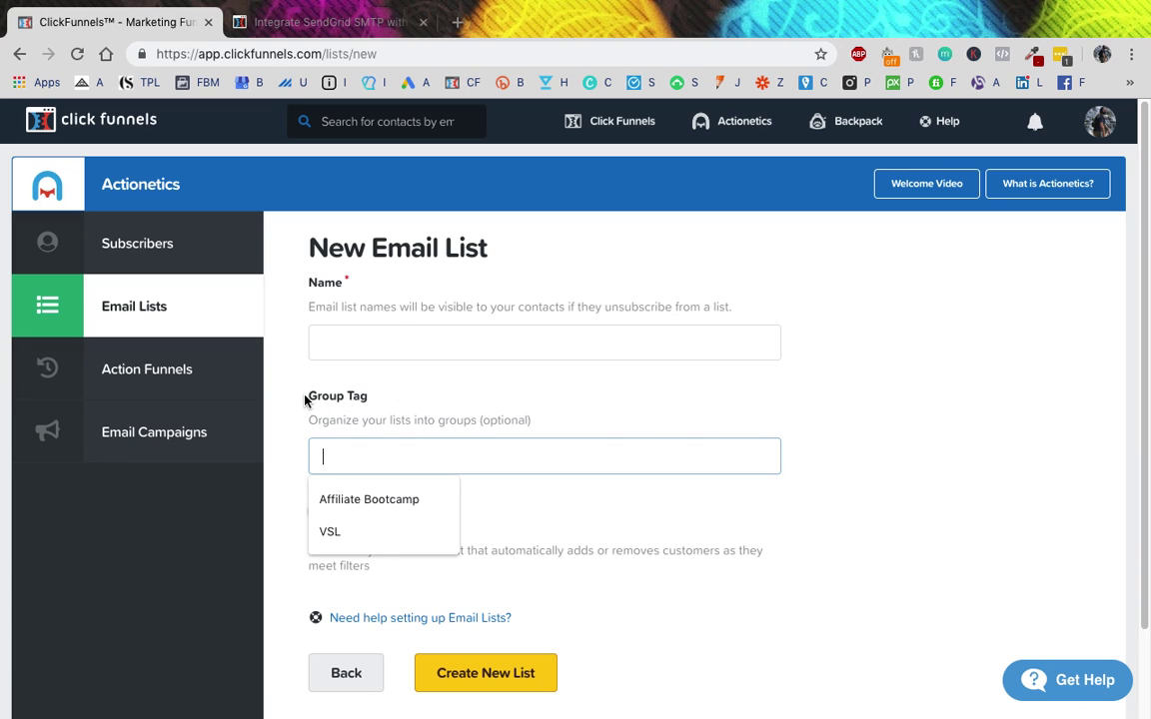
click(290, 436)
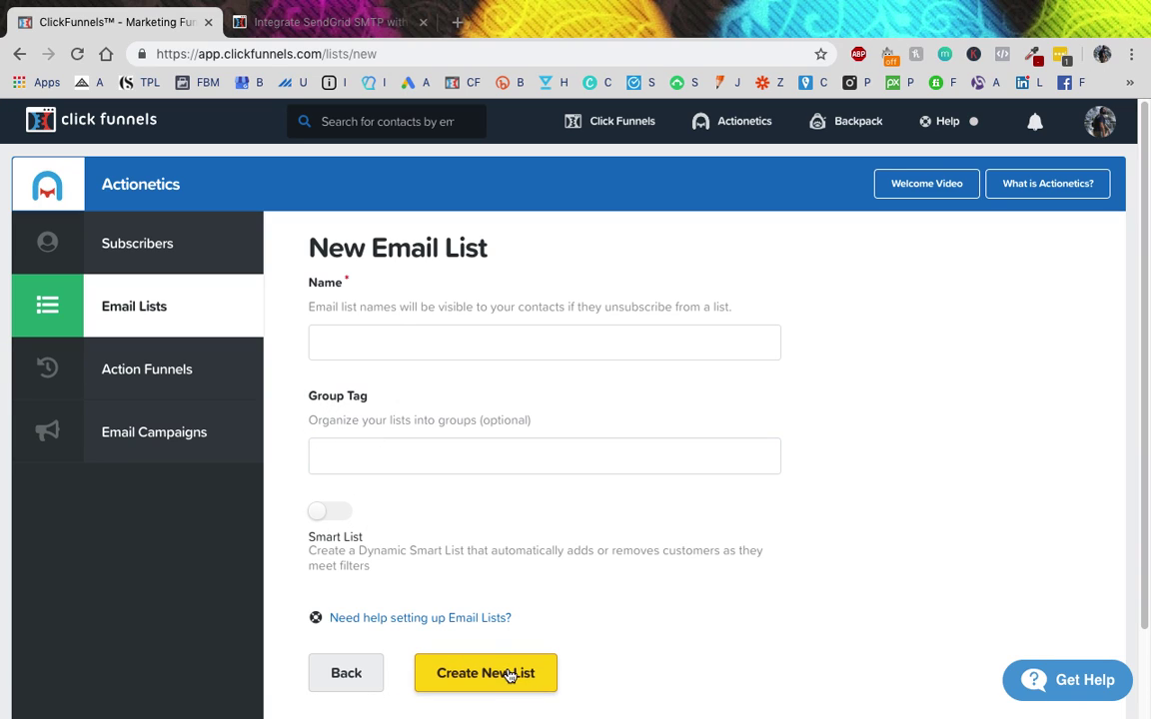
click(155, 320)
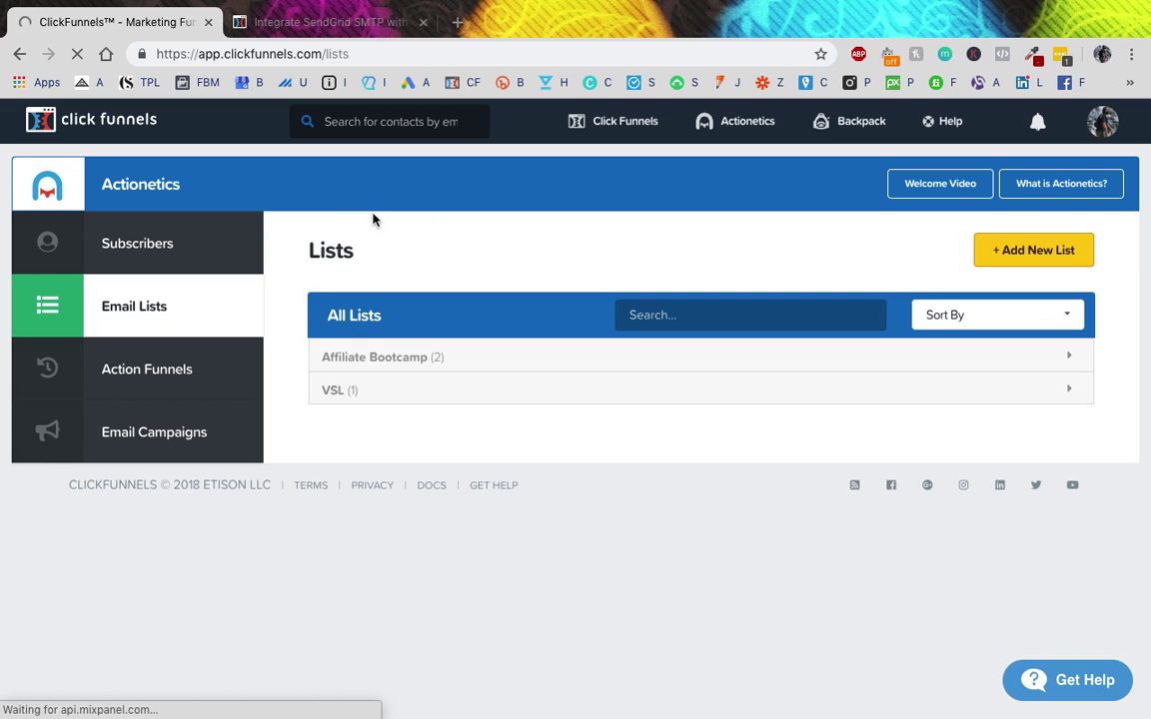
- Open the Affiliate Bootcamp action funnel, view the Immediate Trigger step's timing and live settings, and close them unchanged
click(135, 386)
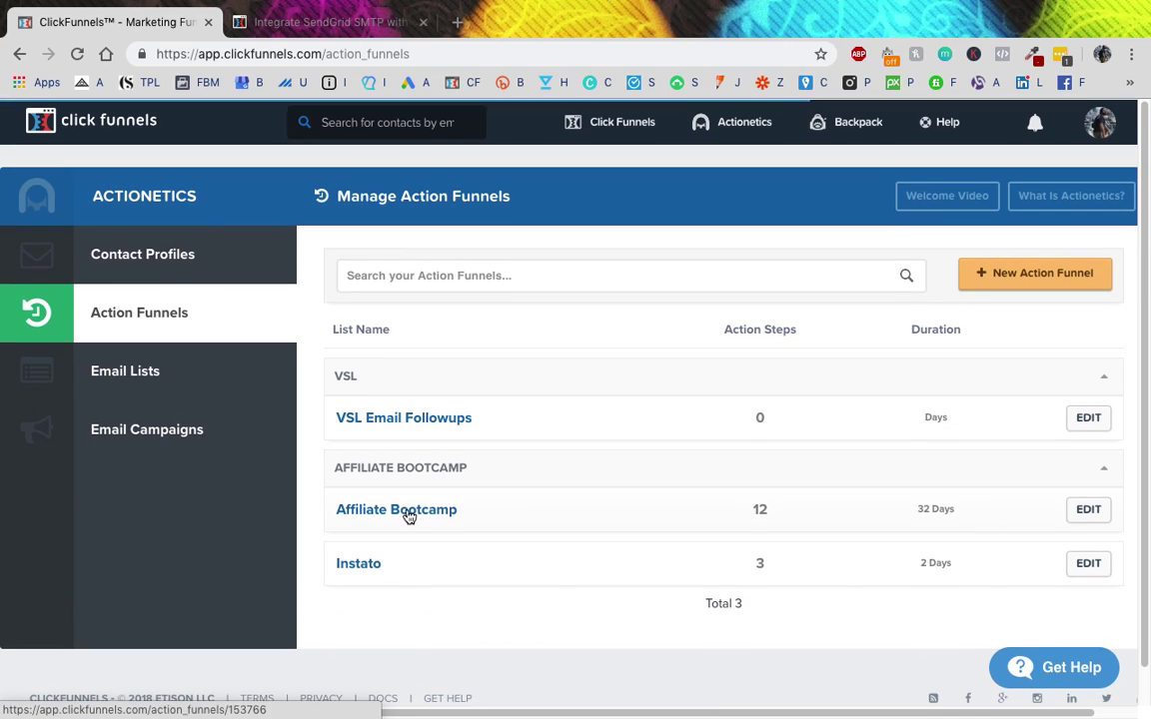
click(398, 510)
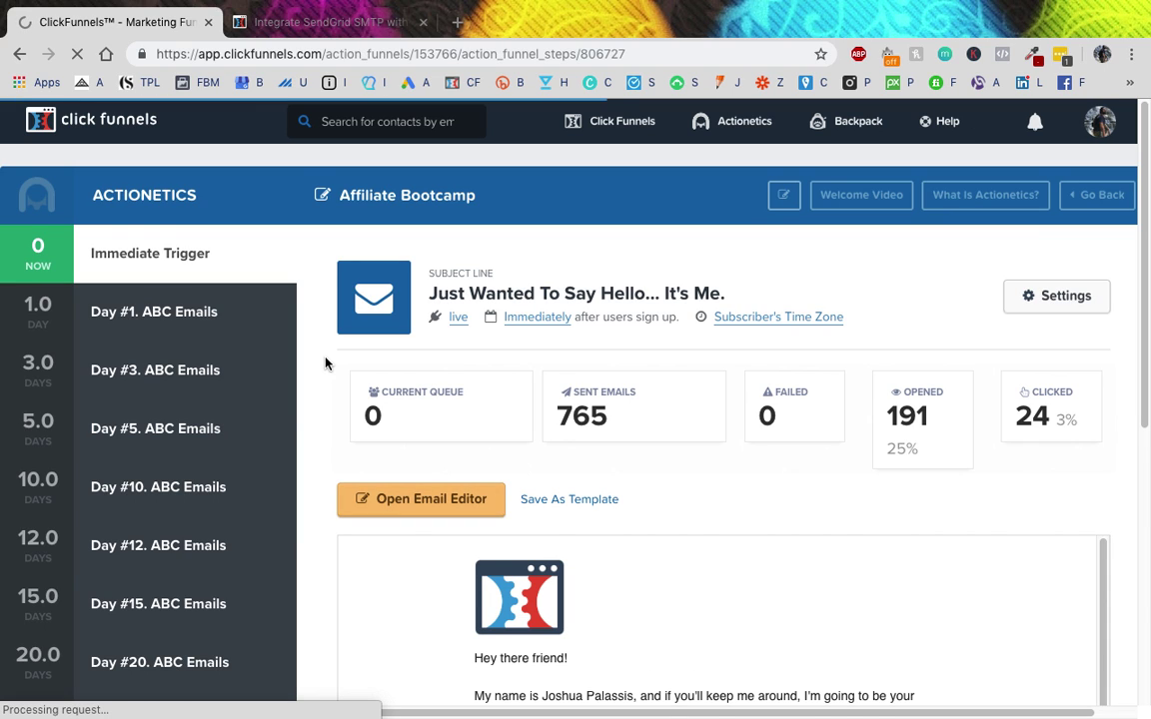
scroll(324, 364, down, 1)
scroll(324, 363, down, 1)
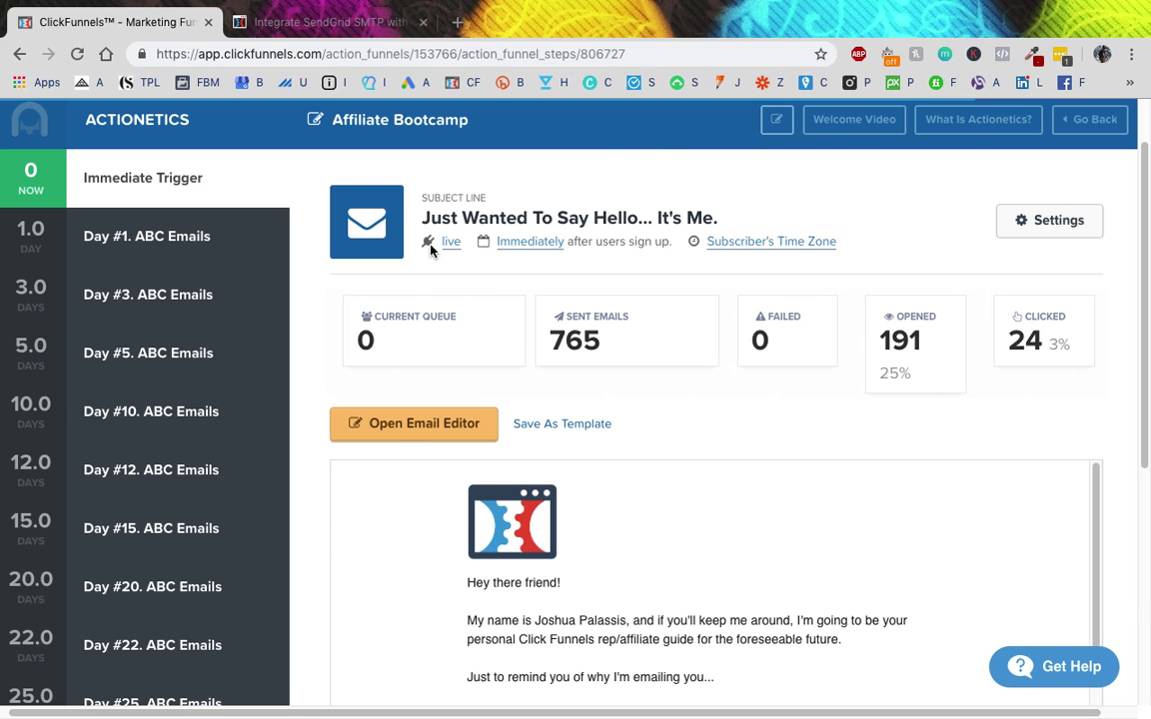
click(531, 242)
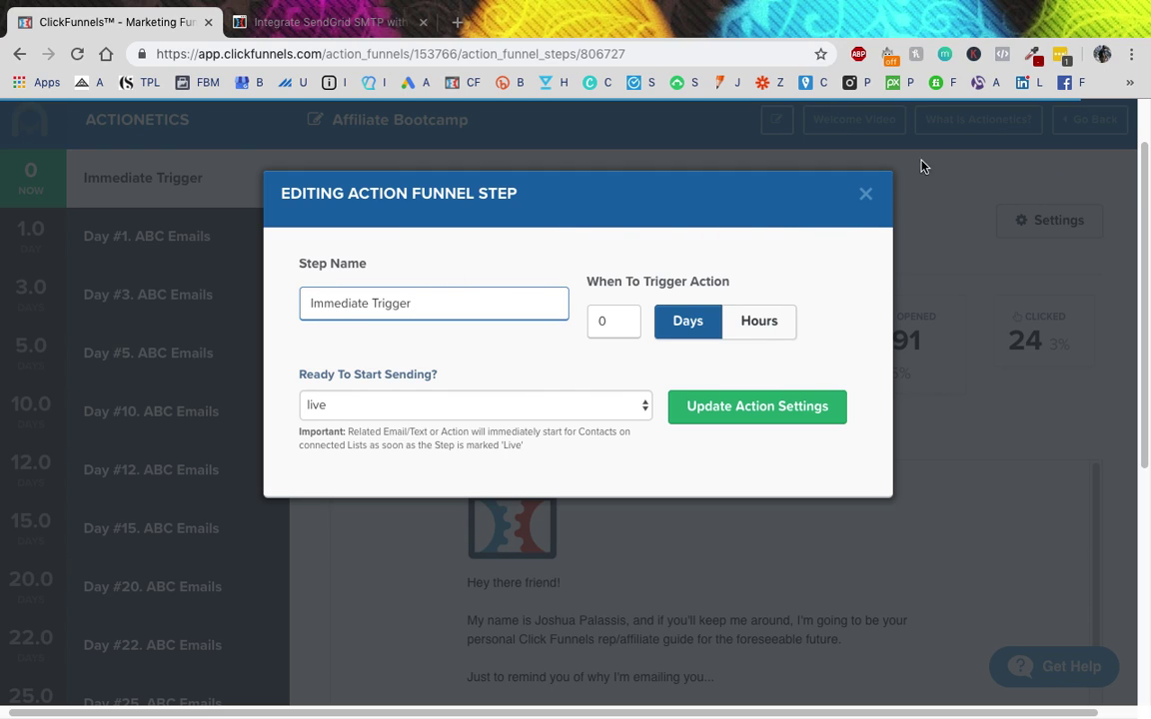
click(865, 193)
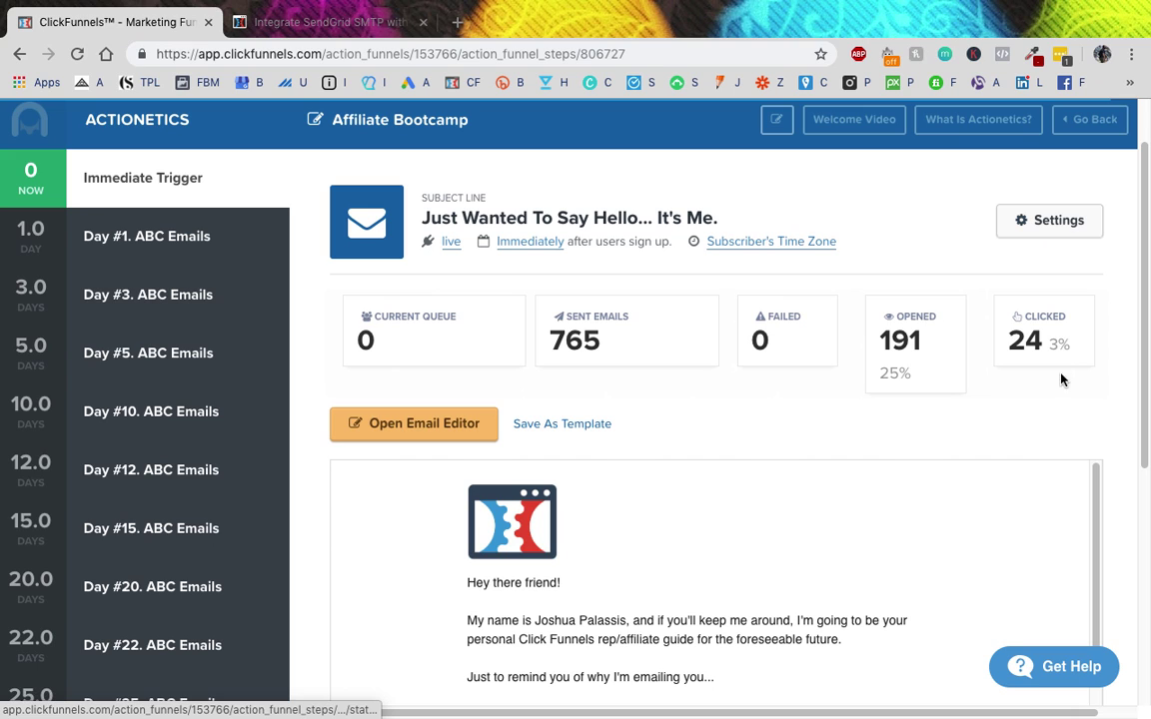
- Examine the Immediate Trigger email's delivery statistics and read through its content preview and the rules area below it
scroll(855, 282, down, 2)
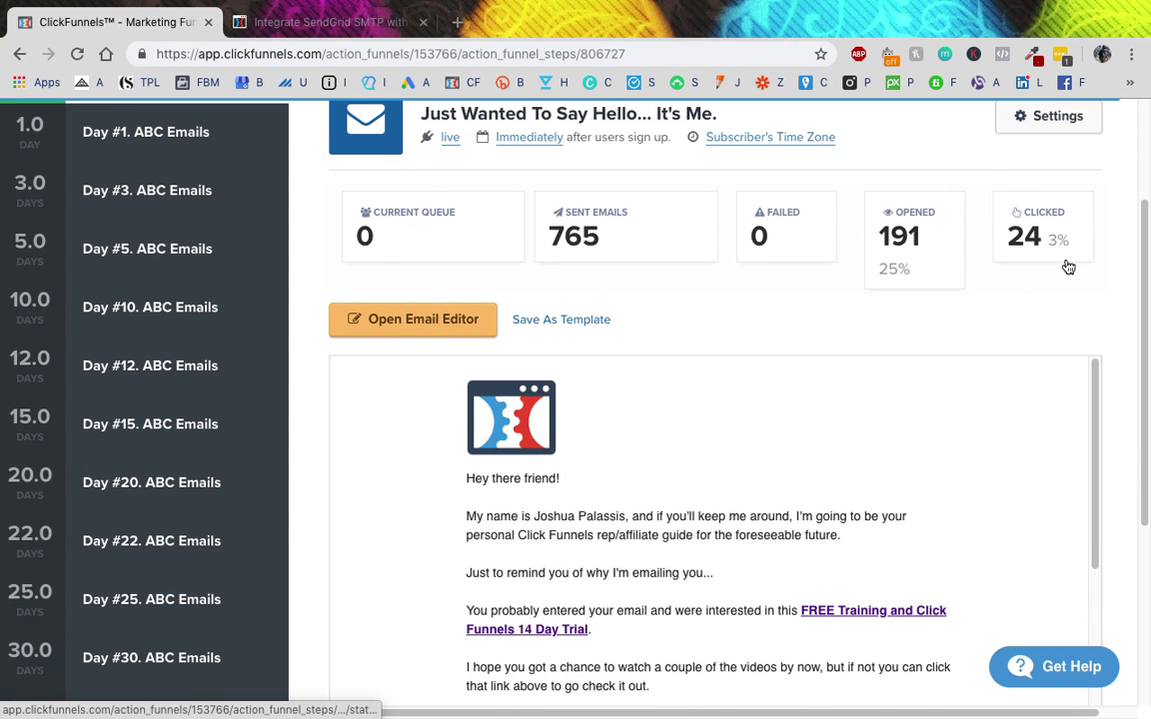
scroll(312, 350, down, 2)
scroll(313, 346, up, 2)
scroll(899, 282, down, 1)
scroll(522, 321, down, 4)
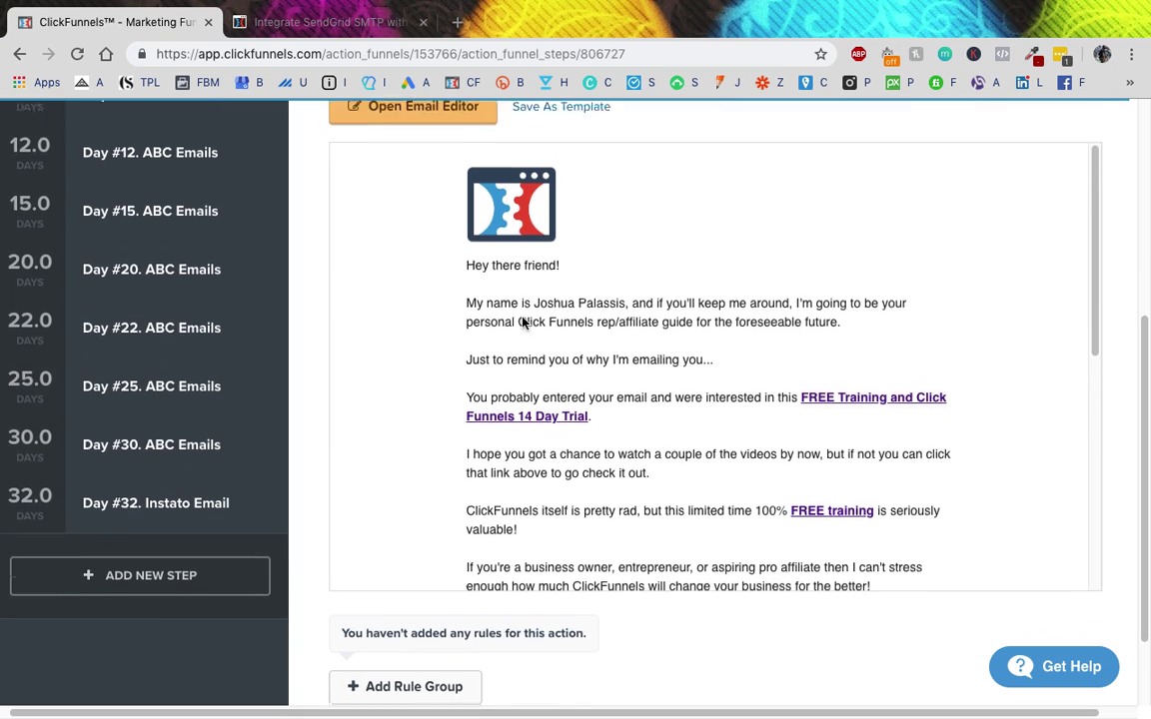
scroll(554, 344, down, 7)
scroll(554, 345, up, 5)
scroll(554, 348, up, 2)
scroll(302, 352, up, 5)
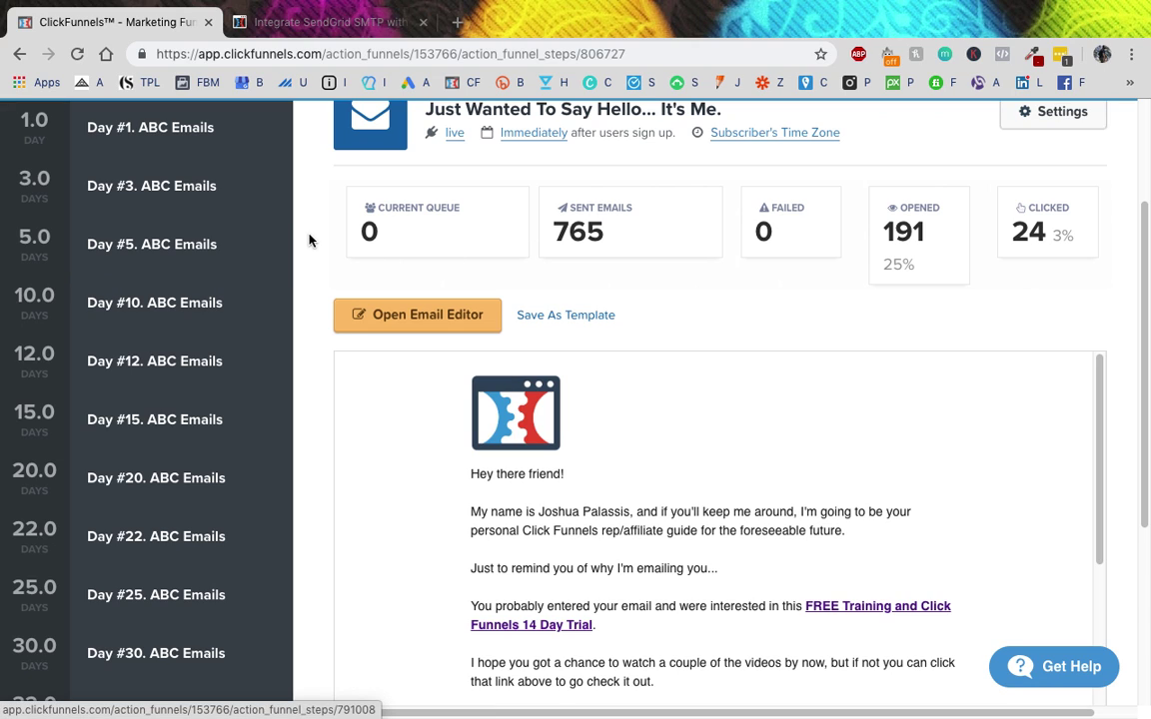
- Look through the Affiliate Bootcamp sequence of scheduled emails from Day #1 to Day #32
scroll(310, 255, down, 1)
scroll(310, 255, down, 2)
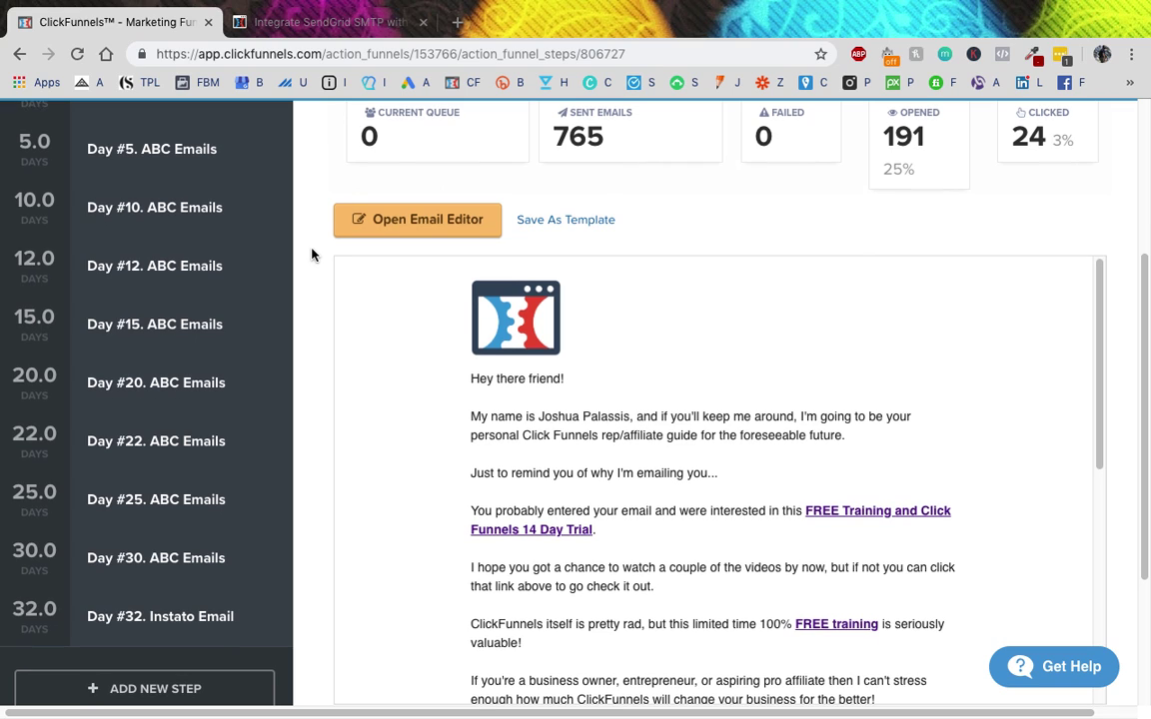
scroll(311, 255, down, 2)
scroll(530, 304, down, 2)
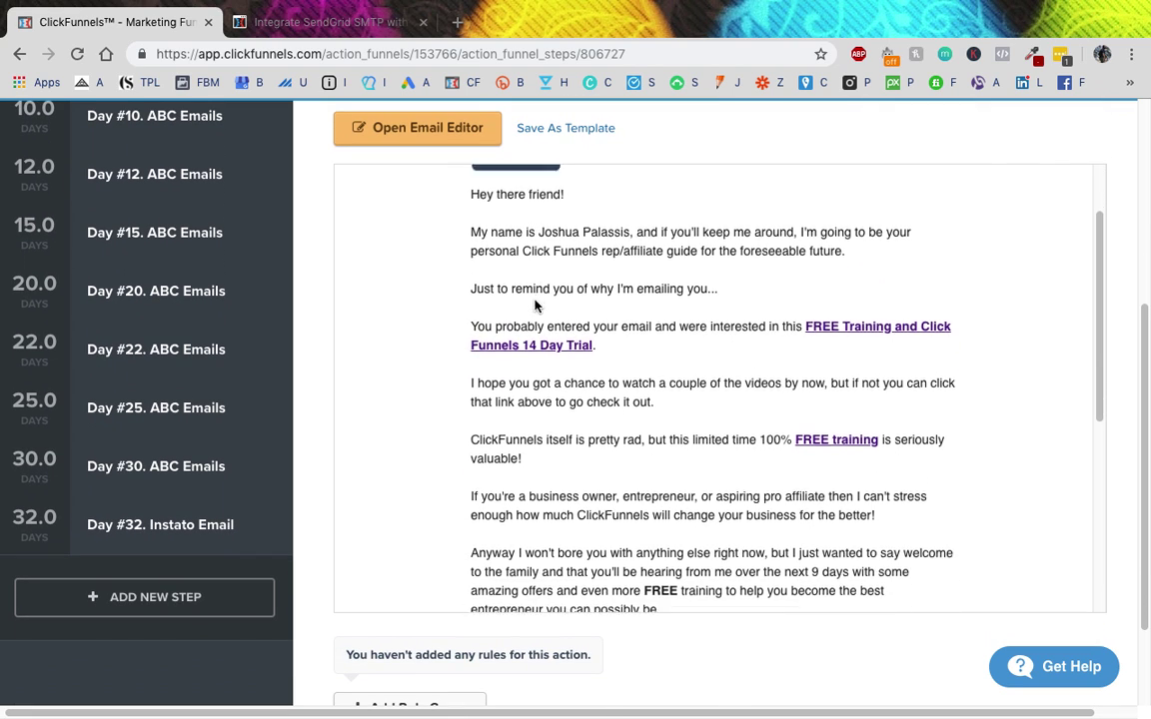
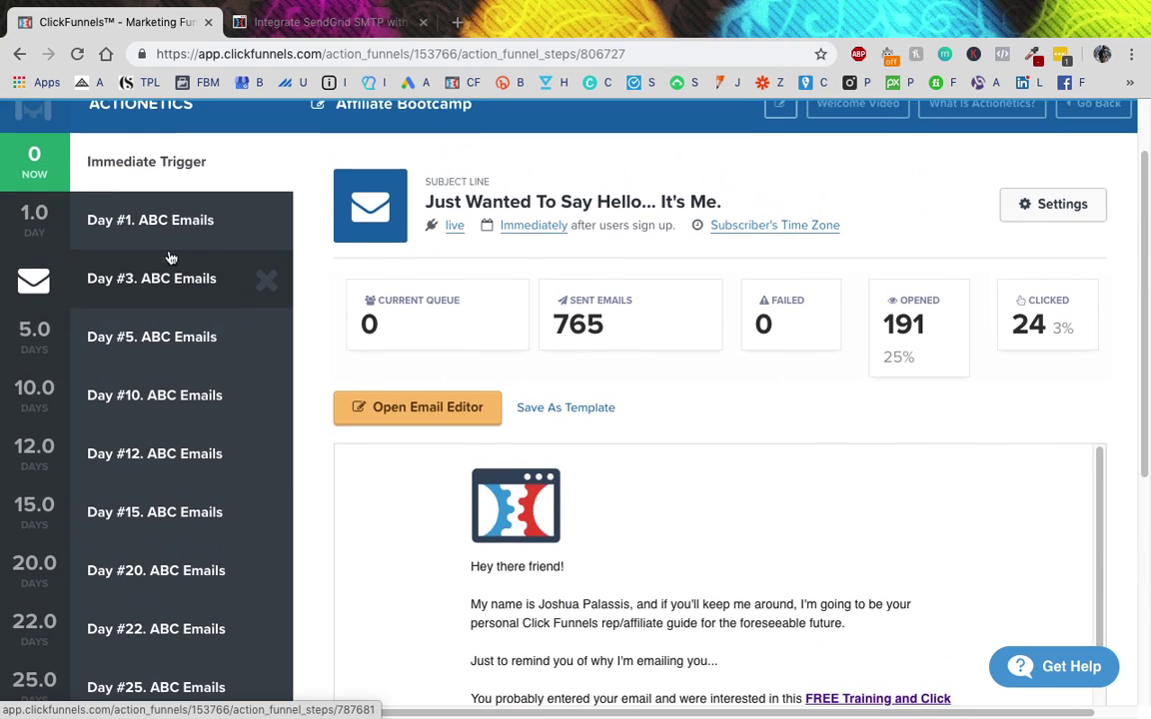
scroll(136, 239, down, 5)
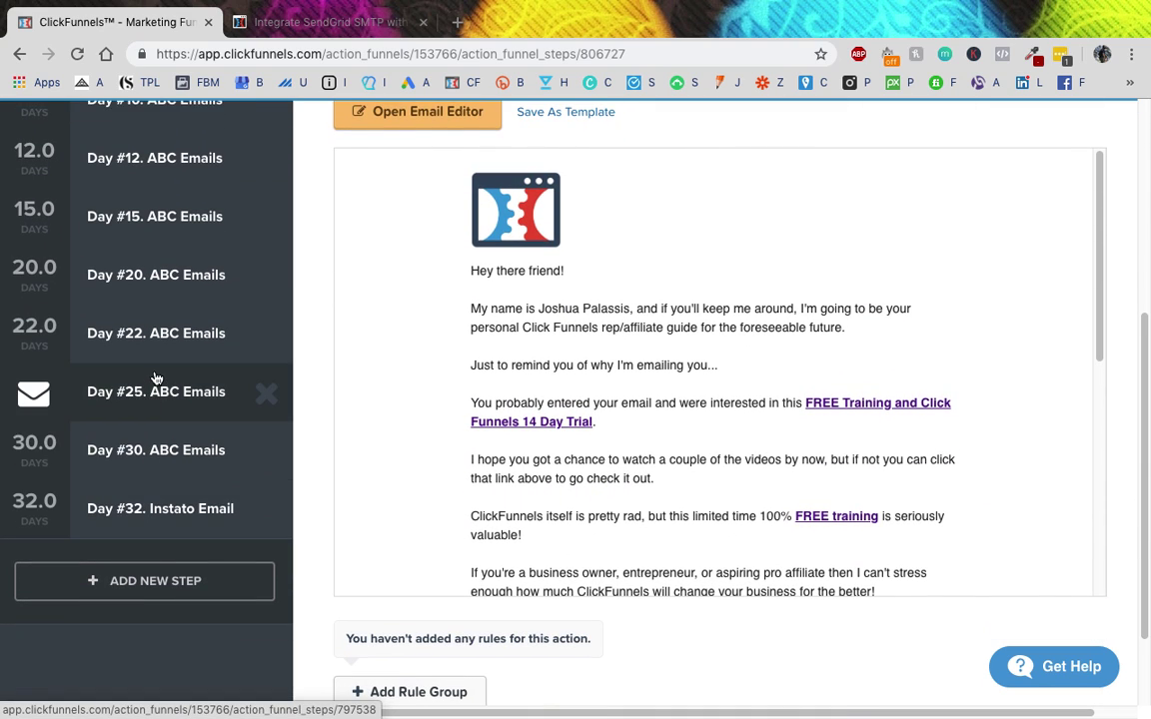
scroll(148, 390, up, 2)
scroll(182, 660, down, 1)
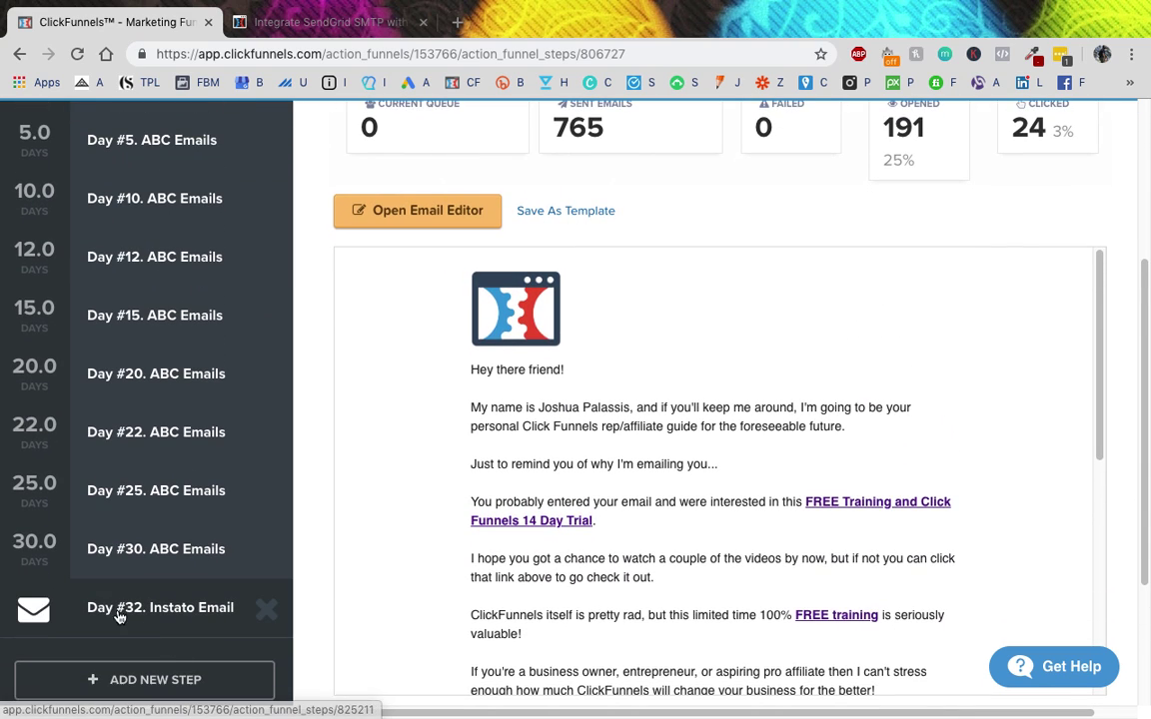
scroll(300, 450, up, 1)
scroll(299, 449, up, 5)
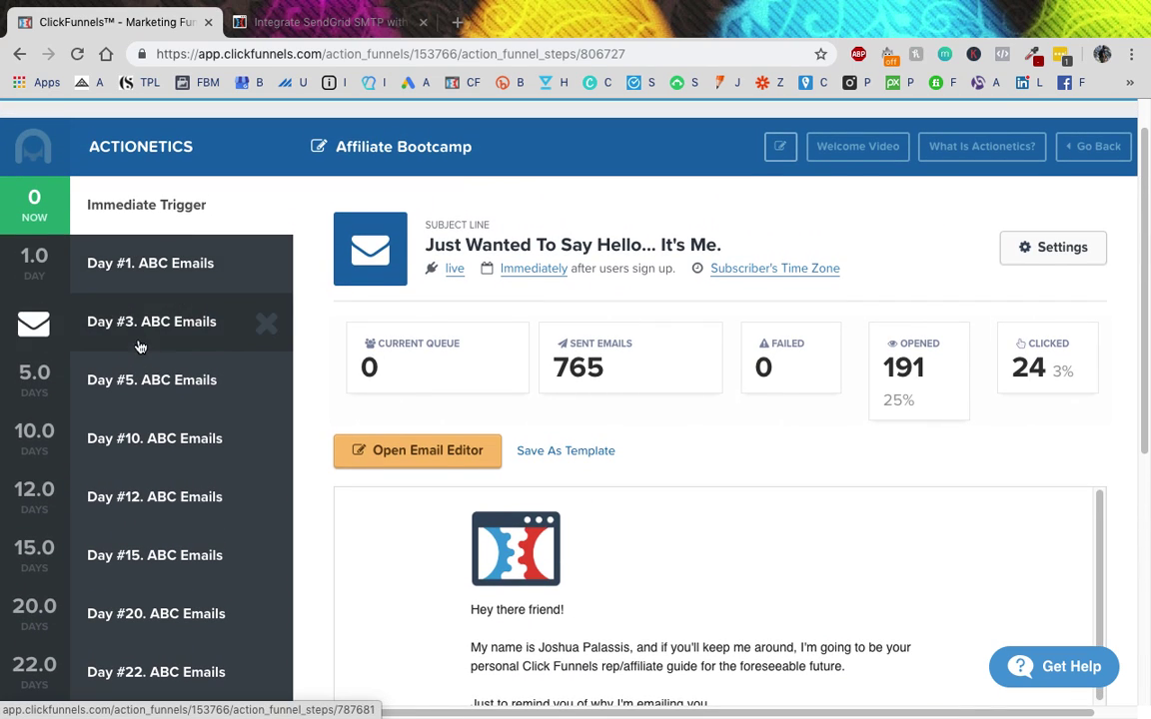
scroll(141, 355, down, 5)
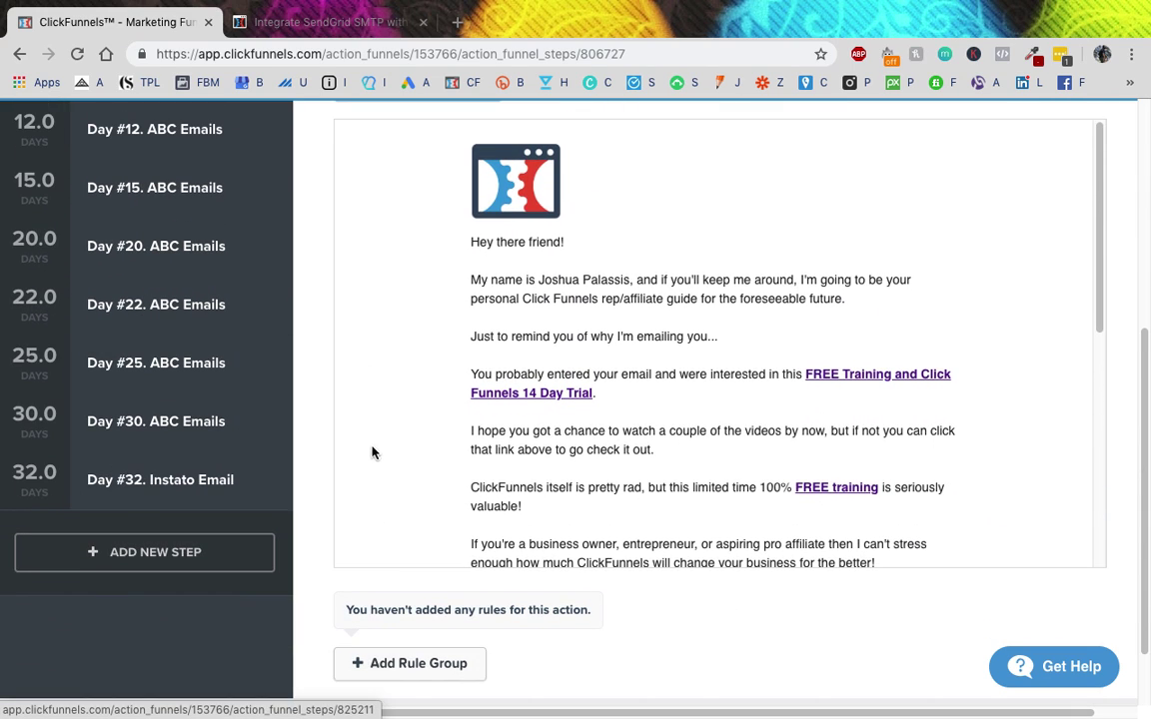
scroll(303, 457, up, 5)
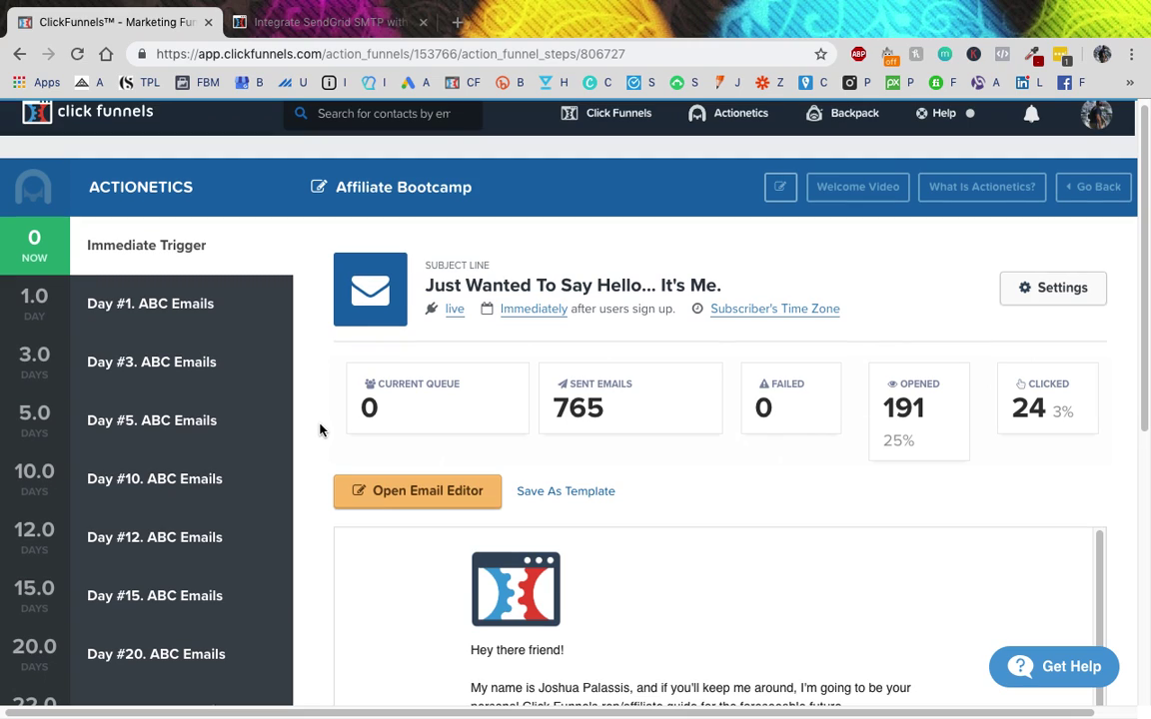
- Return to the action funnels overview, open the New Action Funnel form, and examine its Group Tag and Lists options
click(318, 176)
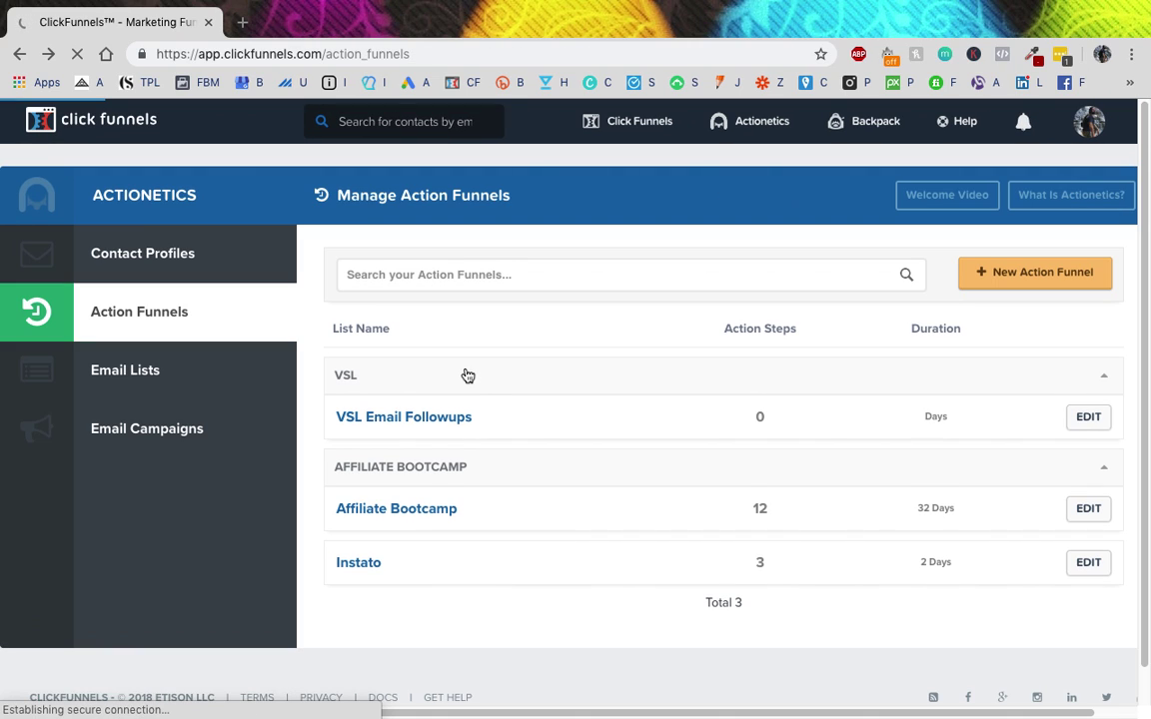
click(1043, 277)
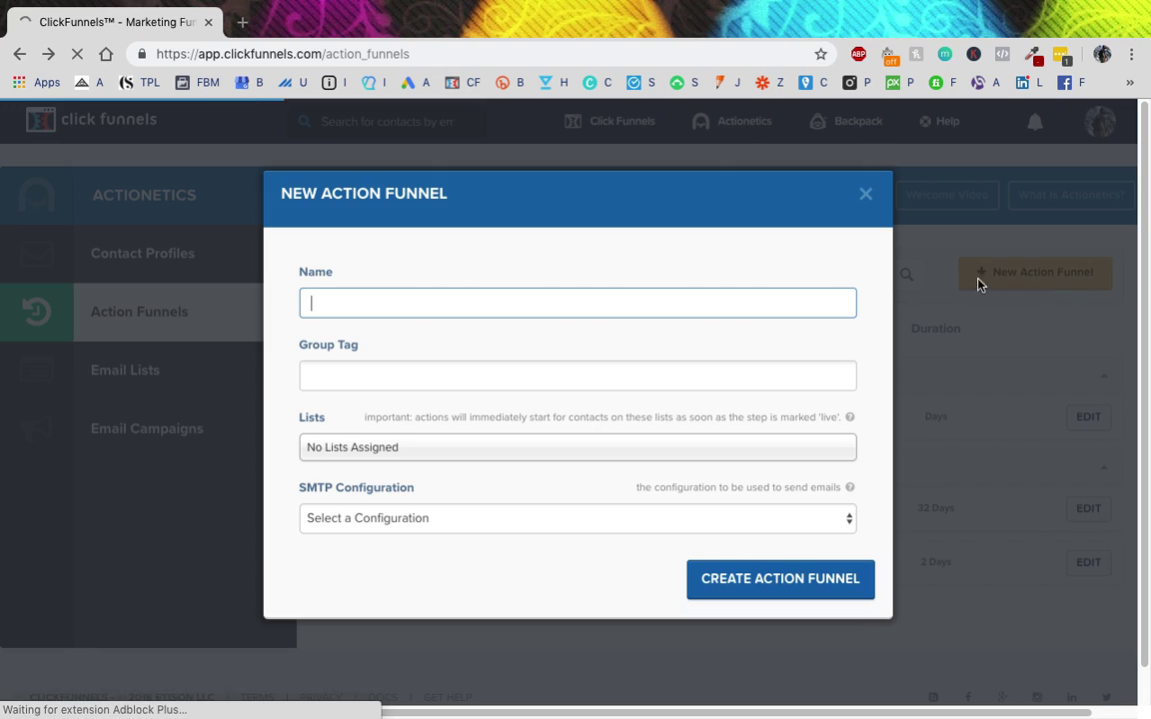
click(357, 376)
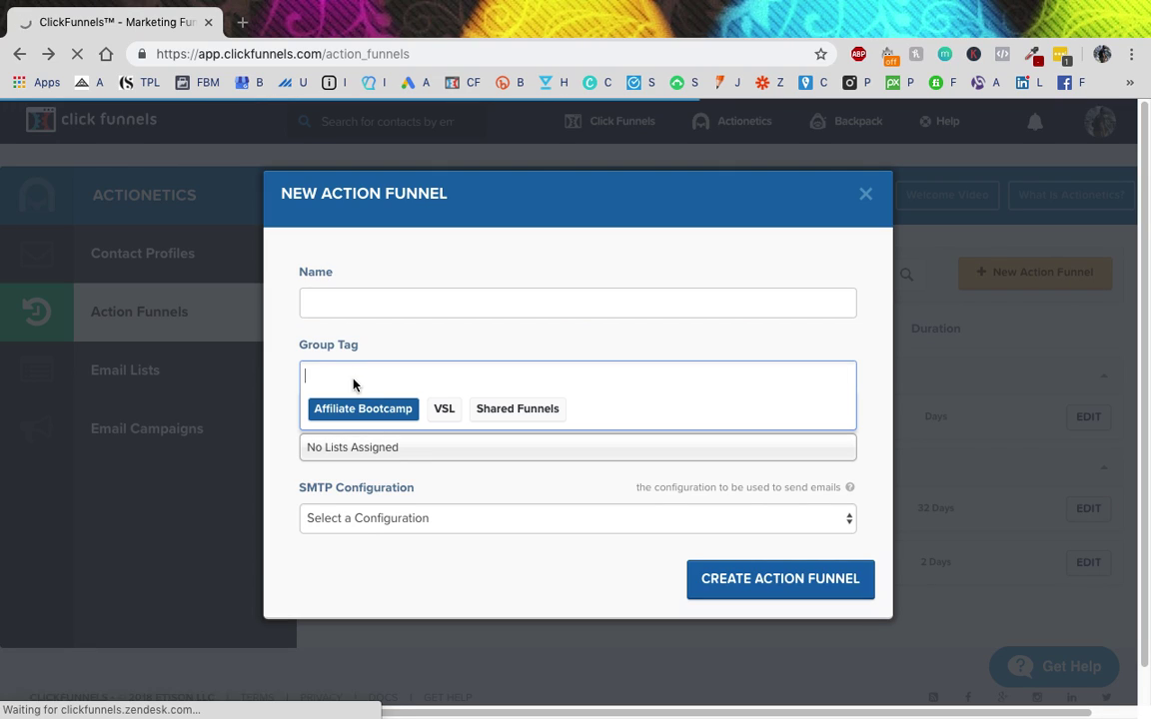
click(383, 449)
click(279, 521)
click(377, 458)
click(377, 456)
click(377, 455)
click(433, 455)
click(489, 459)
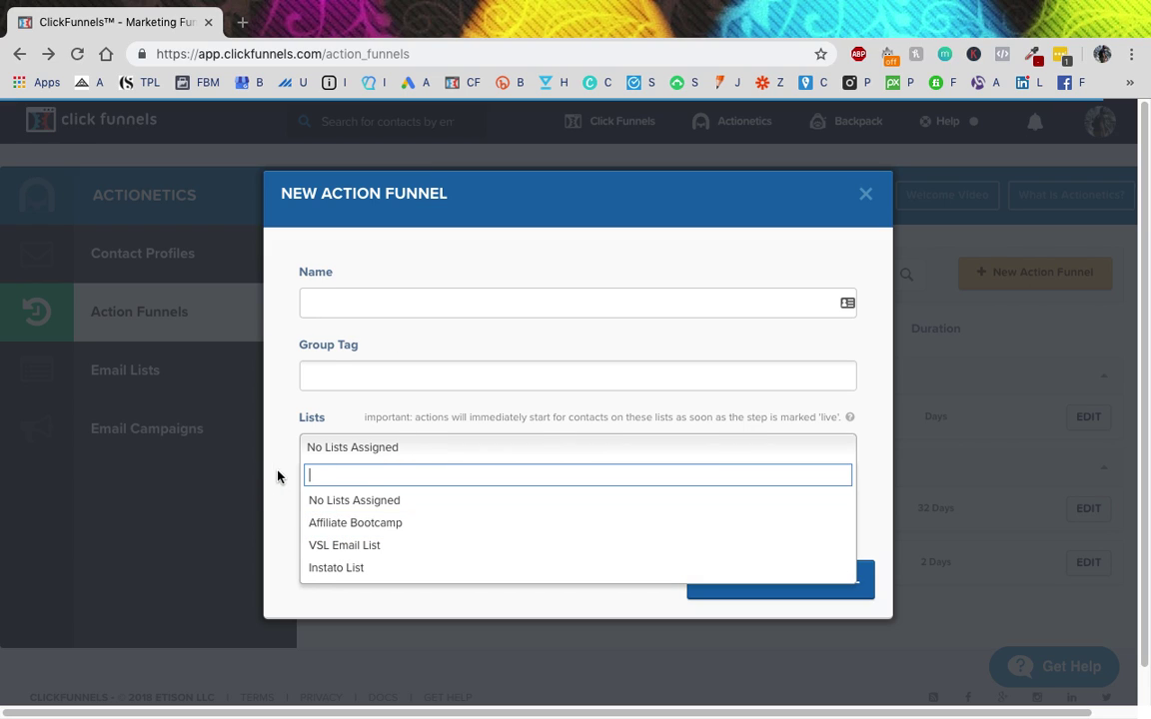
click(341, 431)
- View the SMTP configurations offered in the New Action Funnel form without selecting one
click(387, 520)
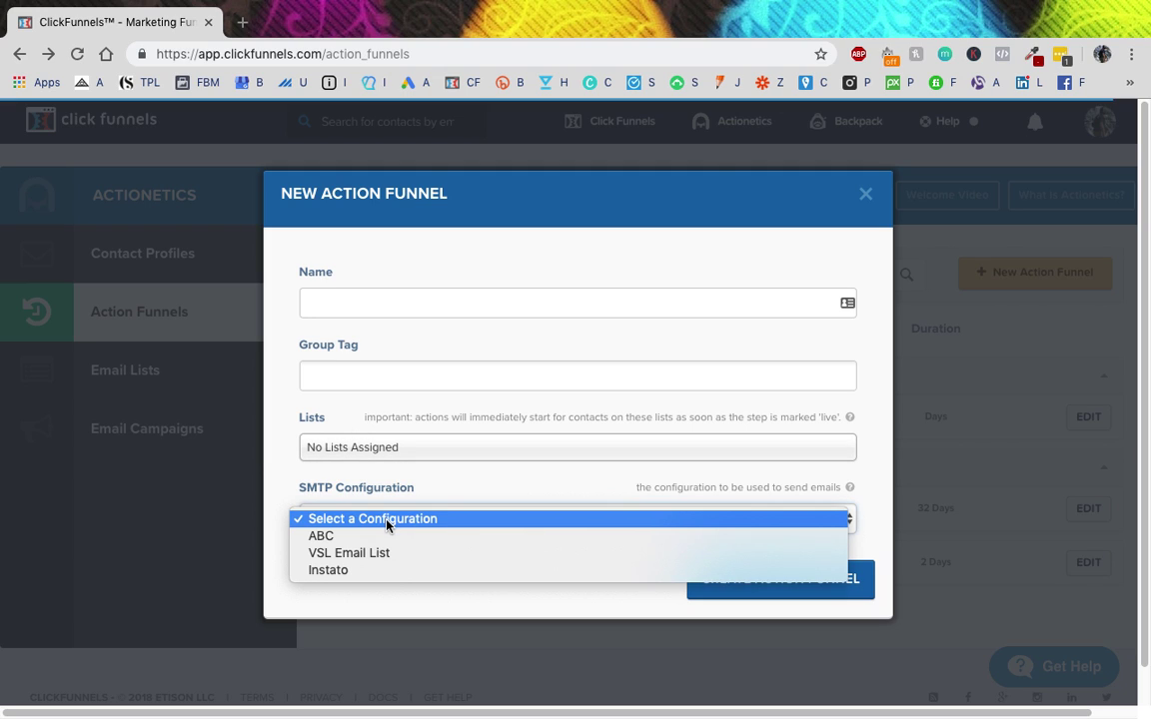
click(288, 403)
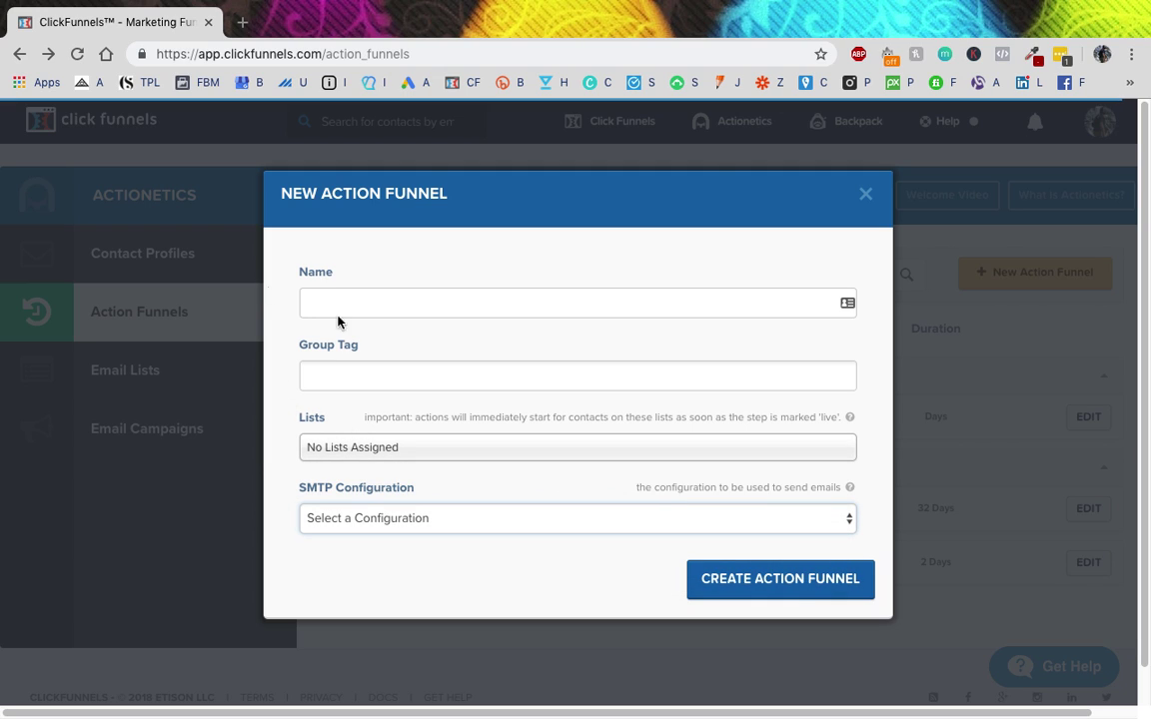
click(377, 520)
click(279, 466)
- Switch to the Mail app, examine the company name in the sample email's footer, and return to ClickFunnels in the browser
key(ctrl+Right)
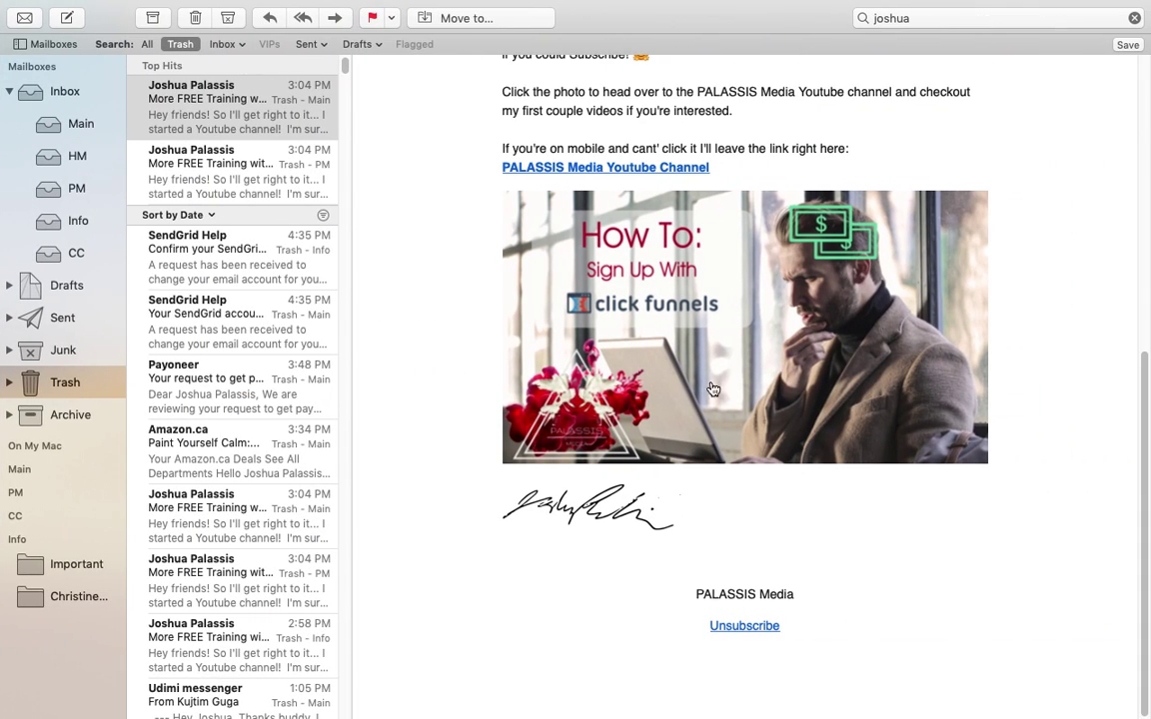
drag(700, 593, 794, 593)
click(757, 571)
key(ctrl+Left)
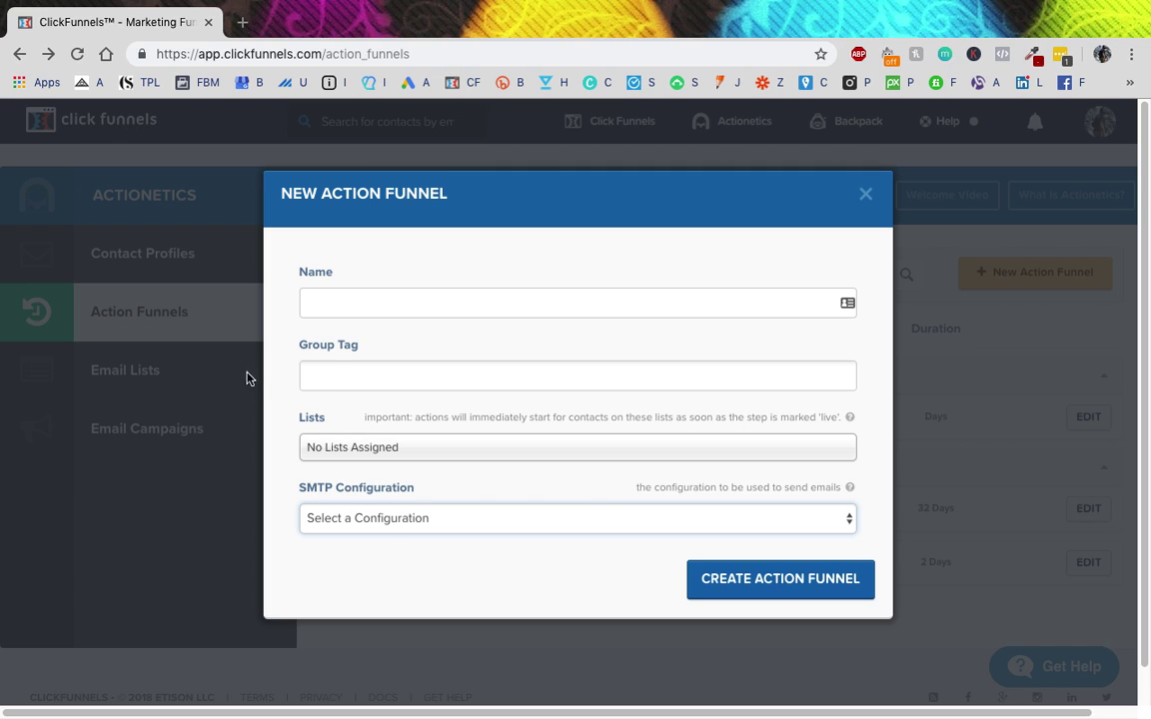
- Review the SMTP Configuration and Lists fields once more and close the form without creating an action funnel
click(367, 521)
click(323, 447)
click(327, 447)
click(286, 435)
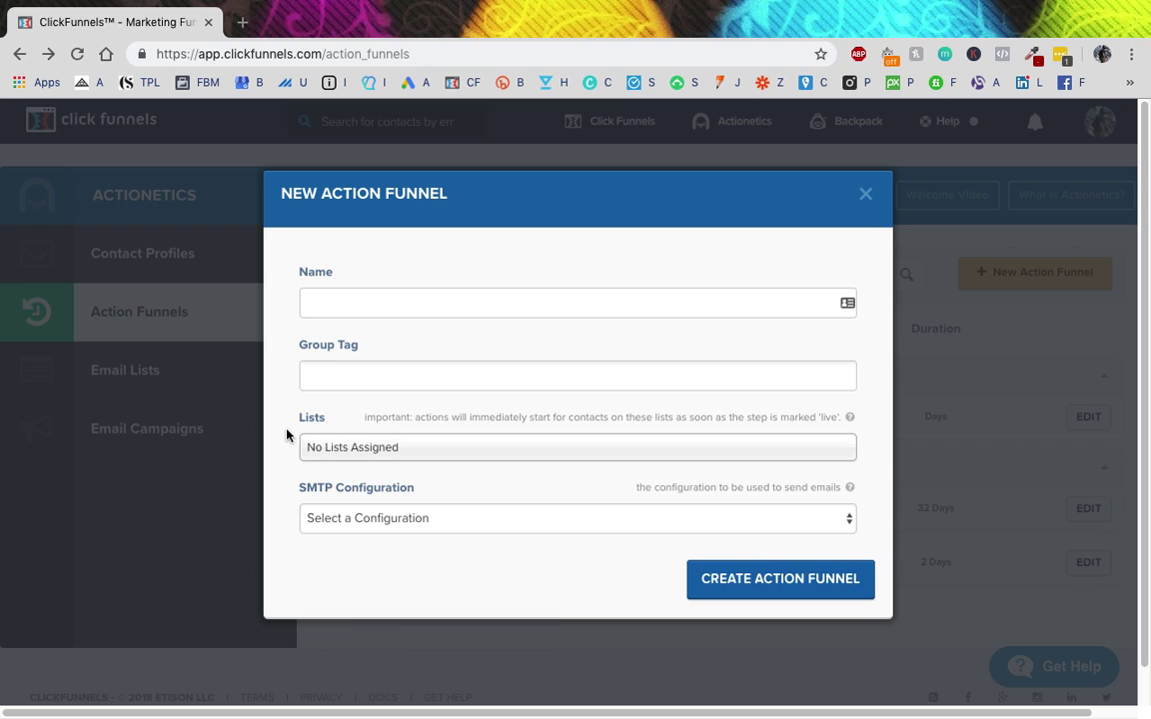
click(865, 193)
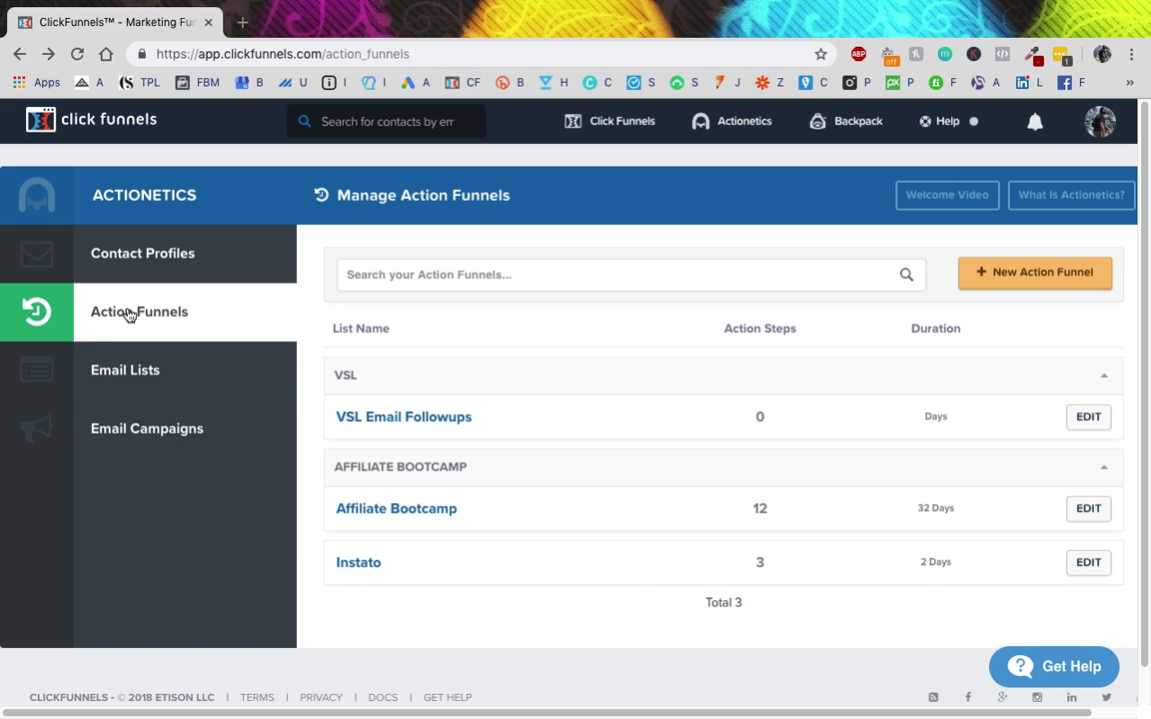
- Open the ABC Mk. II - Free Training funnel and load its Best Offer control page in the page editor
click(1099, 122)
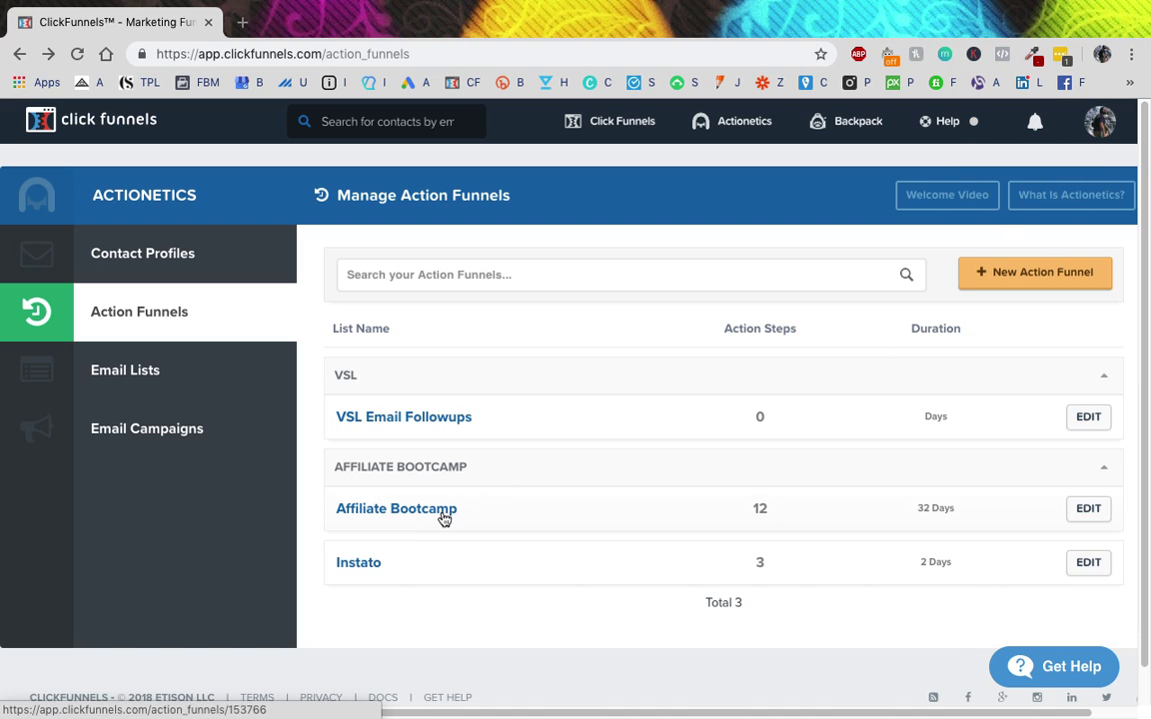
mouse_move(630, 124)
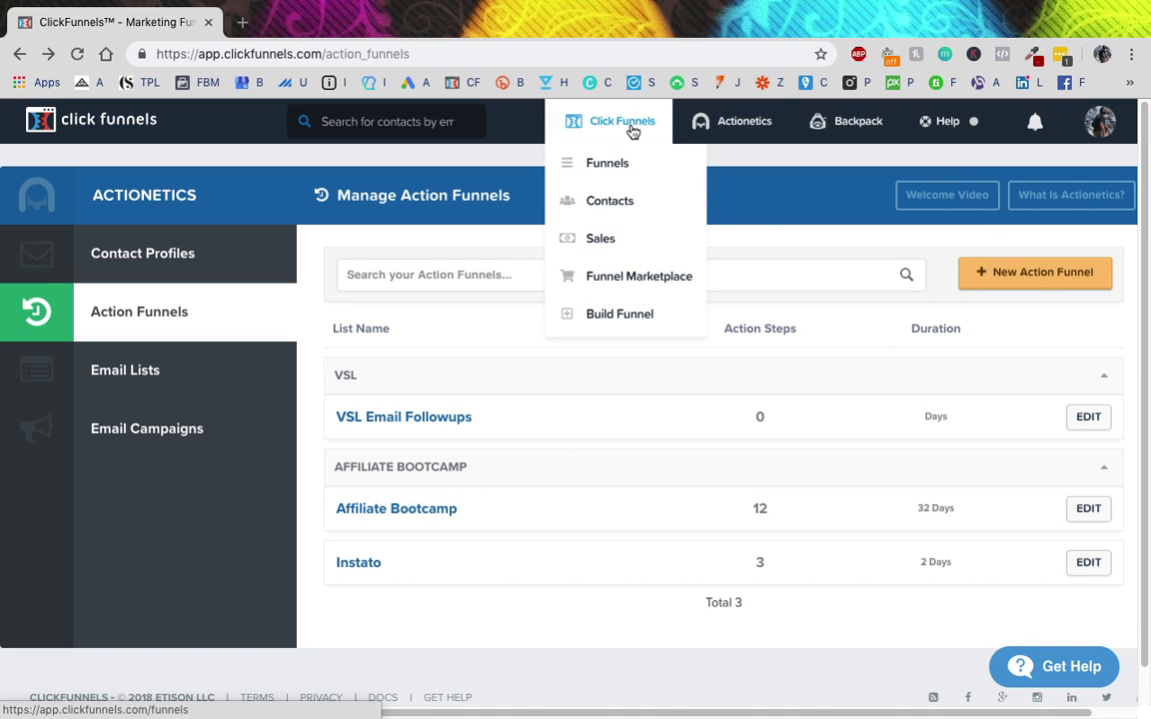
click(610, 165)
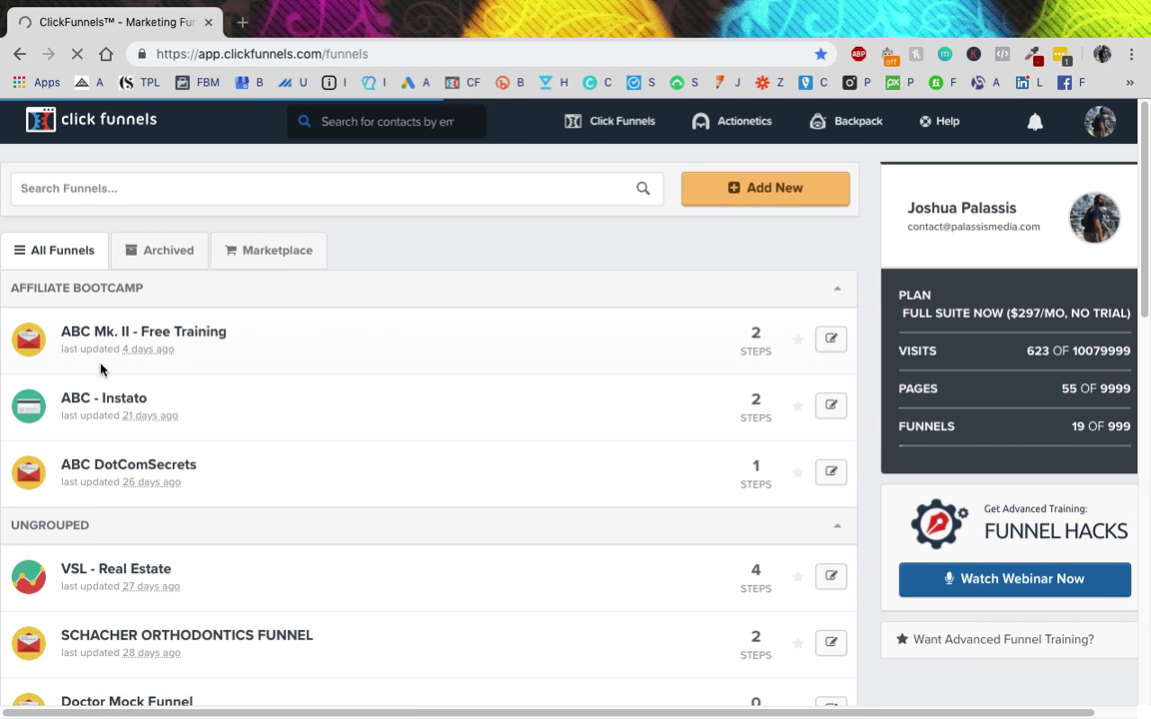
click(140, 332)
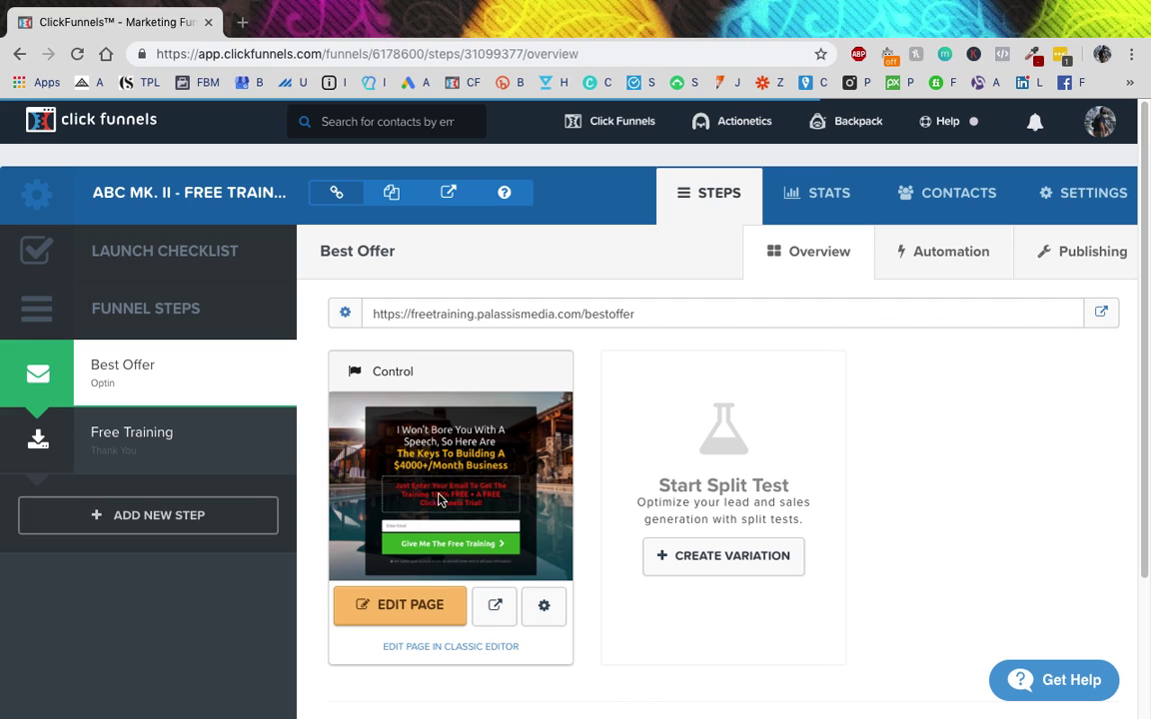
click(397, 609)
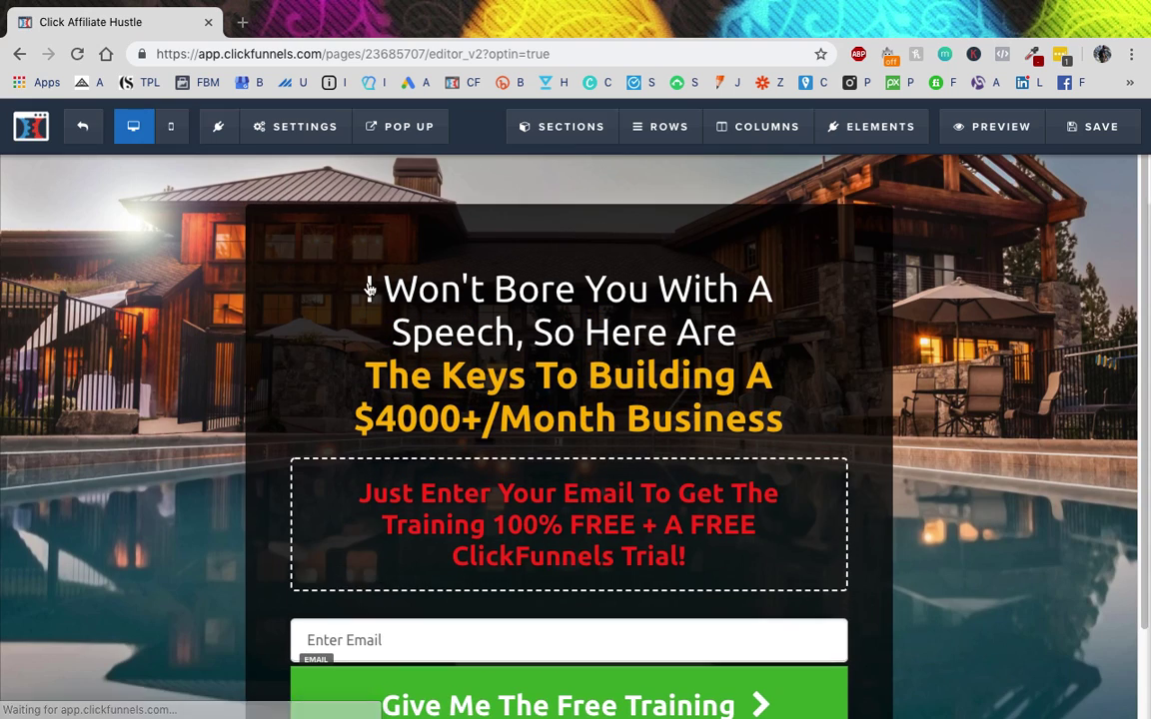
- Open the opt-in page's email integration settings, review the Integration, Action and List To Add fields, and close them without selecting anything
scroll(239, 265, down, 2)
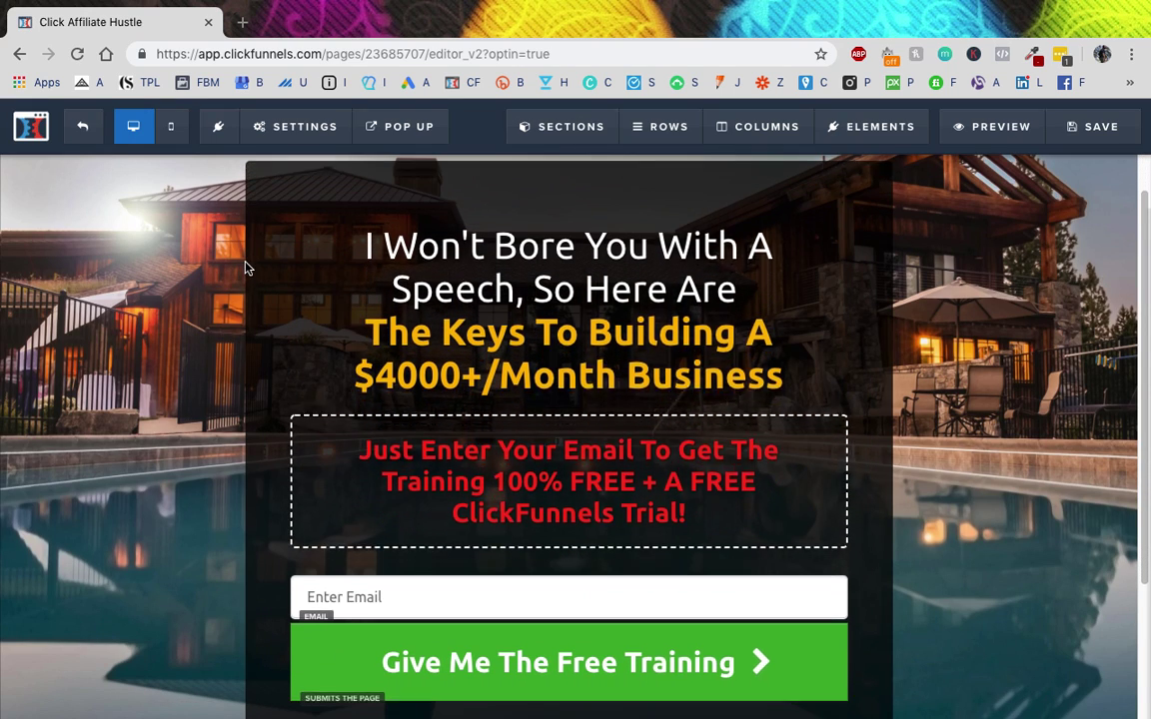
mouse_move(285, 120)
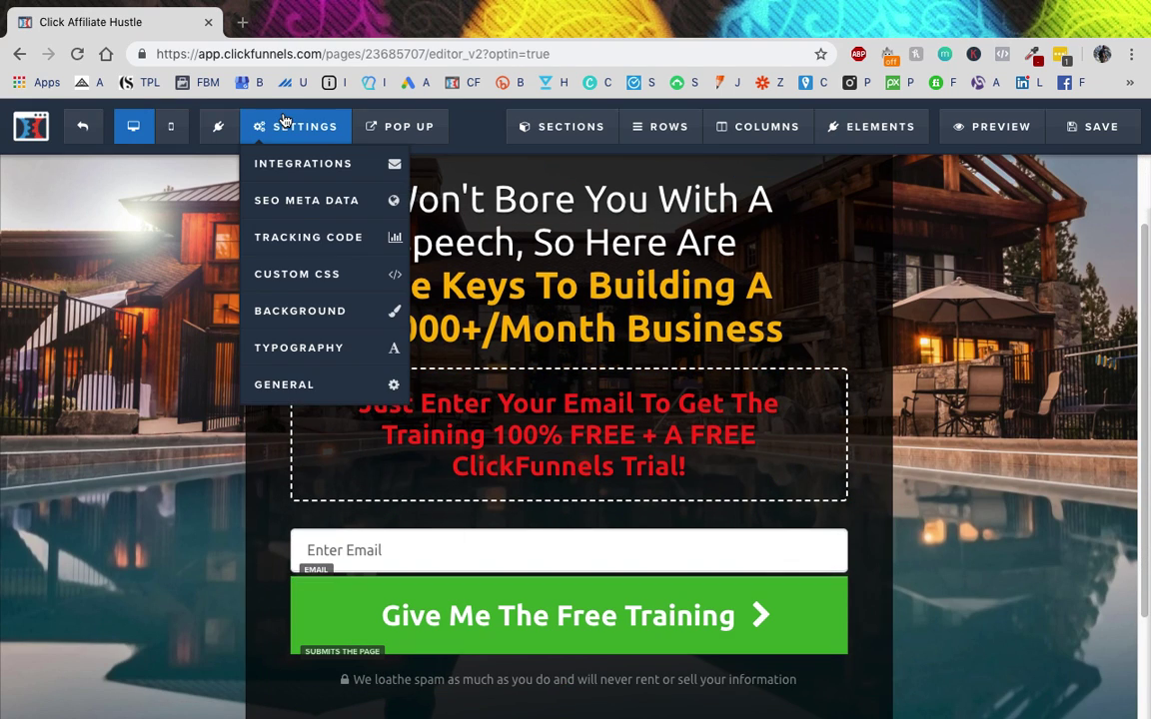
click(293, 173)
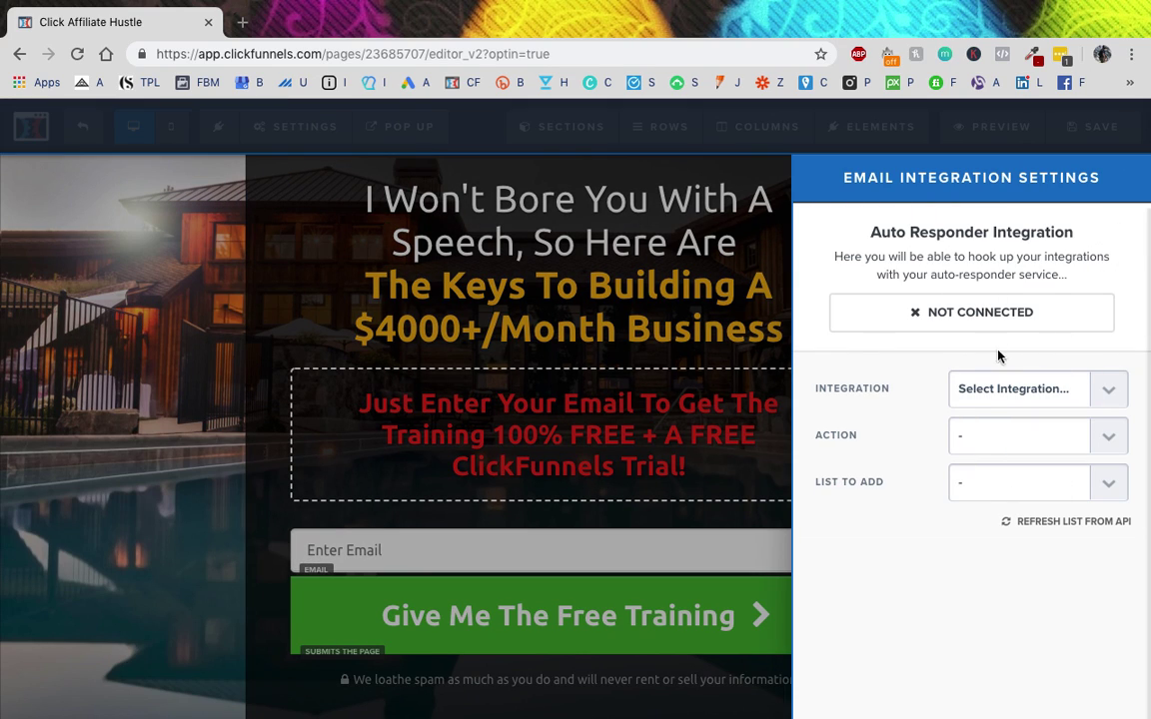
click(1009, 386)
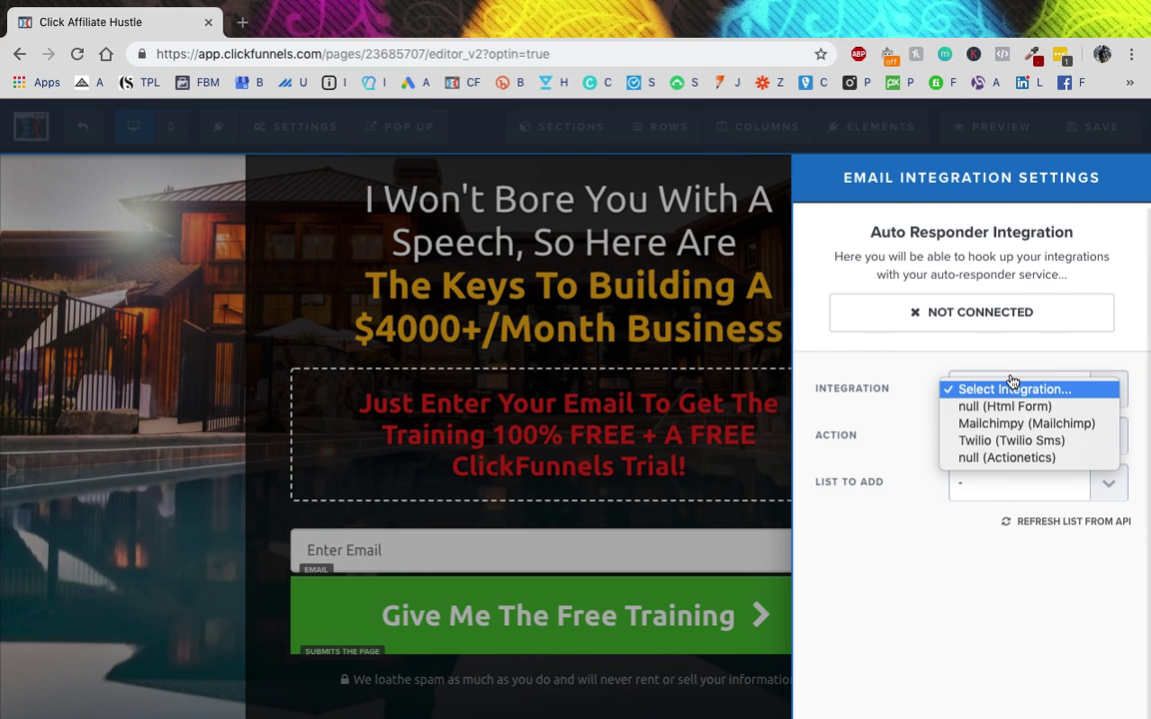
click(879, 411)
click(1015, 438)
click(921, 459)
click(1005, 489)
click(921, 576)
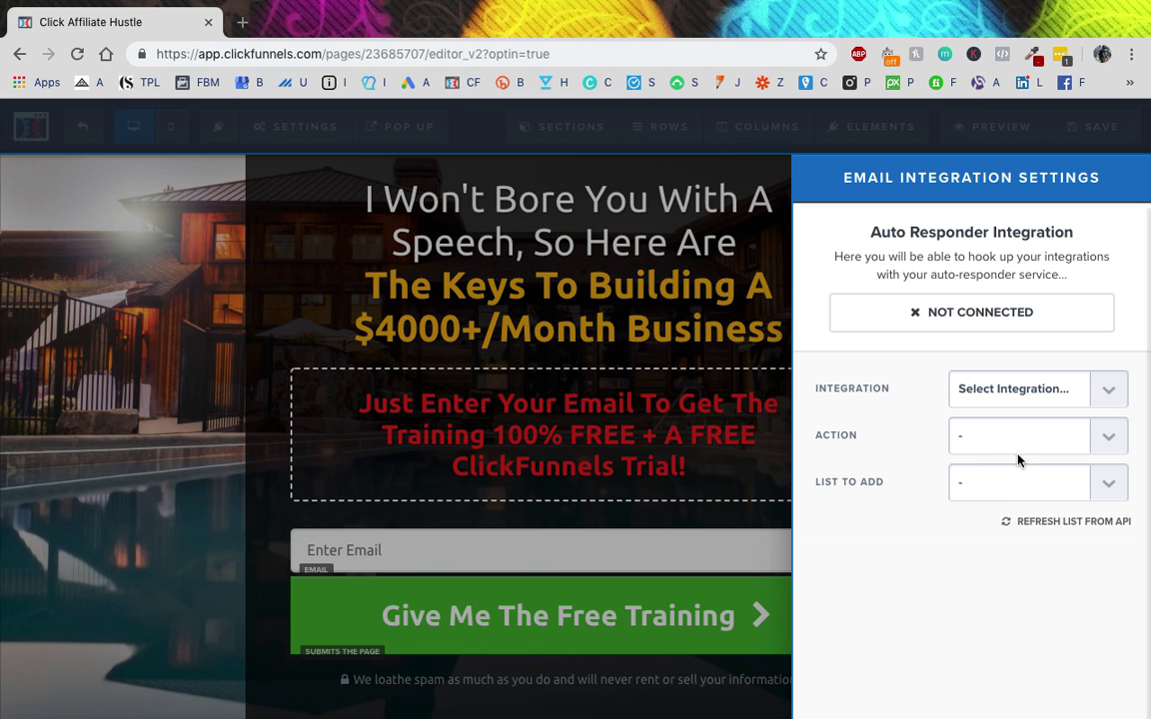
click(168, 373)
mouse_move(262, 122)
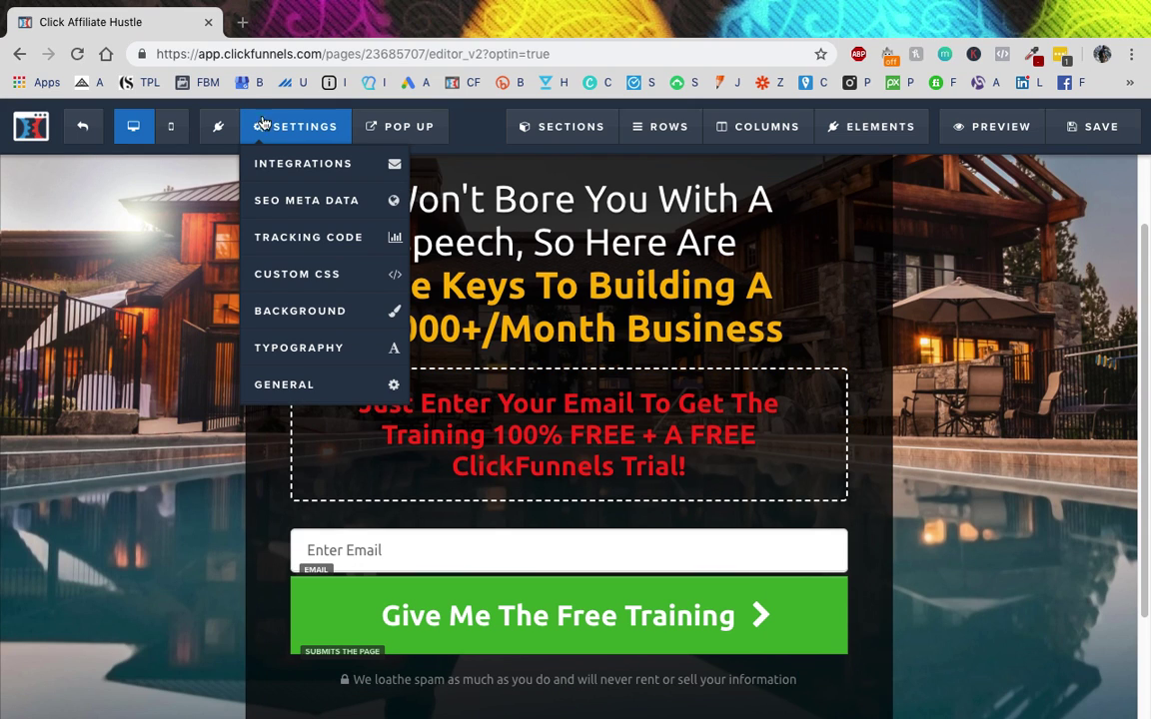
- Leave the page editor and view the automation events triggered by the Best Offer step
click(83, 126)
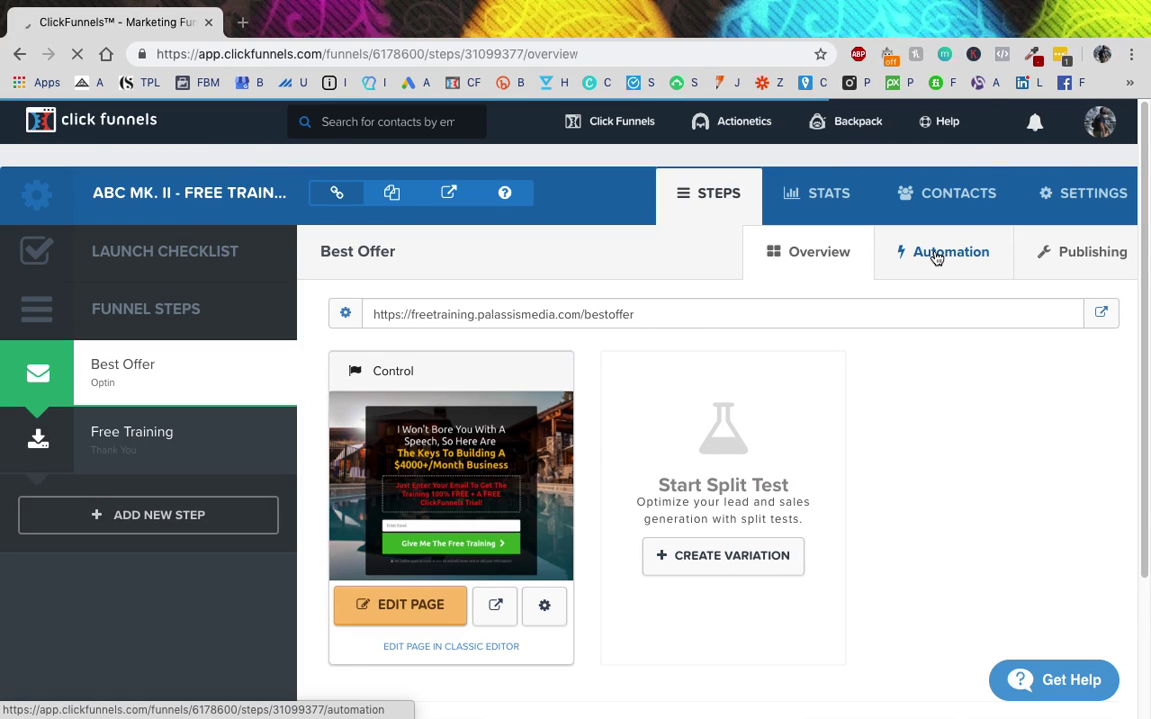
click(936, 258)
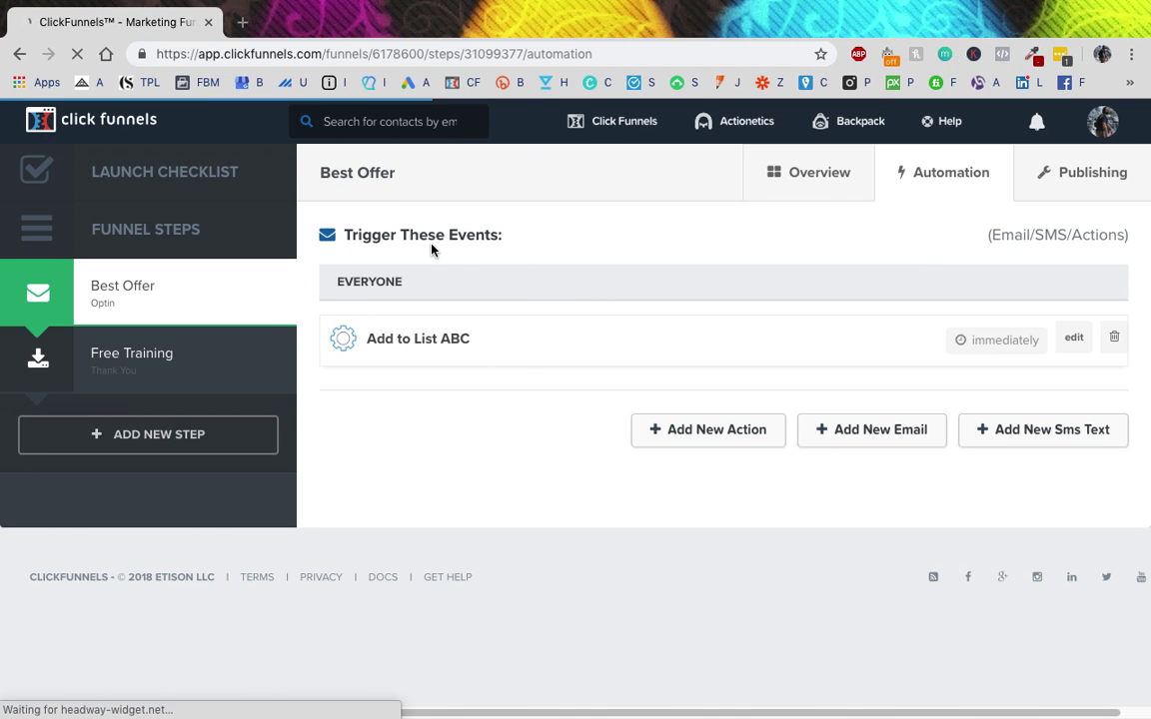
drag(357, 233, 418, 234)
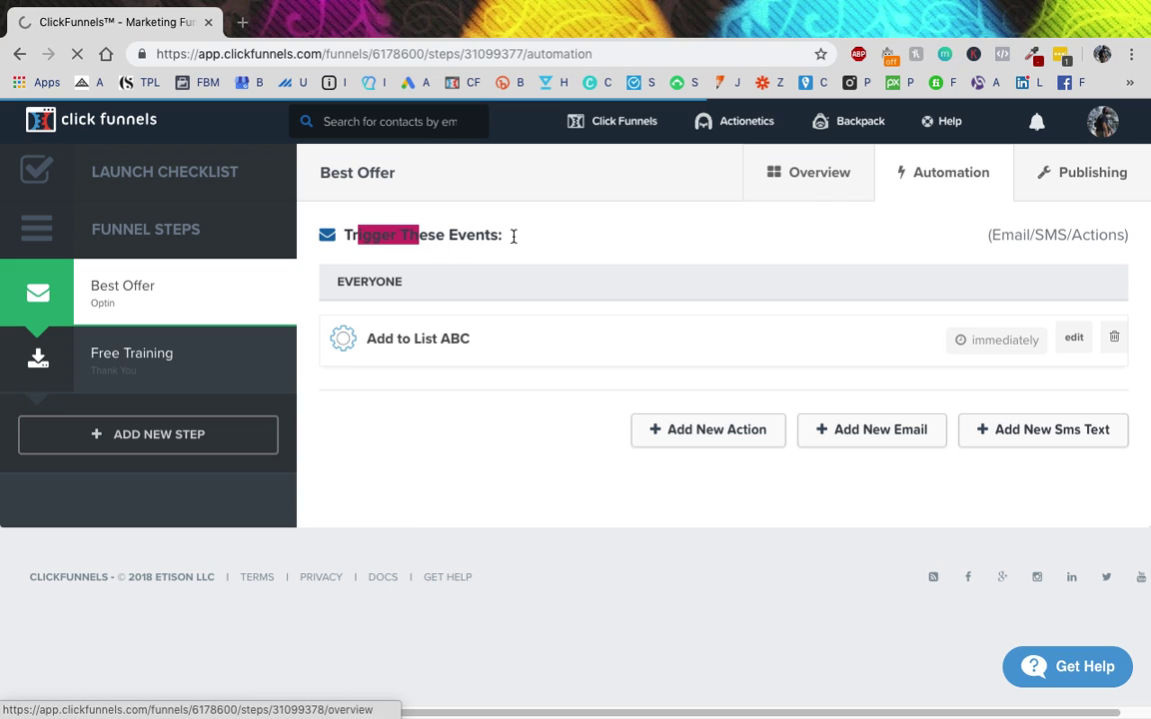
click(513, 236)
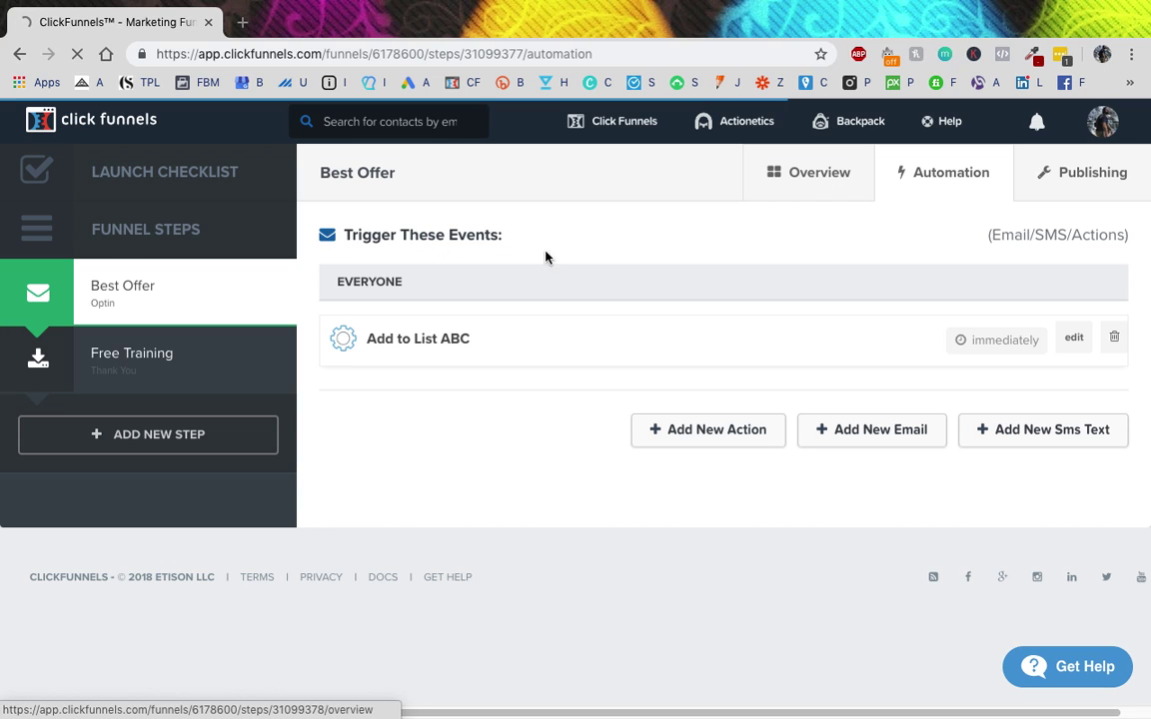
- View the settings for creating a new automation email and close the form without creating one
click(868, 440)
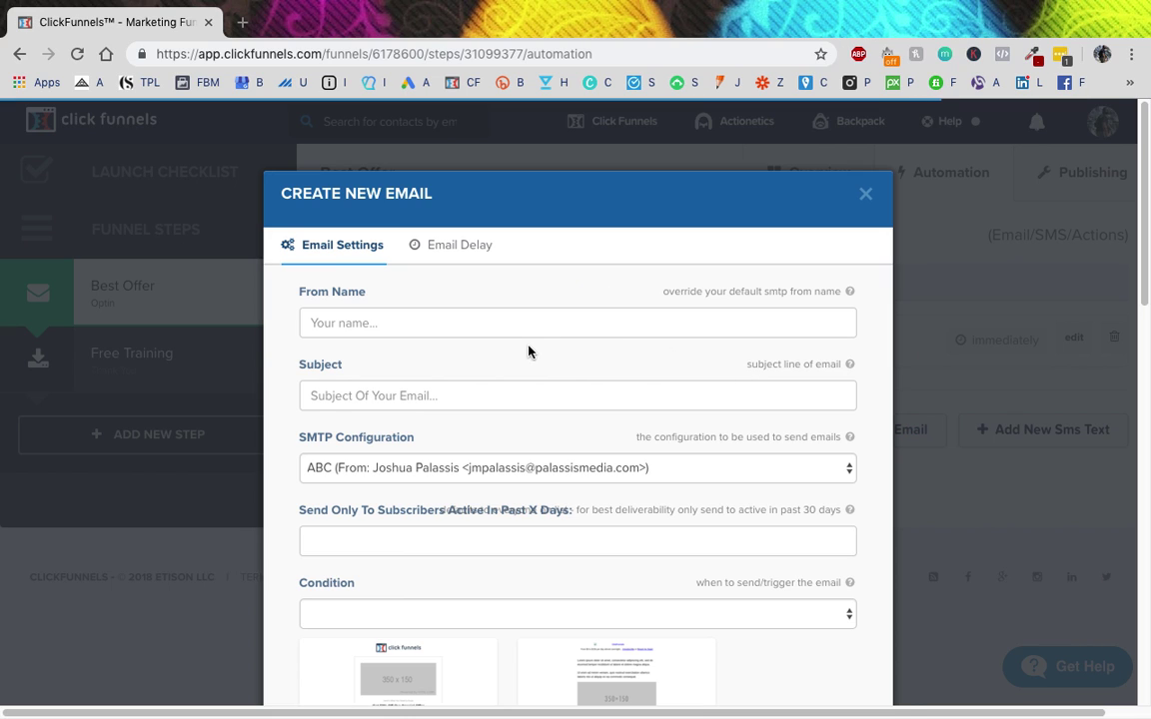
scroll(505, 349, right, 2)
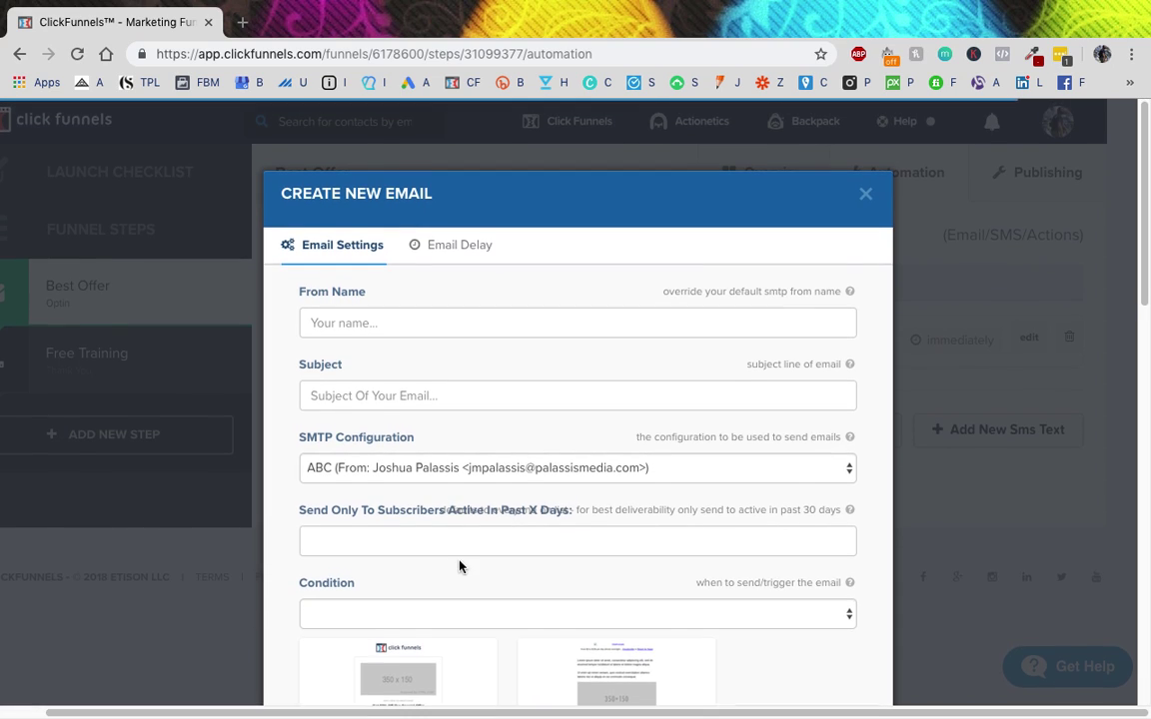
click(865, 195)
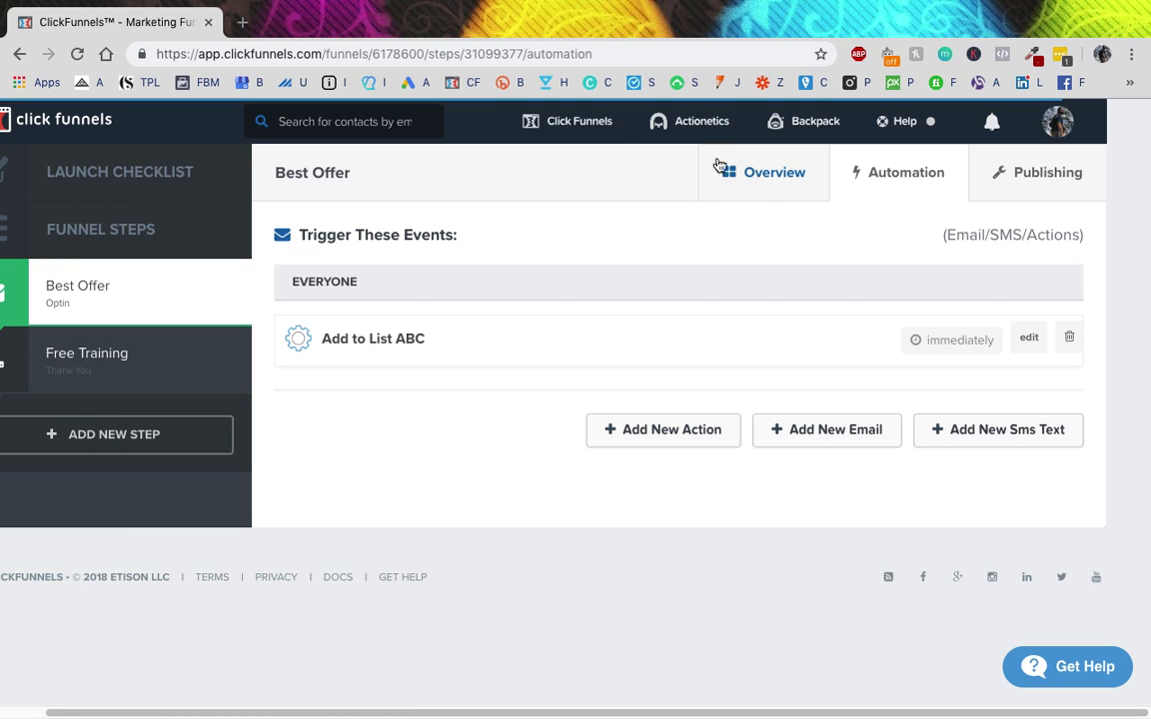
- Start a new funnel action for the Best Offer step with the condition everyone and the name Add to List ABC
mouse_move(705, 133)
click(688, 437)
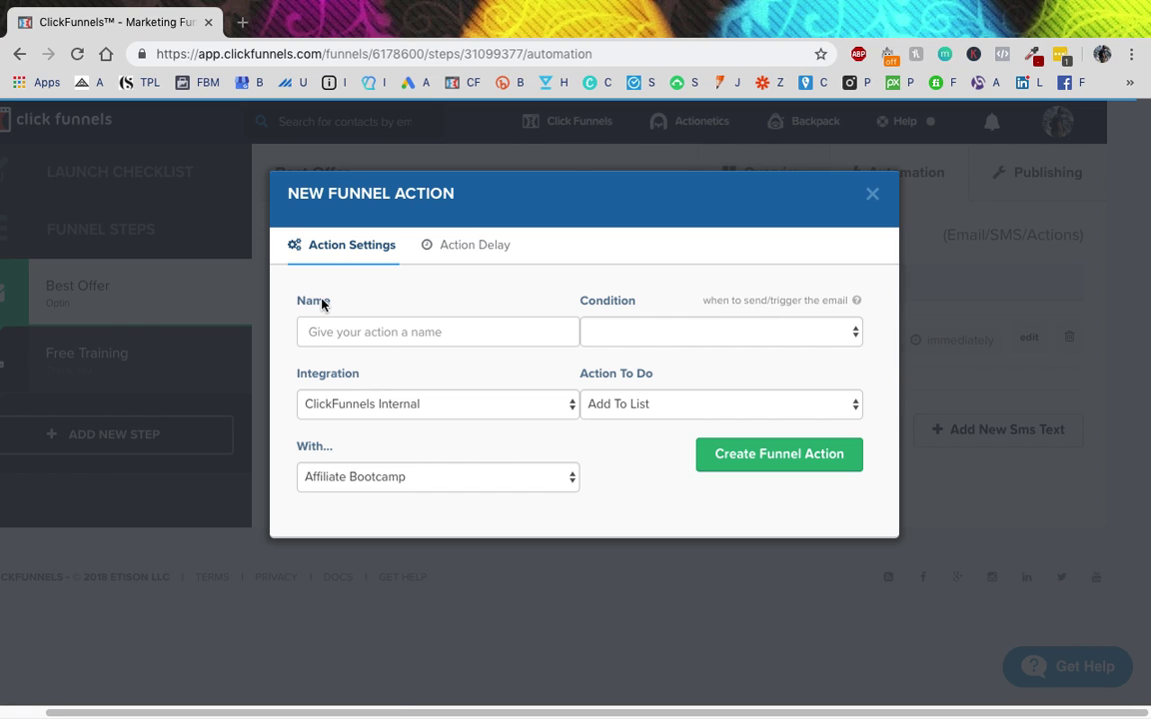
click(353, 333)
click(683, 331)
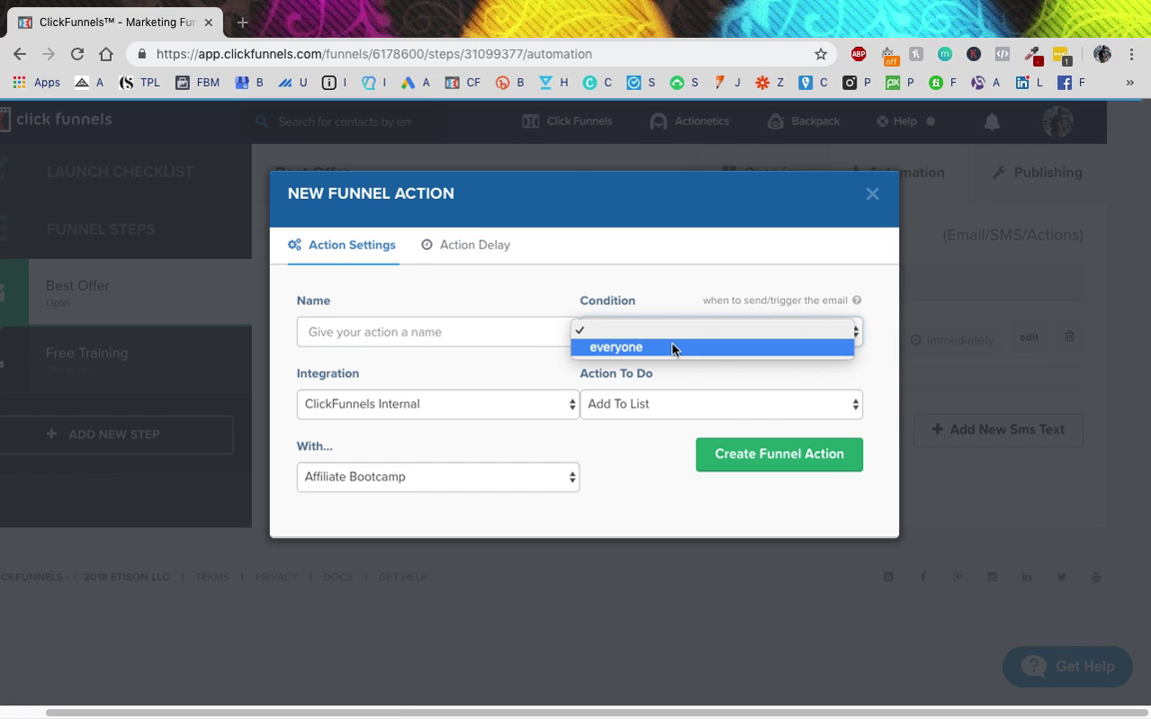
click(675, 347)
click(377, 335)
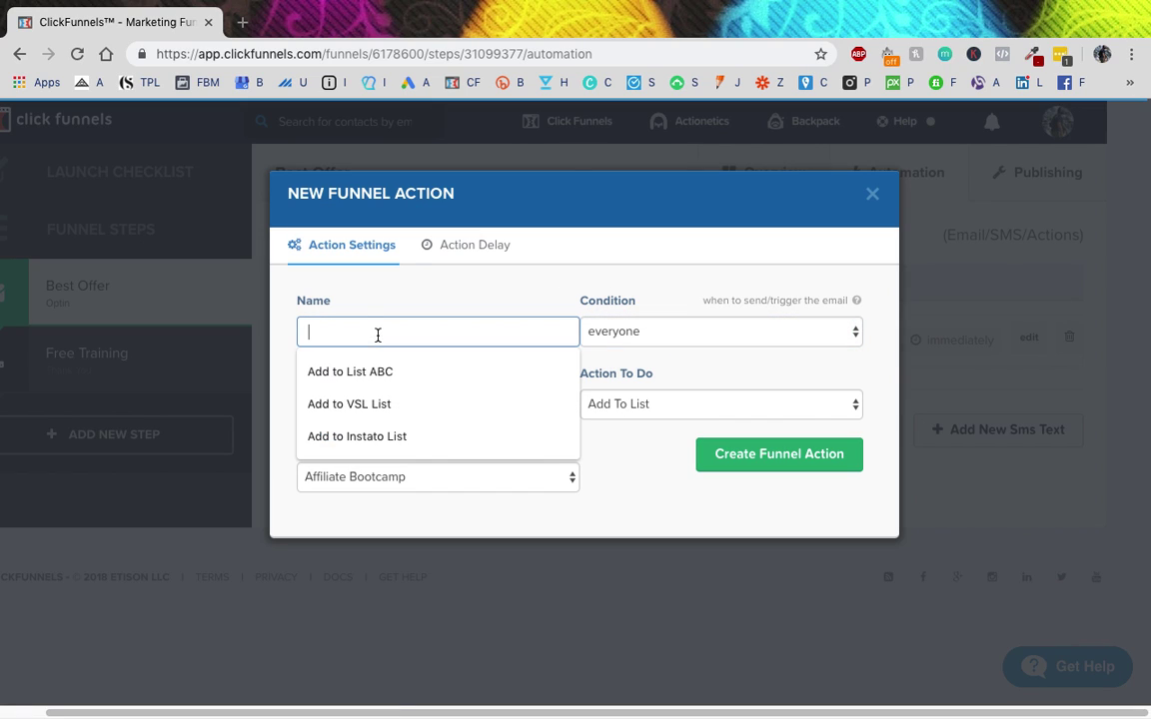
click(379, 374)
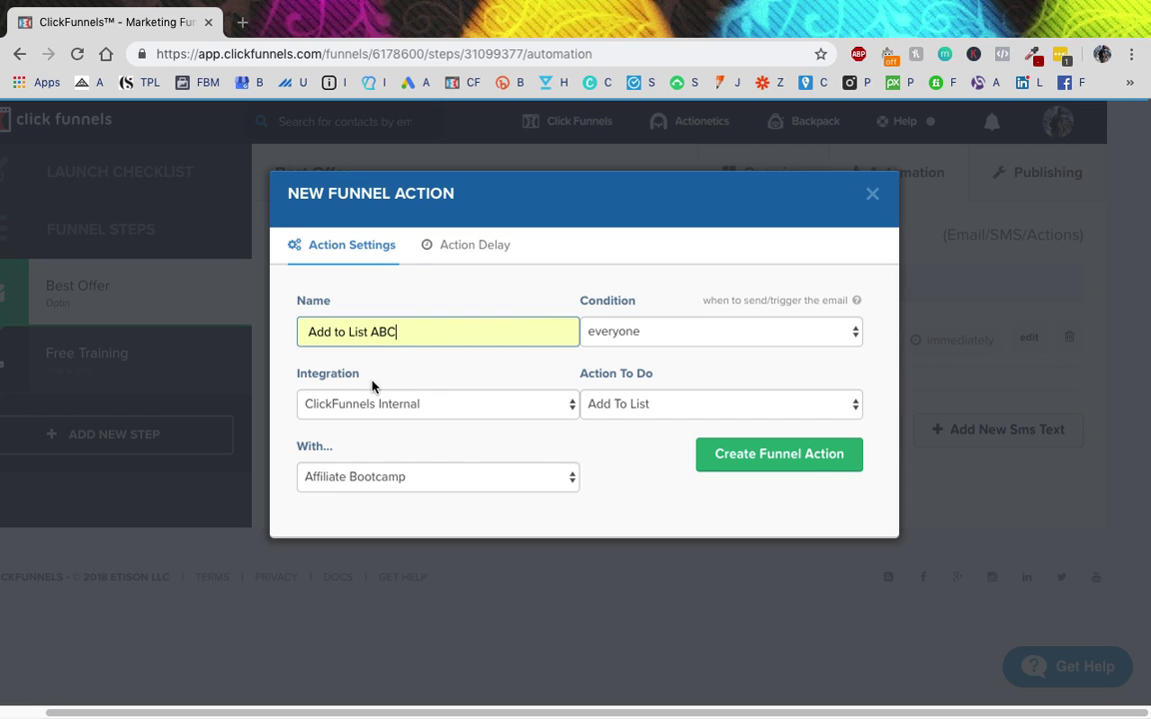
- Review the new action's Integration, Action To Do and With options, and close the form without creating the action
click(372, 414)
click(470, 410)
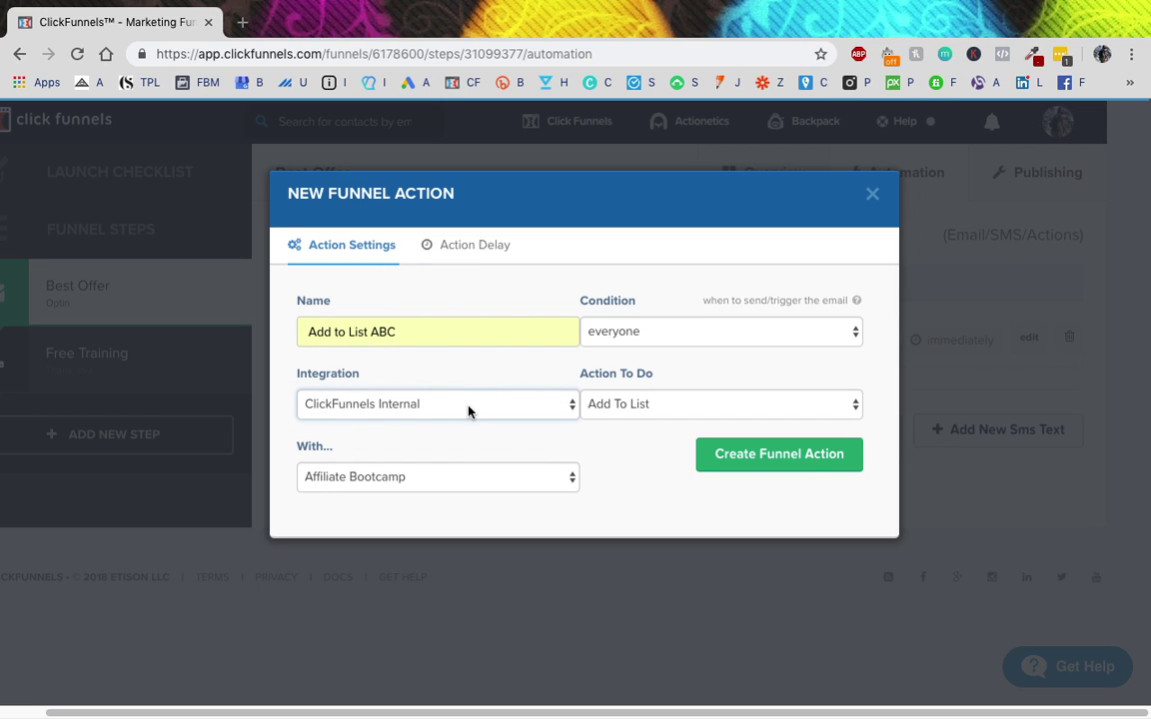
click(618, 407)
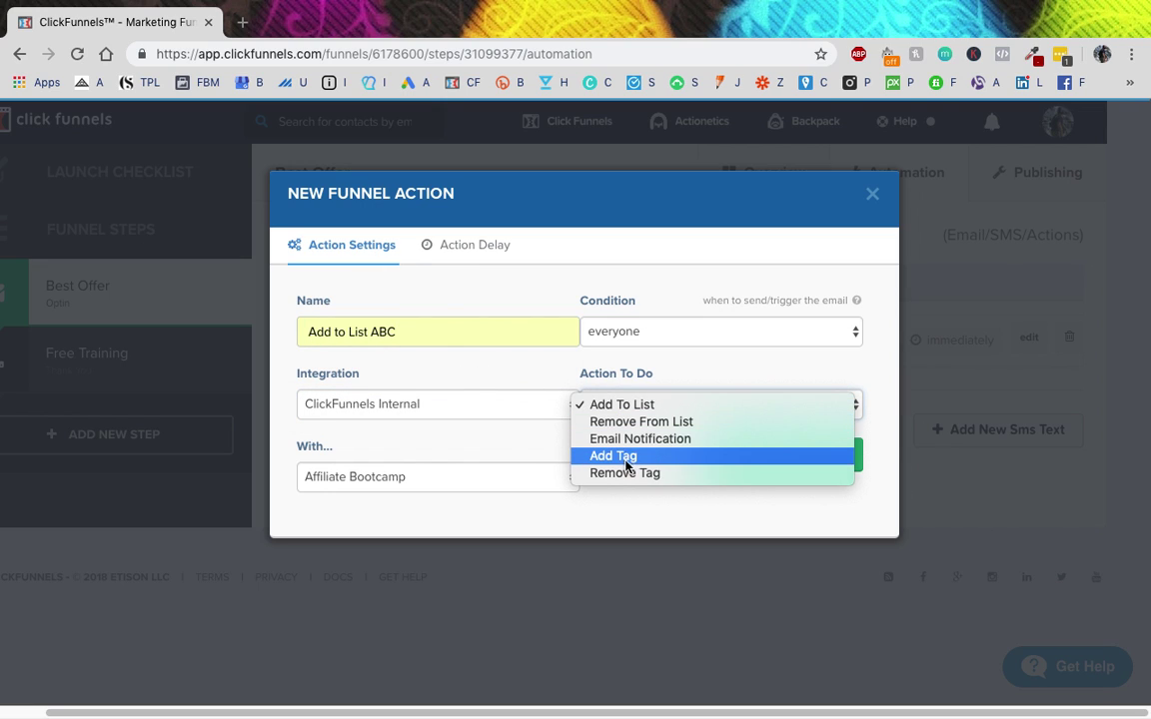
click(629, 406)
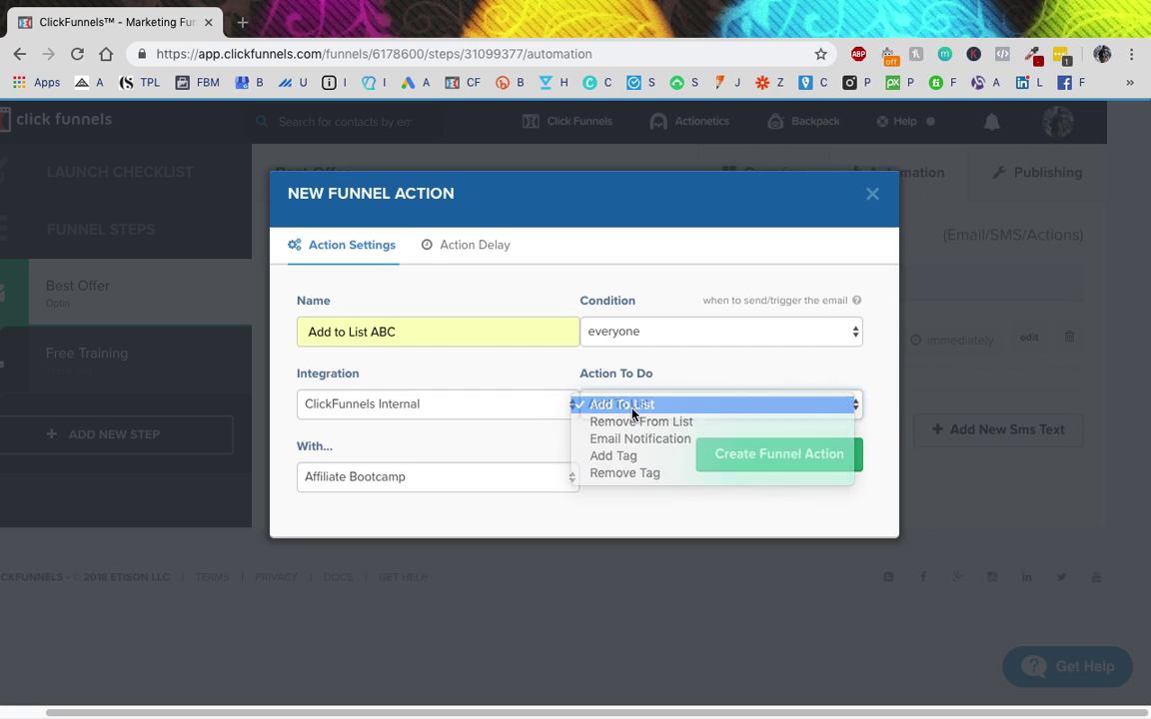
click(385, 478)
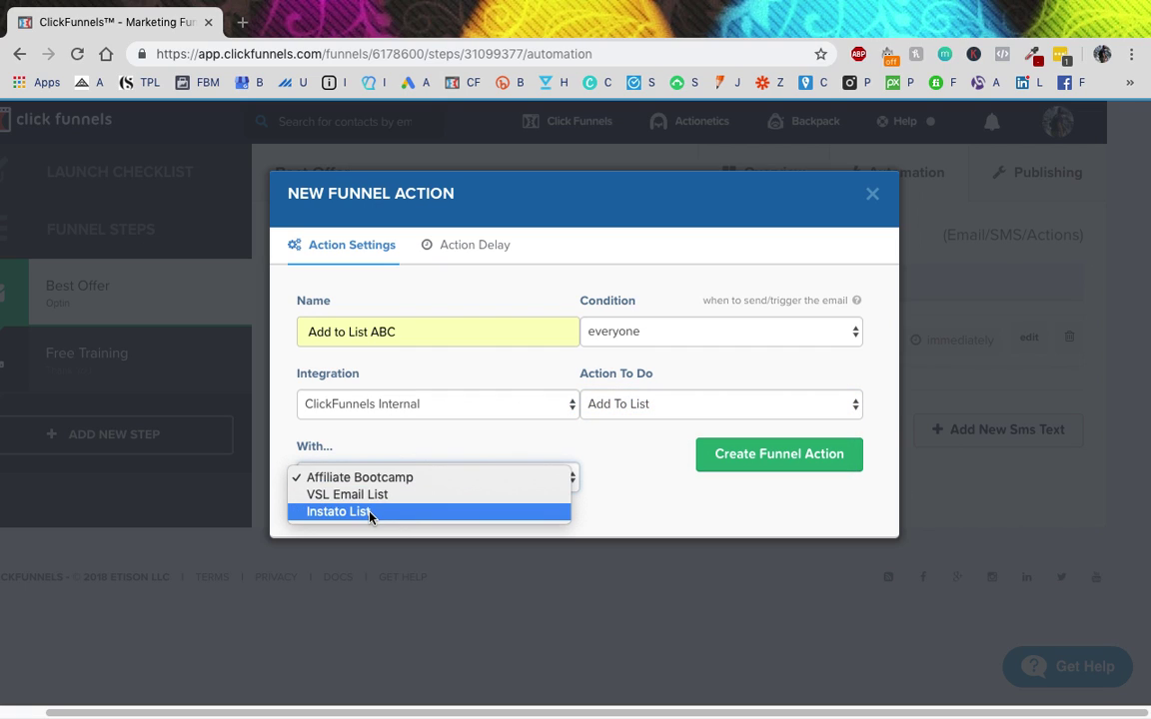
click(391, 443)
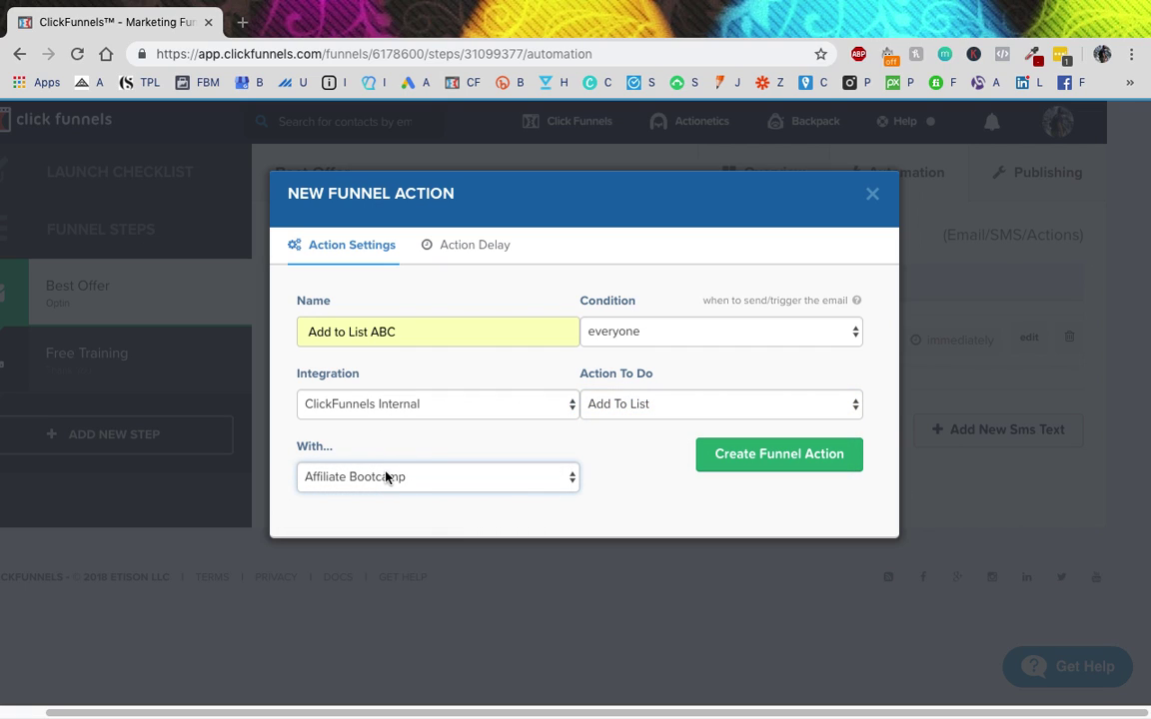
click(872, 194)
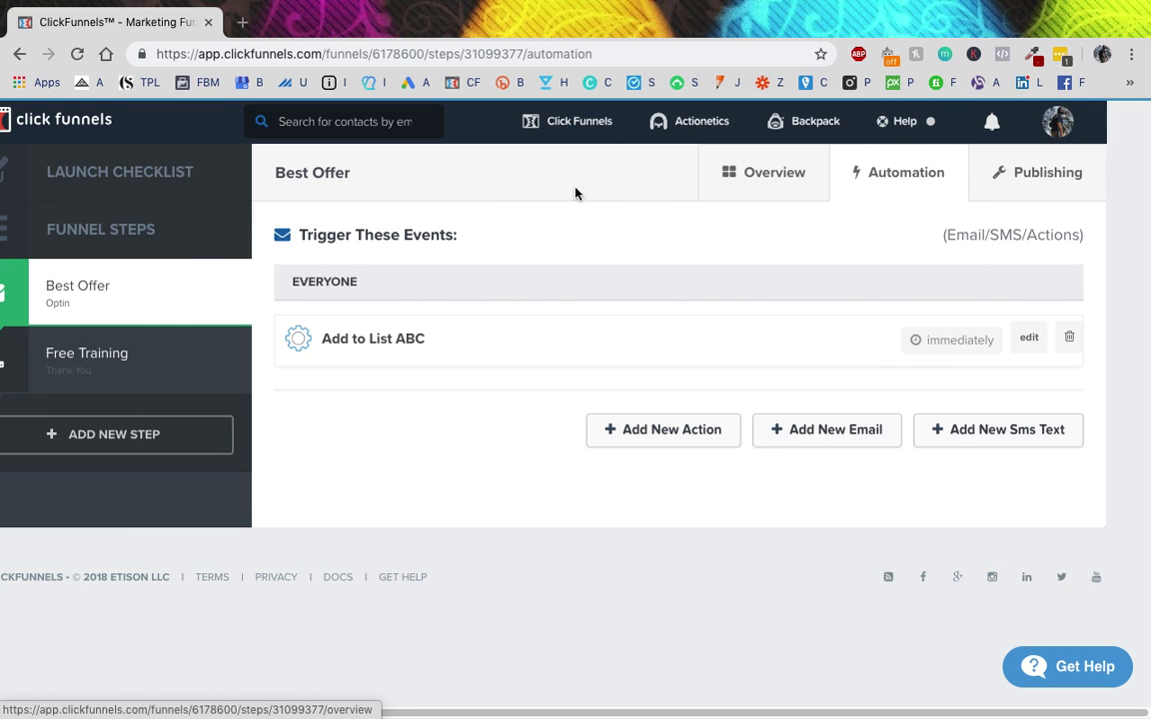
- View the ABC Mk. II - Free Training funnel's settings, including its SMTP configuration, and return to the Best Offer step overview
click(747, 173)
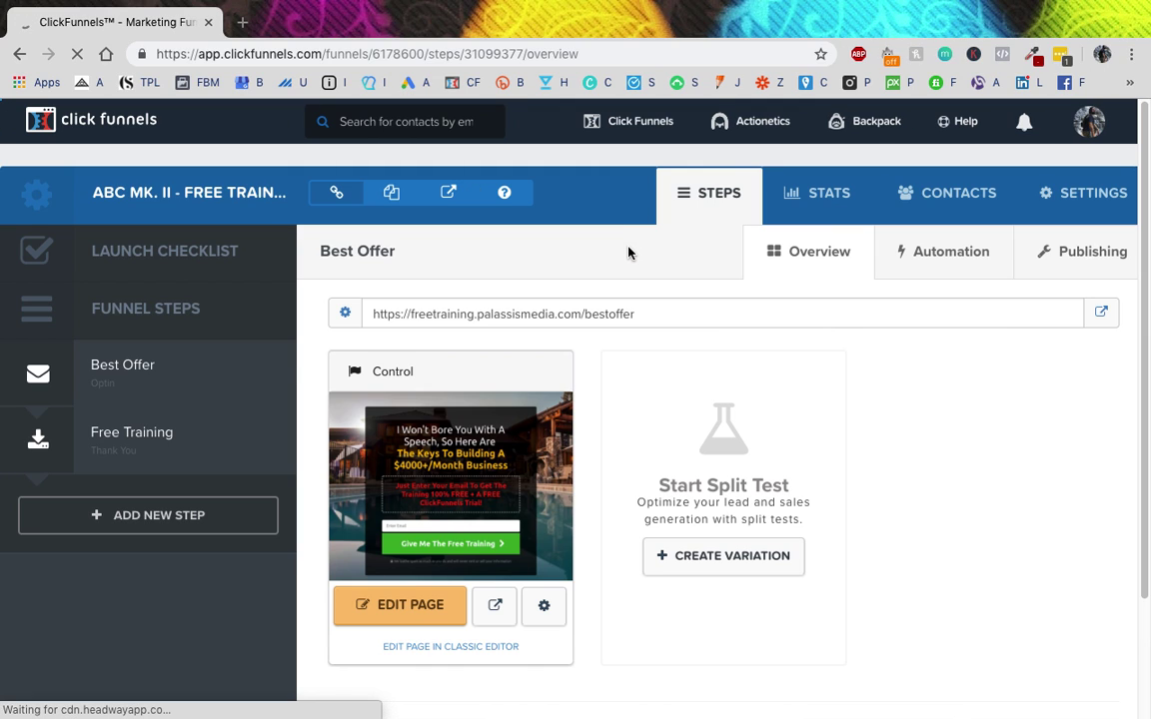
click(1079, 206)
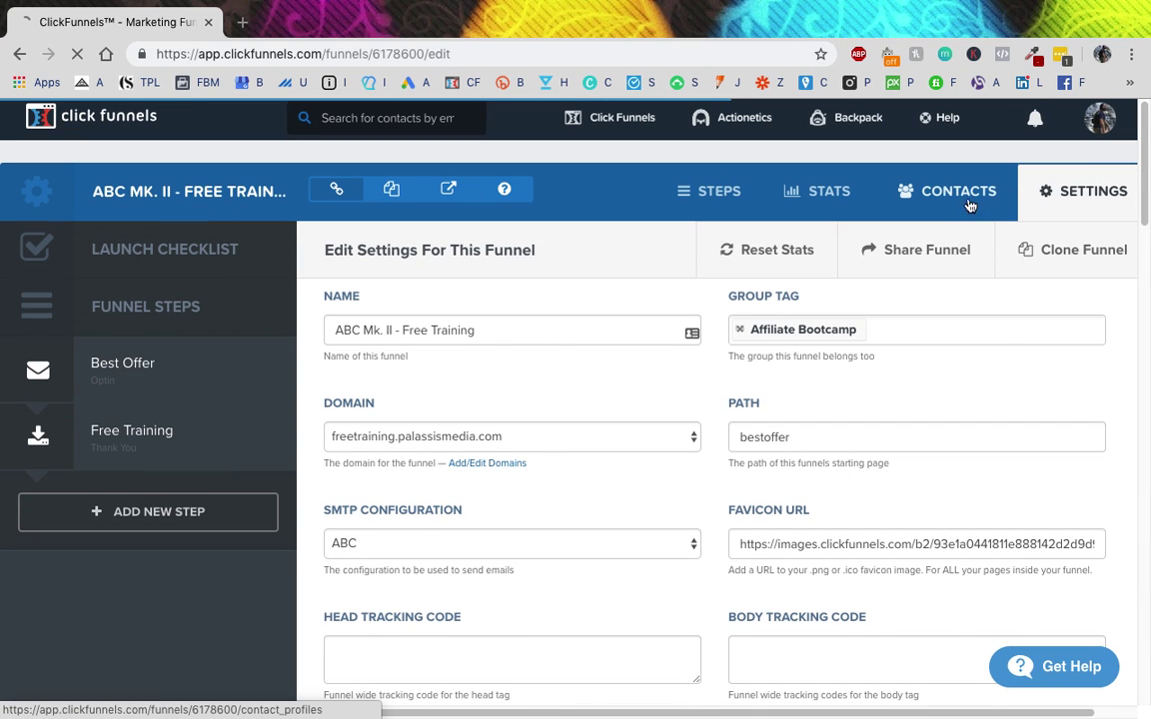
click(190, 383)
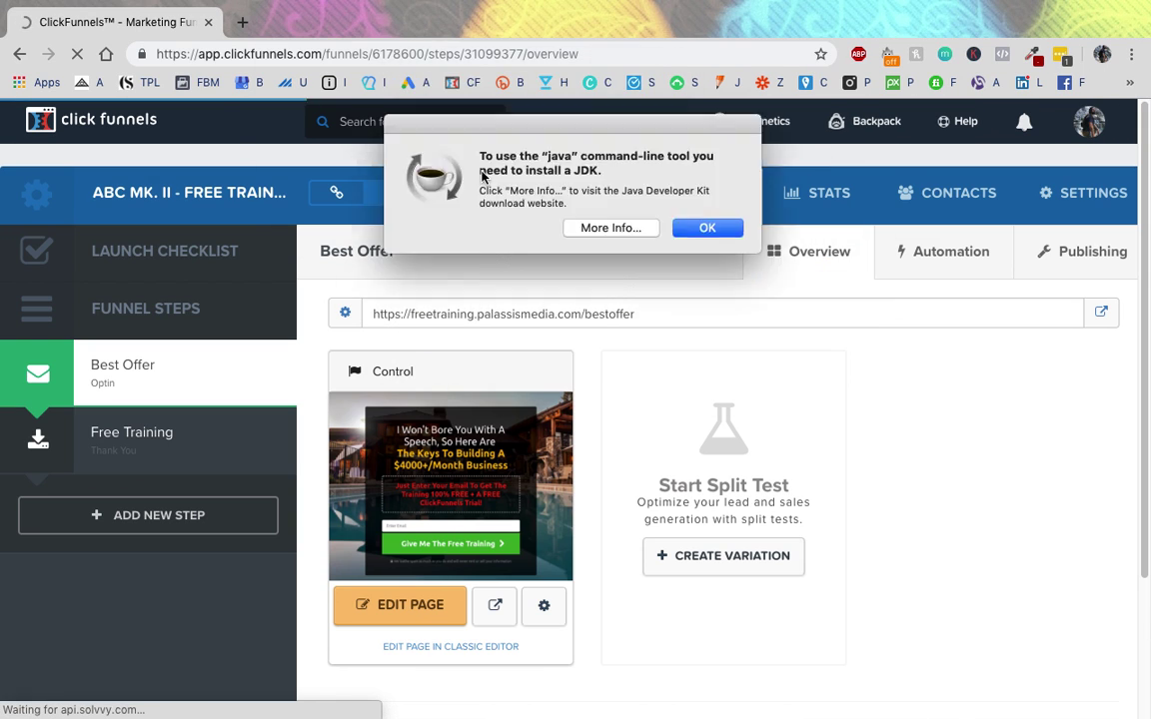
- Read the system dialog about installing a JDK, move it aside, and dismiss it
drag(432, 150, 472, 190)
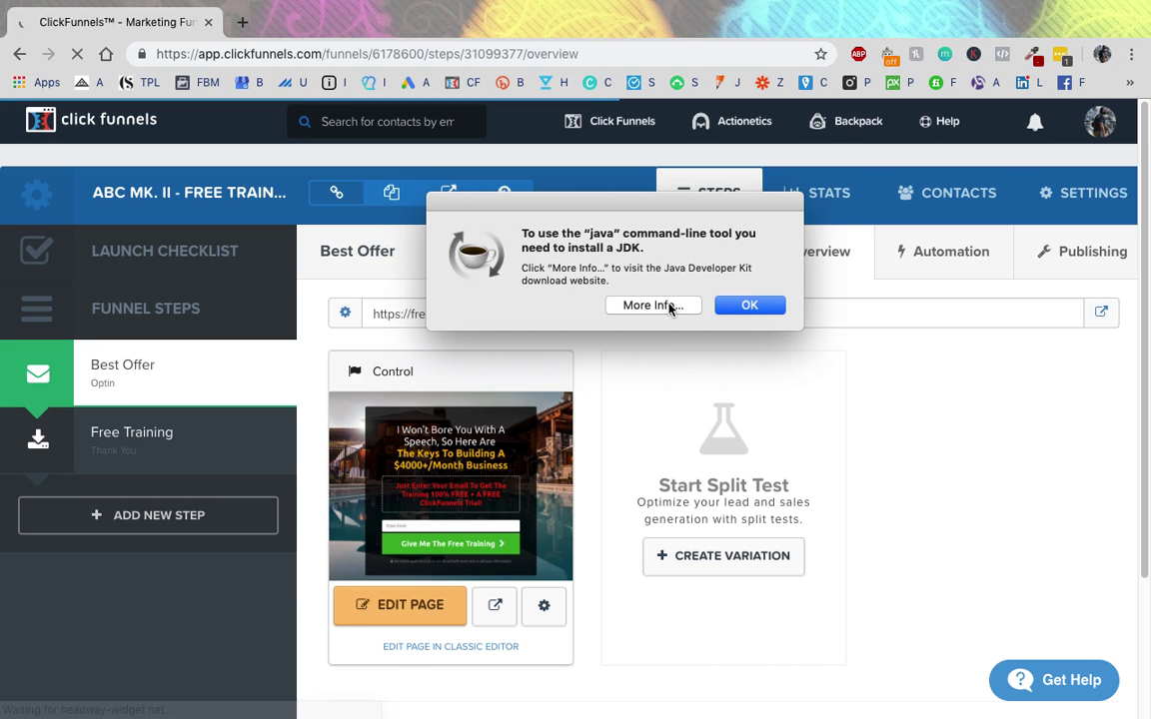
triple_click(589, 276)
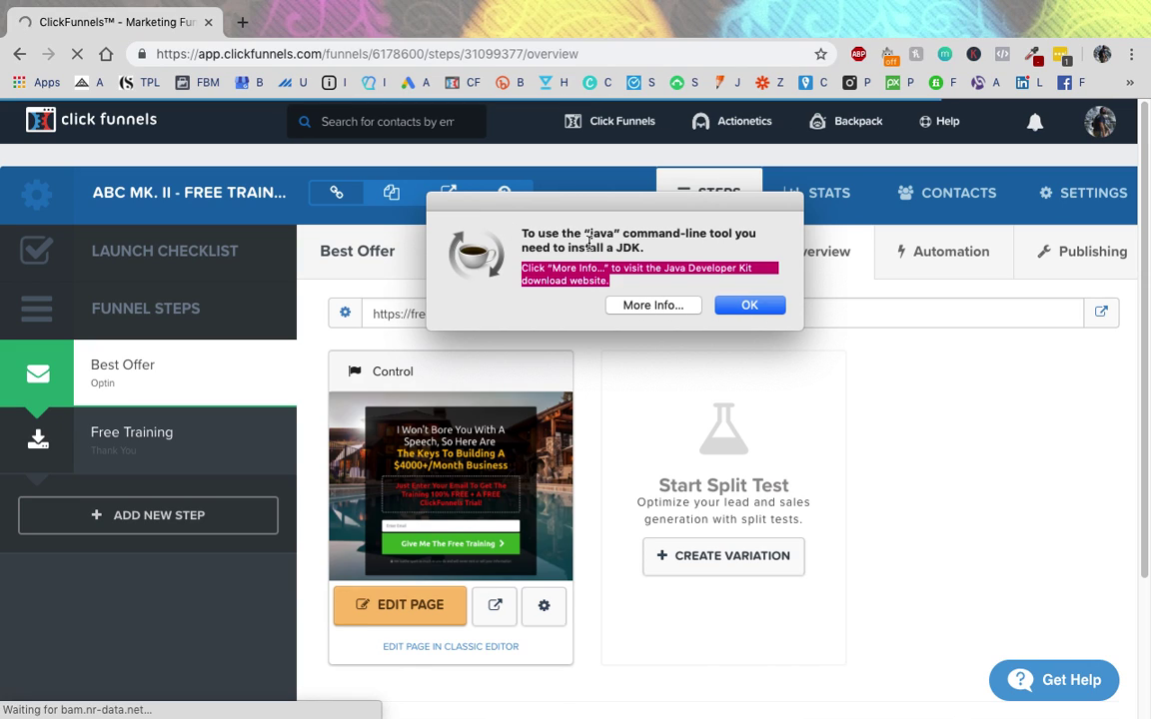
triple_click(589, 243)
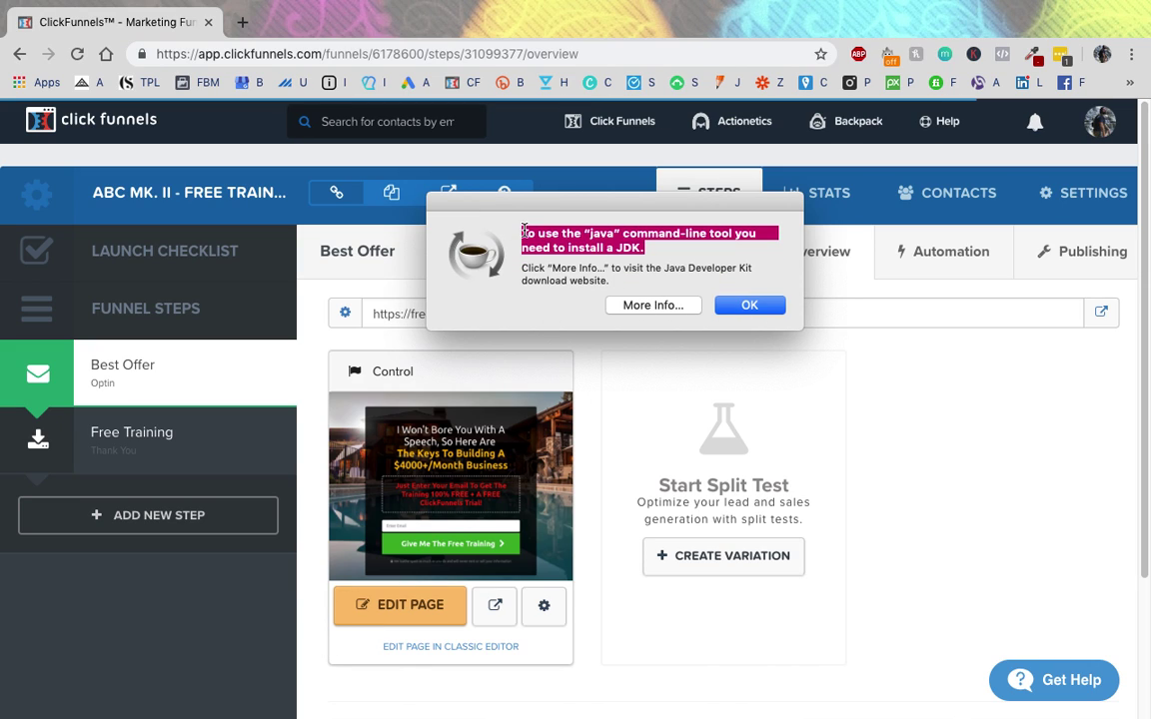
drag(537, 212, 417, 80)
drag(184, 243, 640, 149)
click(837, 249)
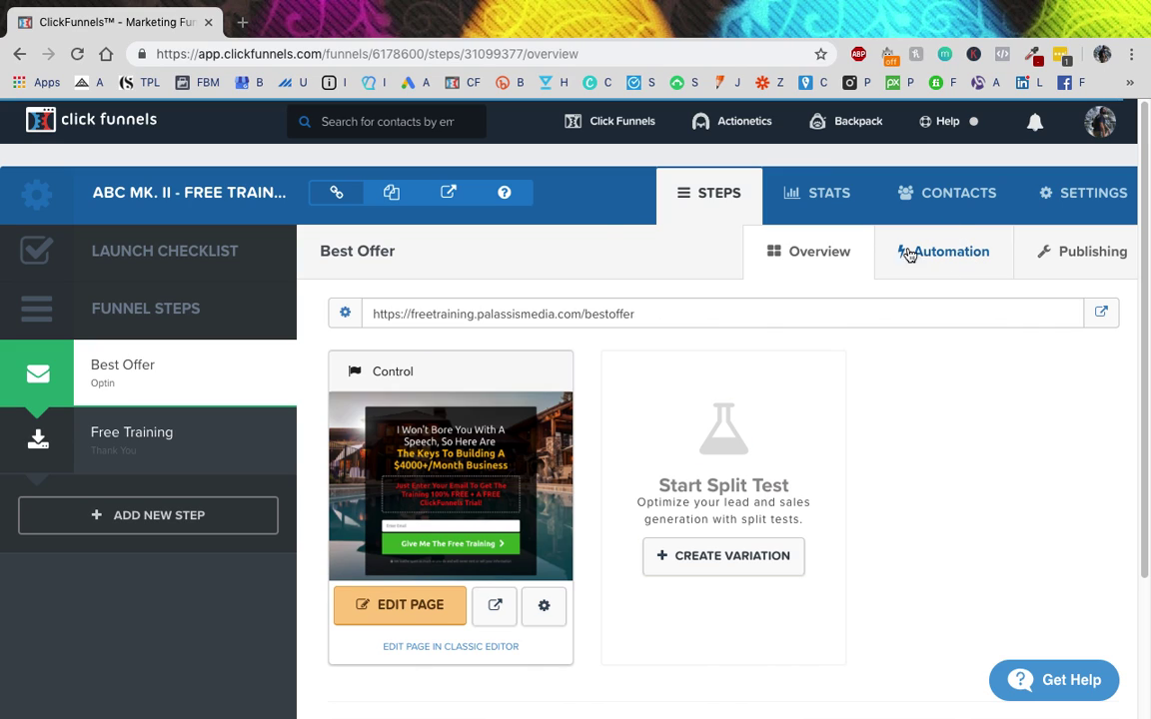
- Open the Best Offer page in the editor, examine the action set for the Give Me The Free Training button, and close its settings
click(400, 606)
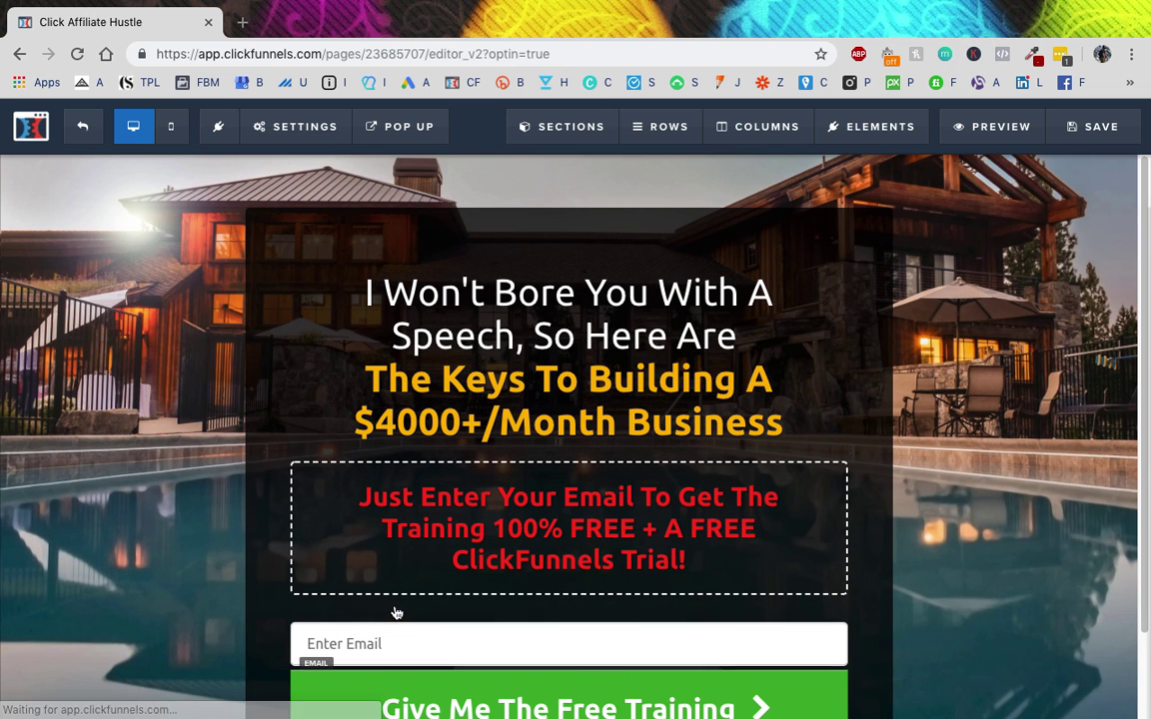
click(639, 699)
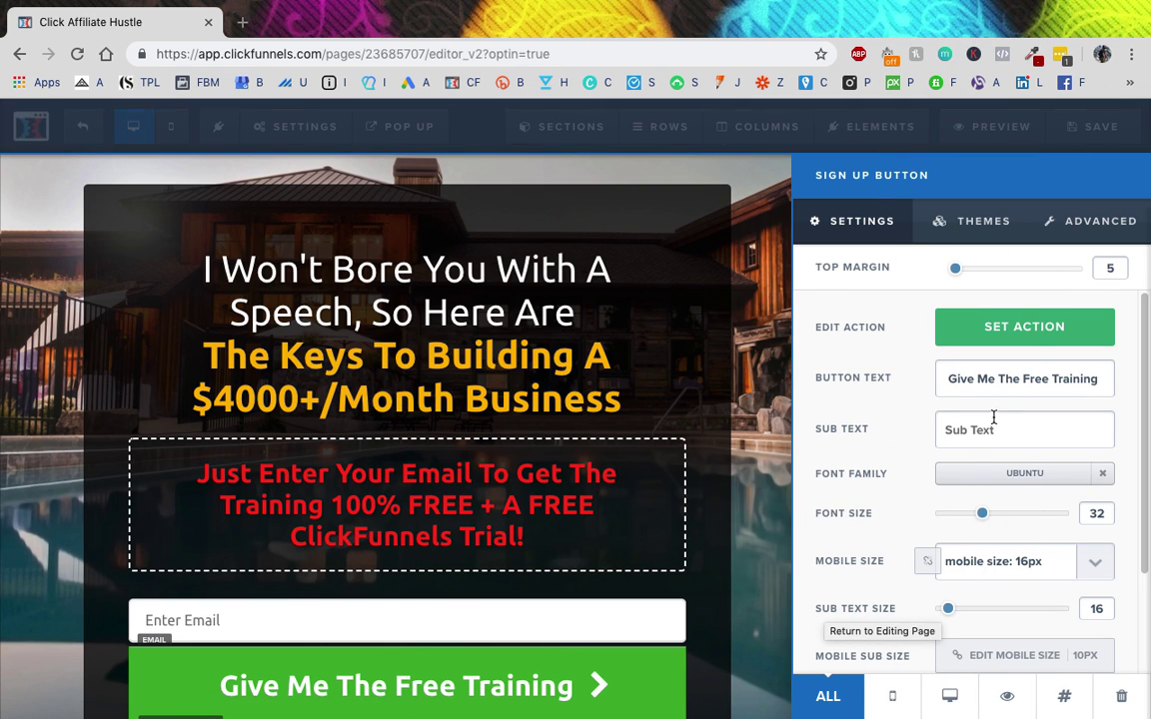
click(1022, 326)
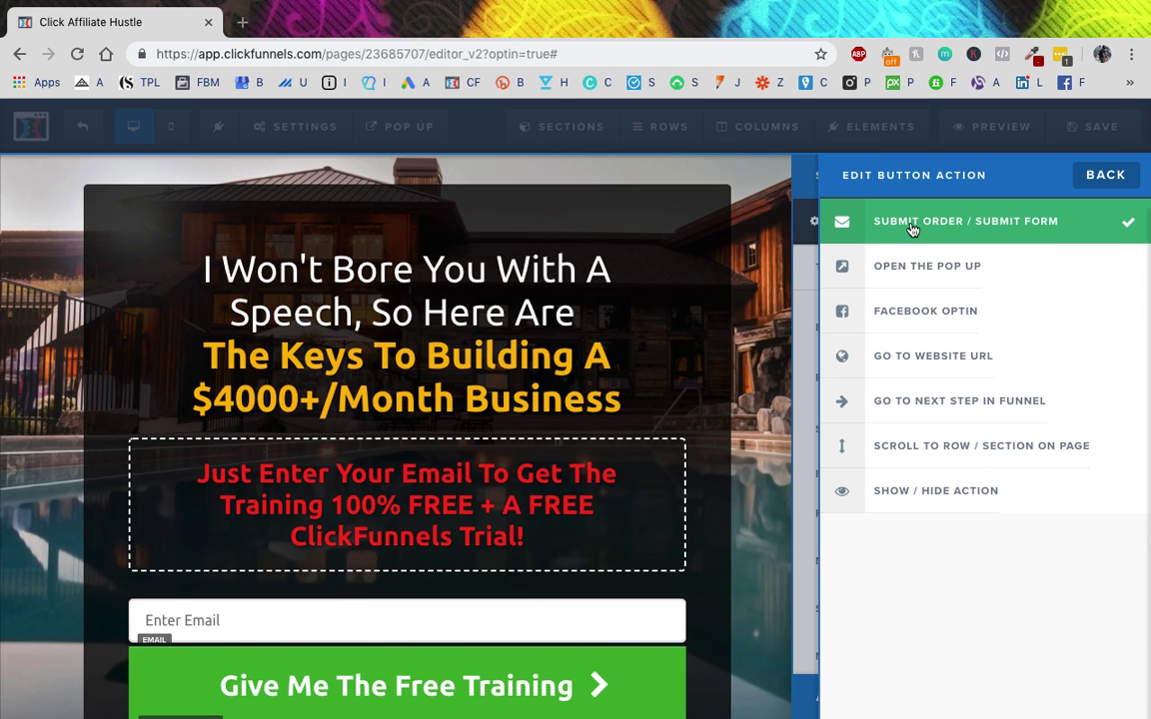
click(1088, 183)
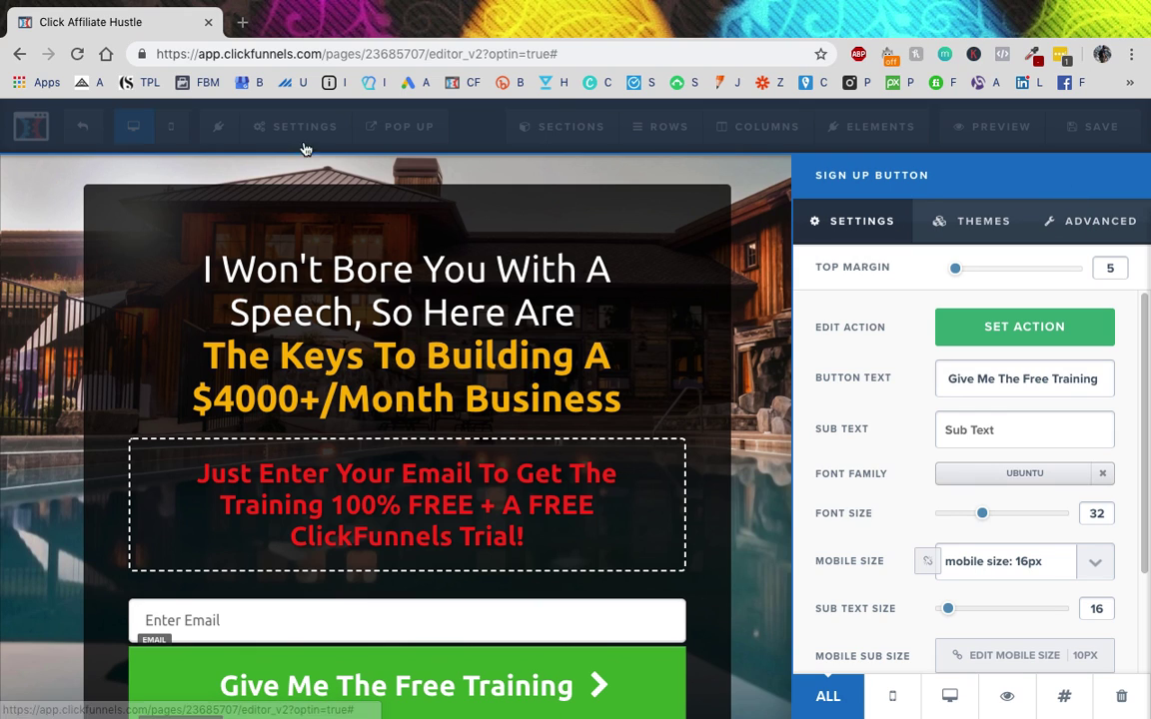
click(250, 140)
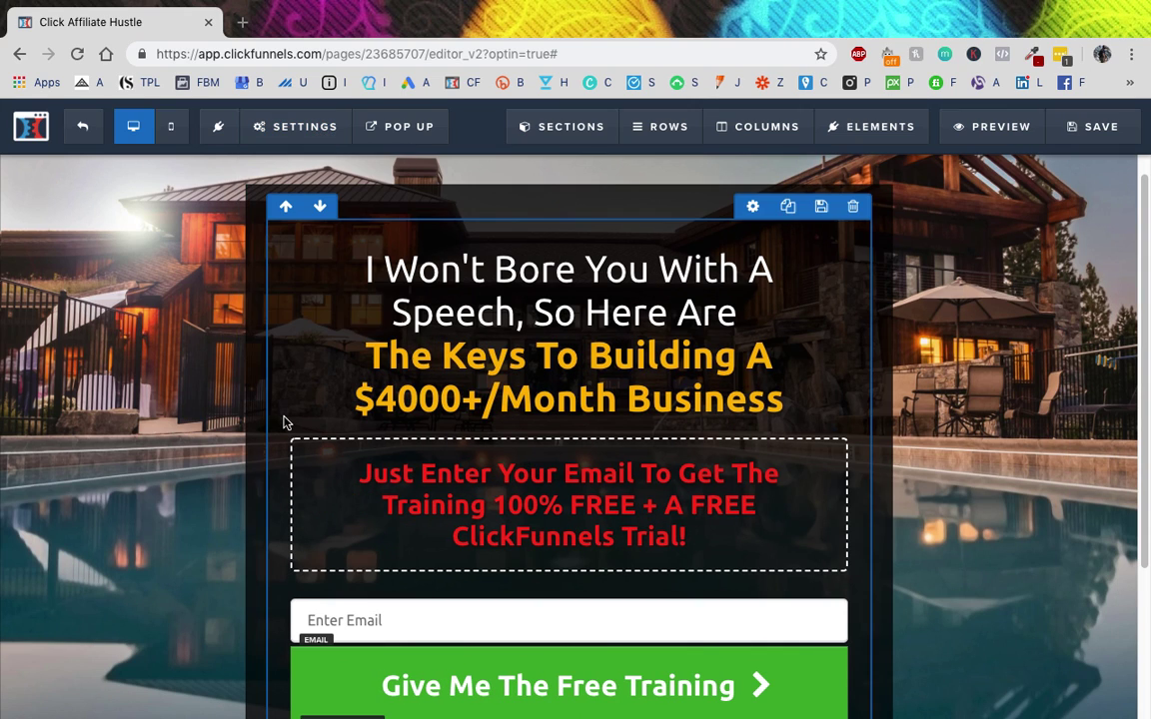
- Review the opt-in page's general settings, close them, and exit the page editor without saving
mouse_move(299, 128)
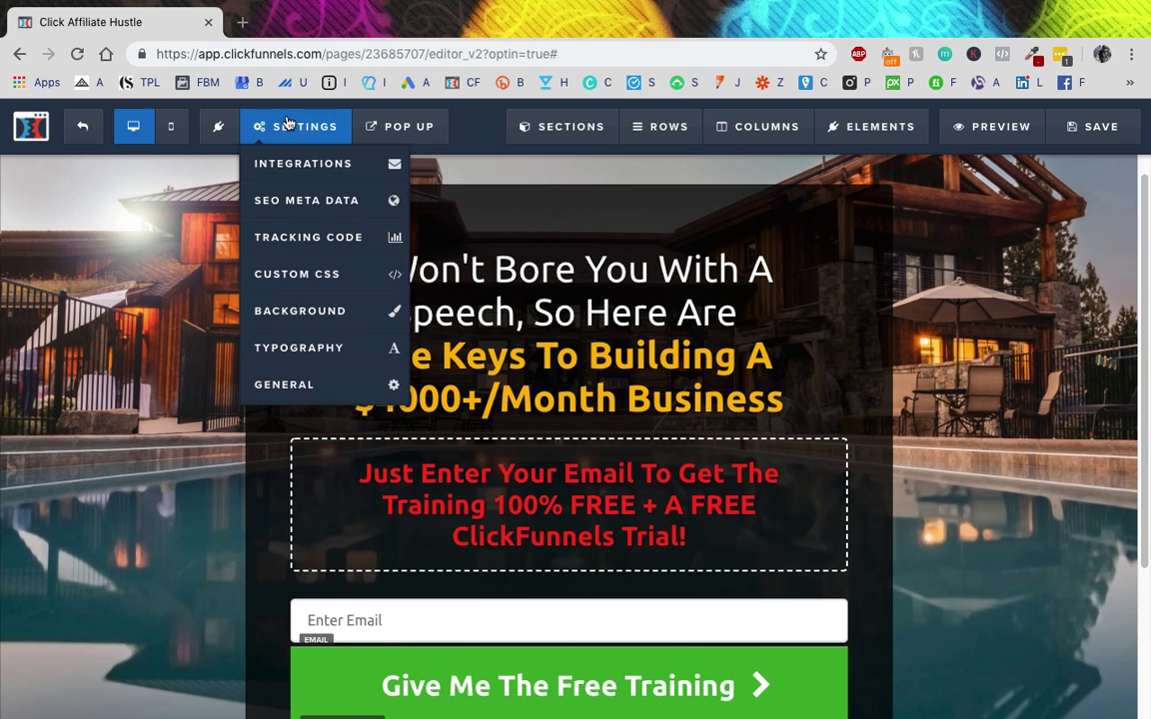
click(289, 385)
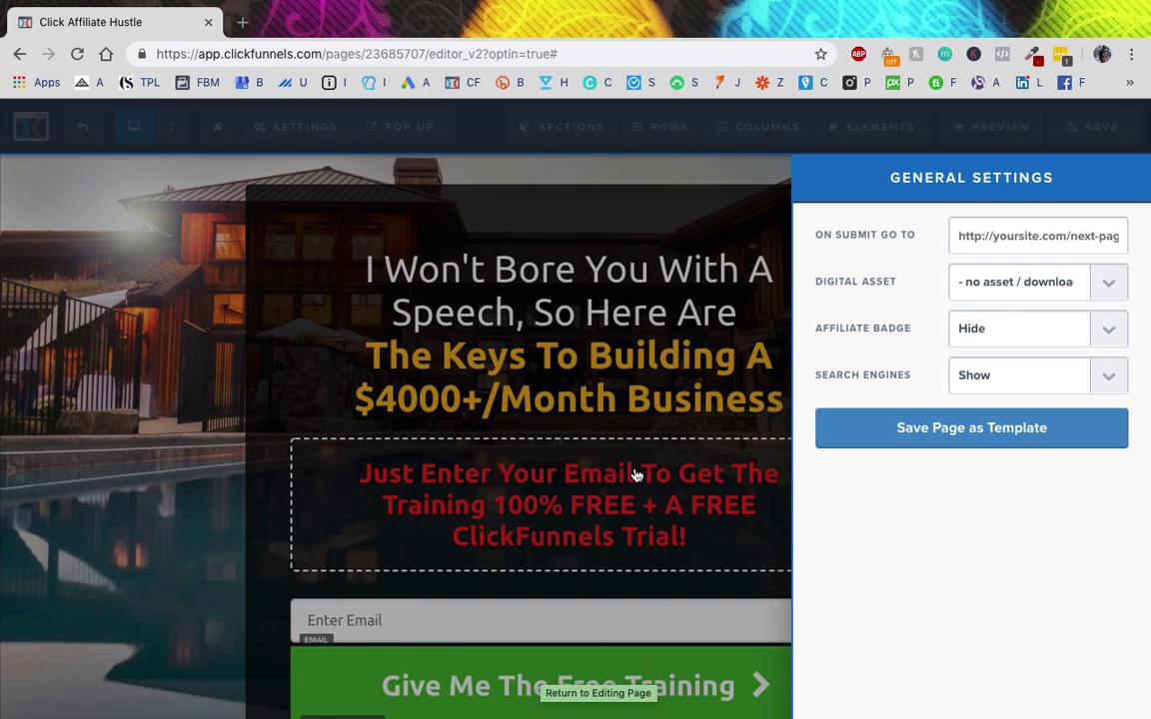
click(98, 379)
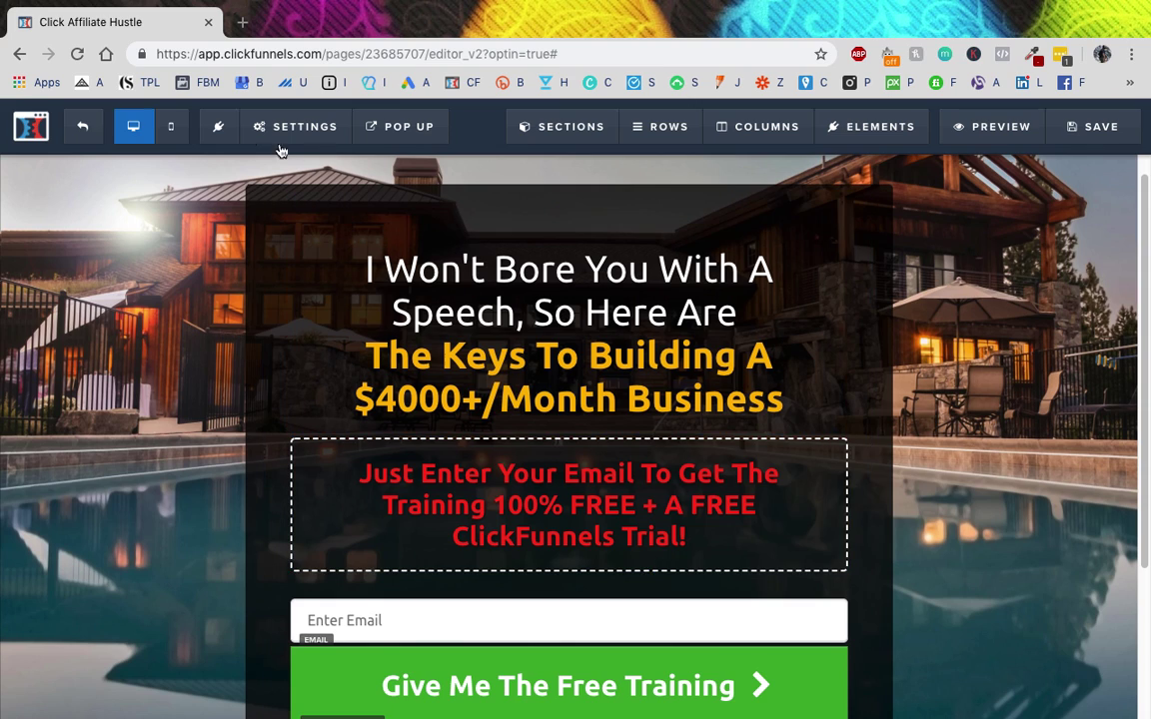
click(83, 123)
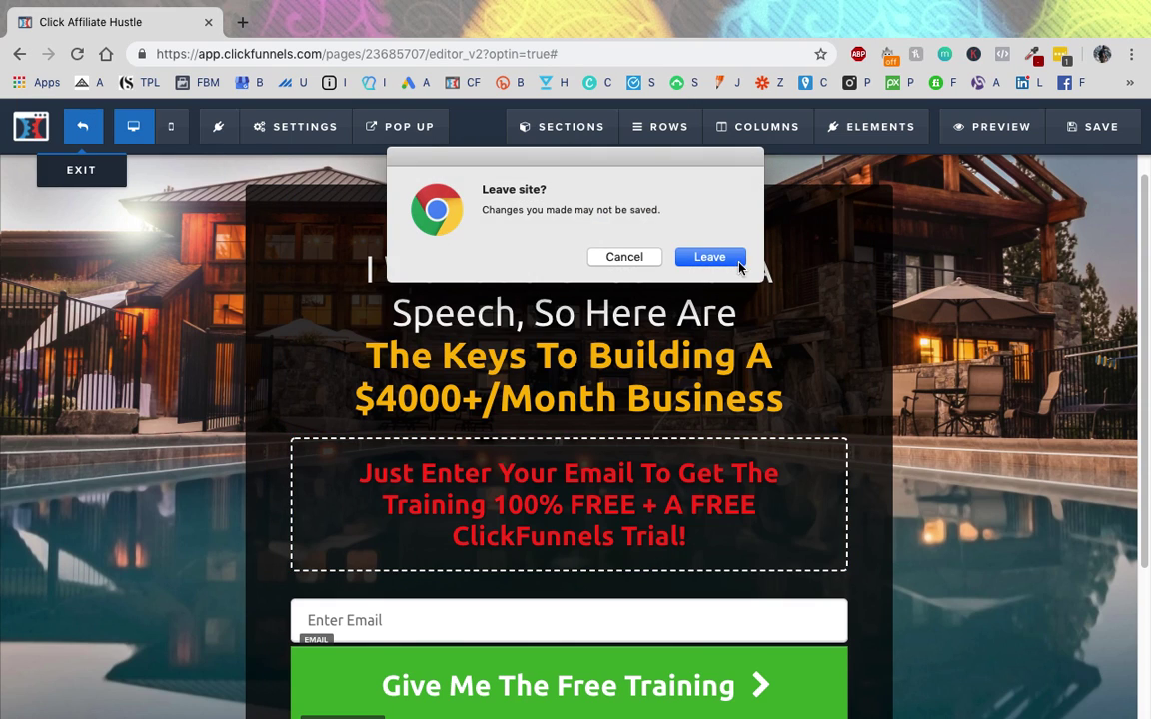
click(710, 256)
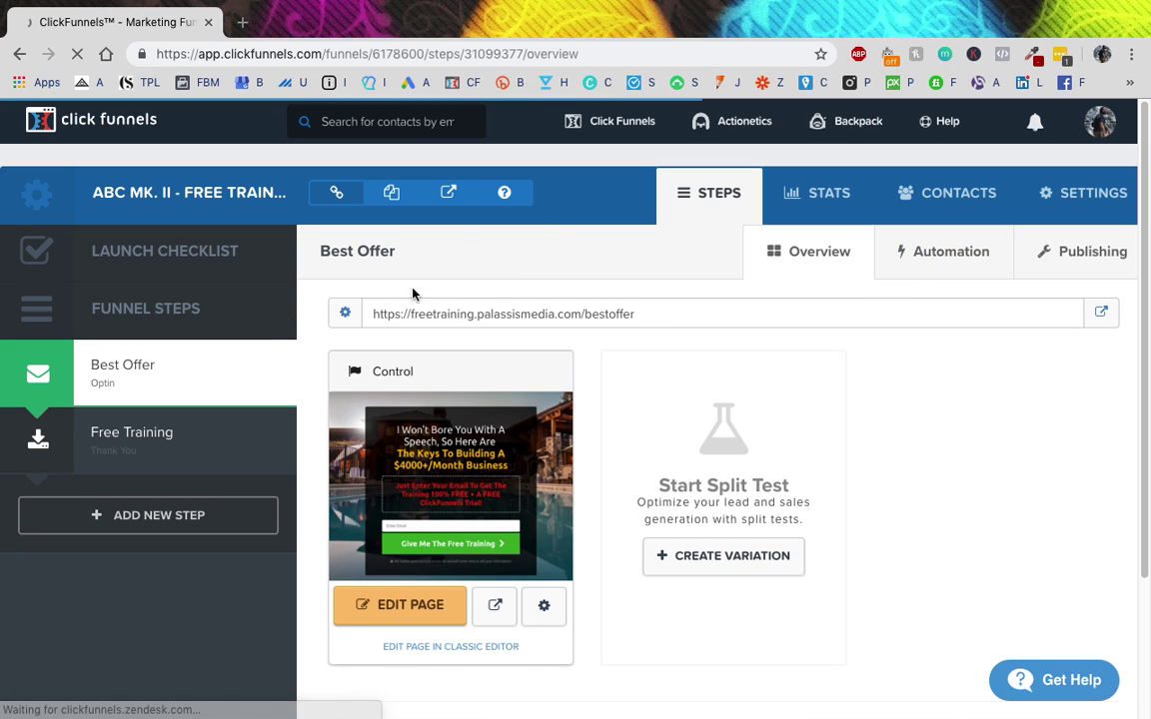
- View the Actionetics subscribers page and go on to the email campaigns overview
mouse_move(706, 127)
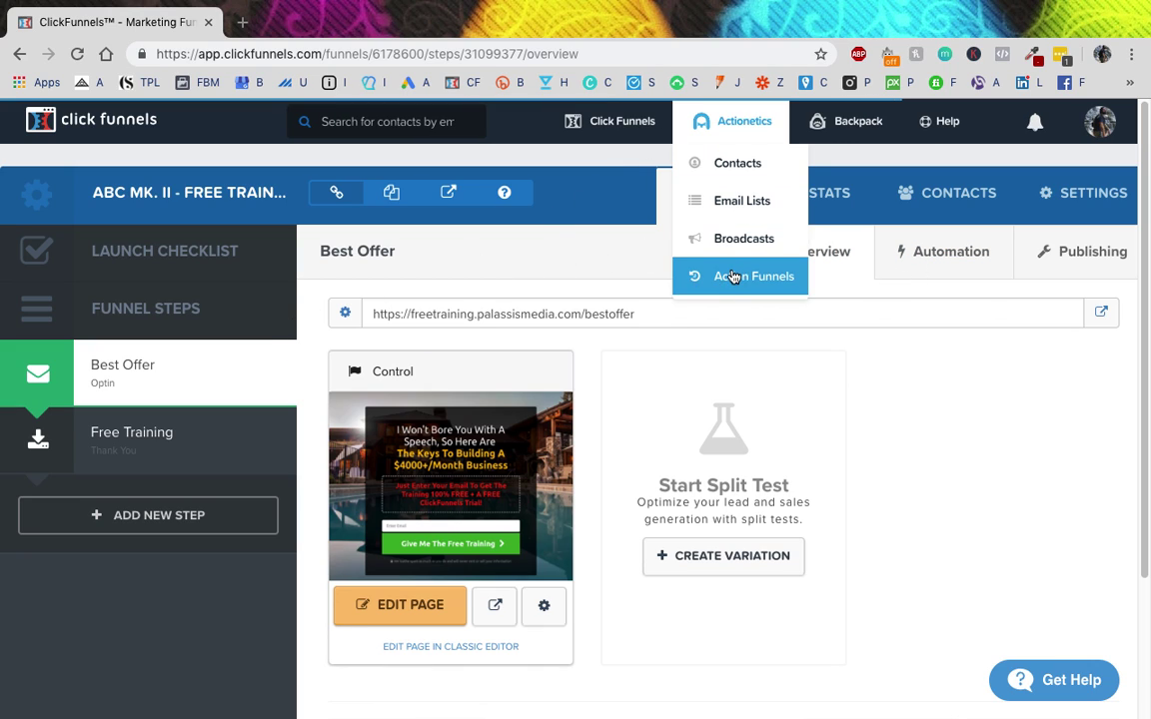
click(736, 171)
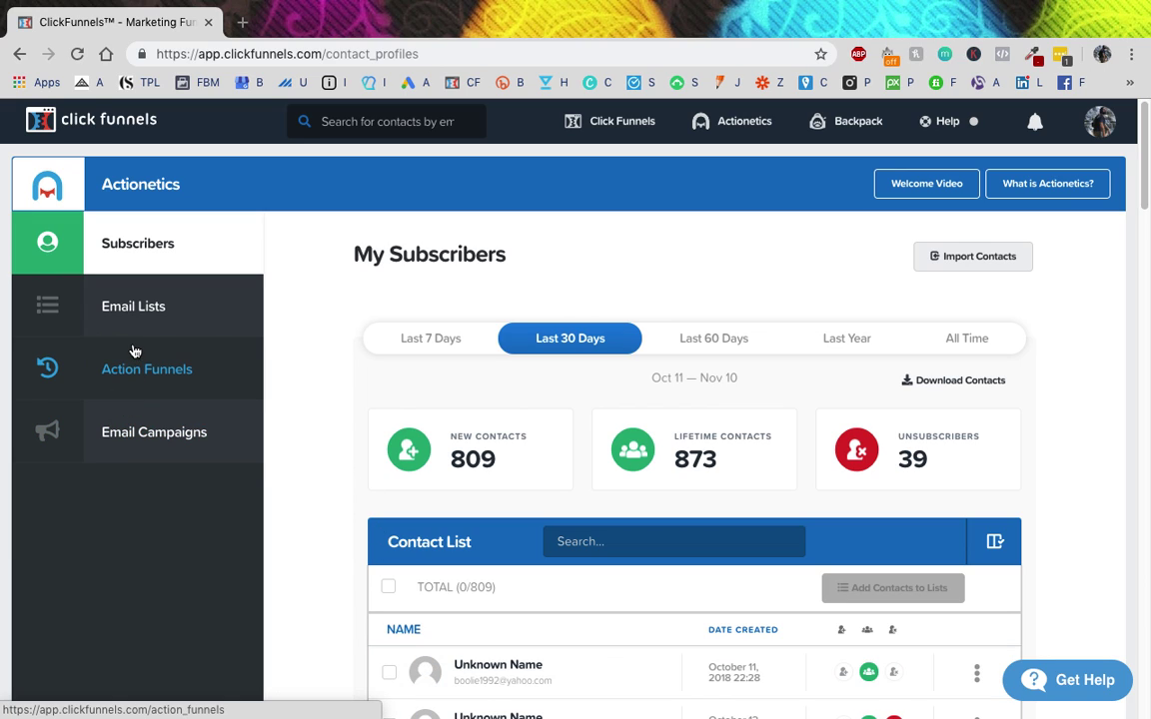
click(1101, 121)
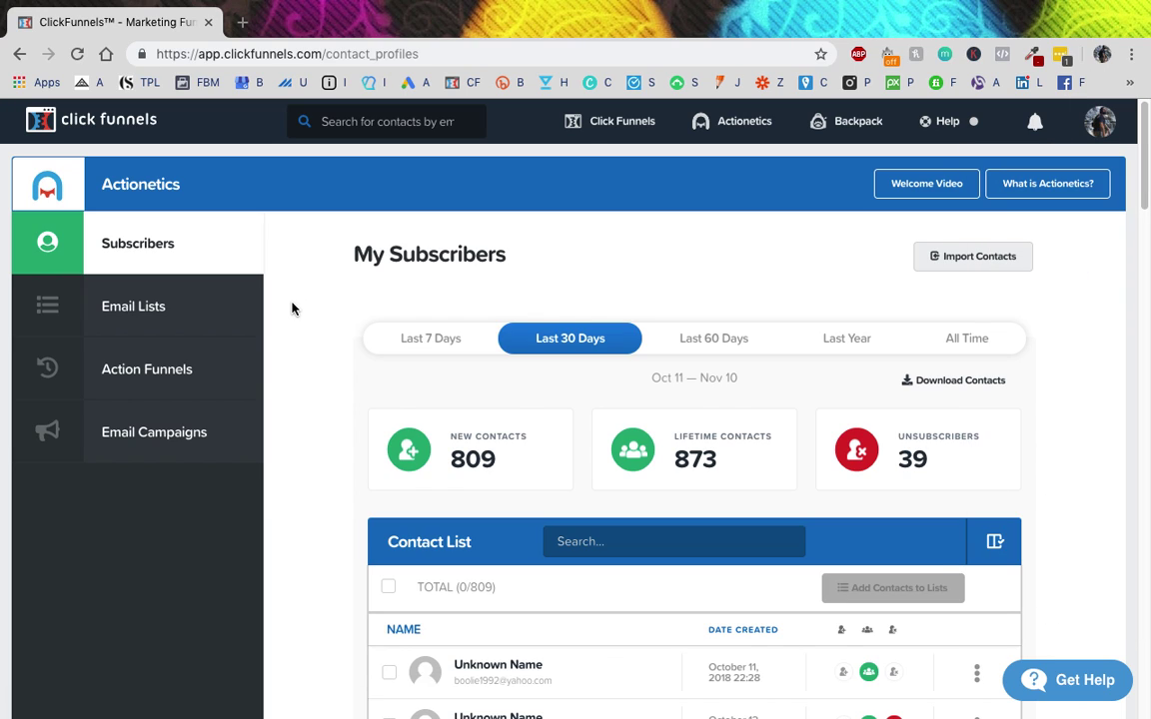
click(120, 440)
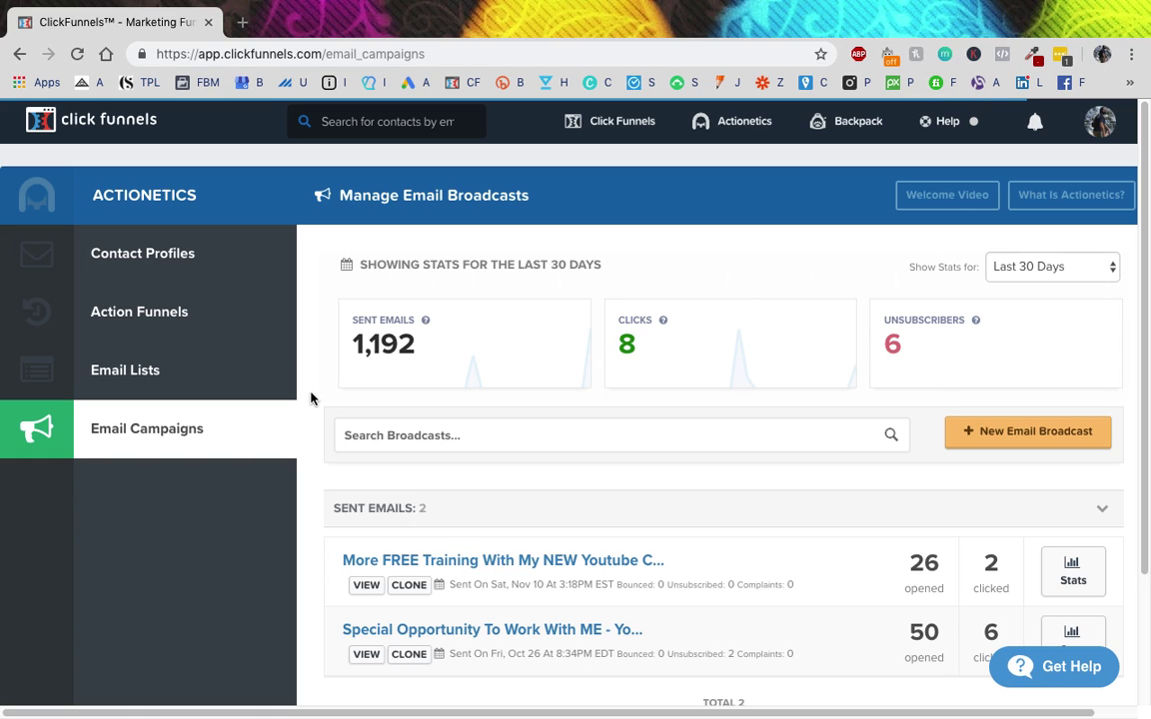
- Open a new email broadcast form and view the email lists available as recipients without choosing one
click(1030, 432)
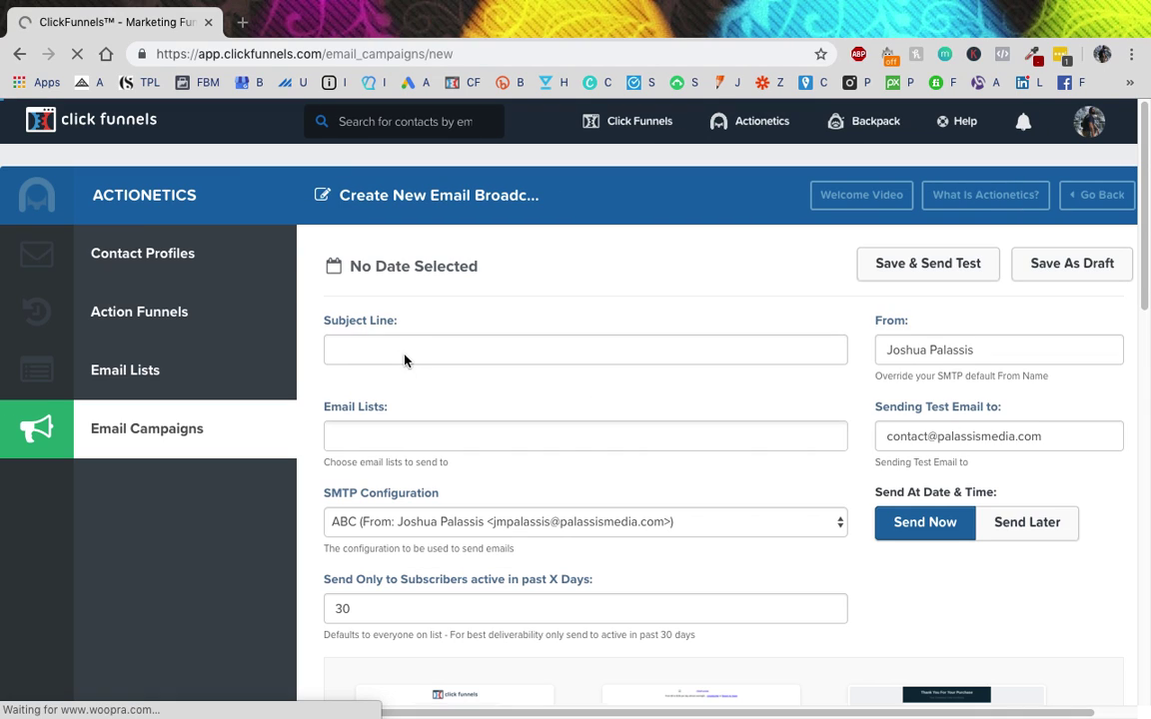
click(392, 439)
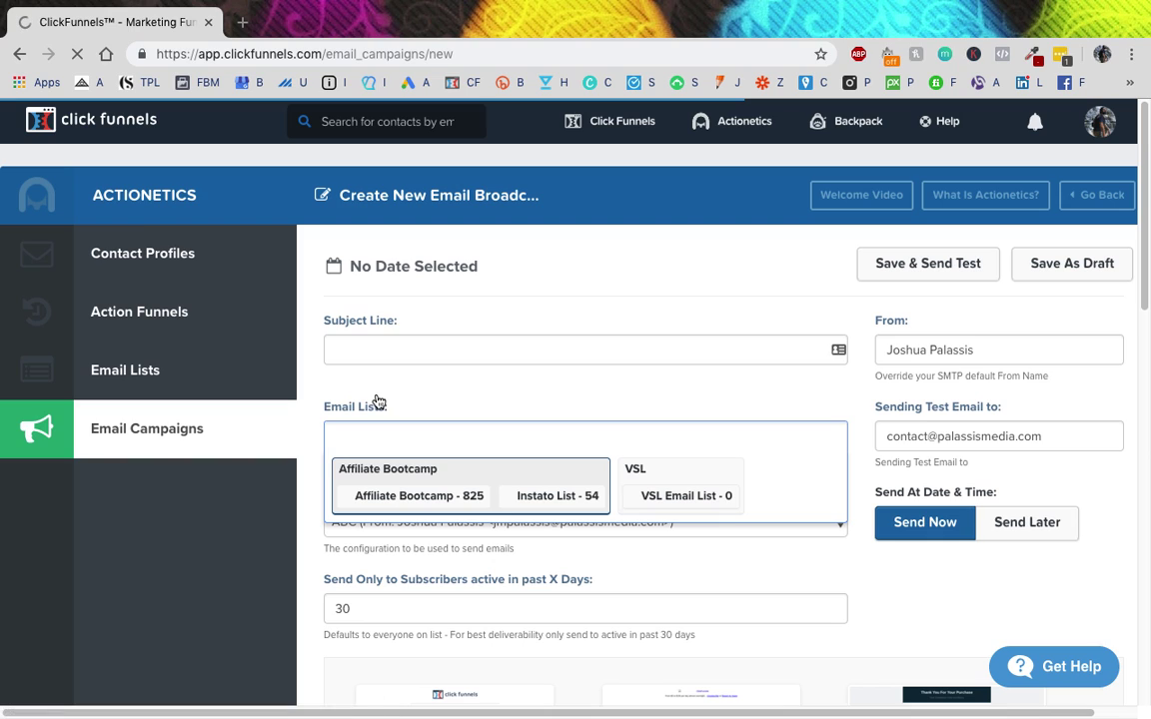
click(378, 402)
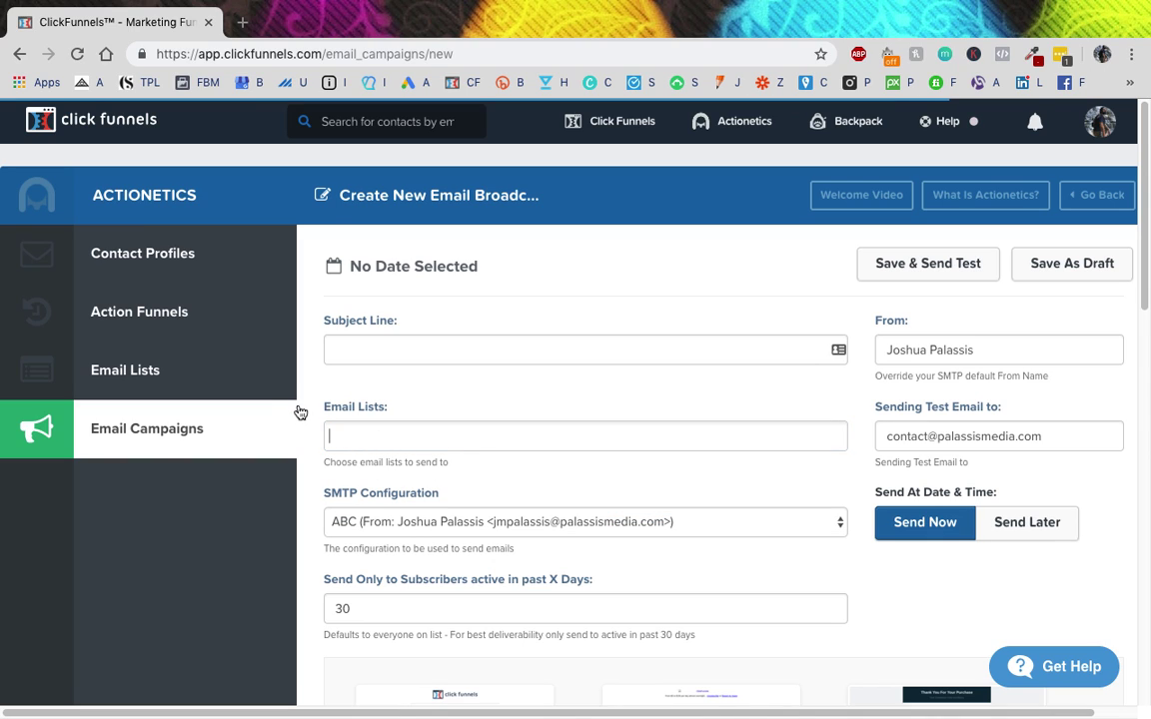
- Check the broadcast's SMTP configuration choices and the address field for sending a test email
scroll(324, 411, down, 2)
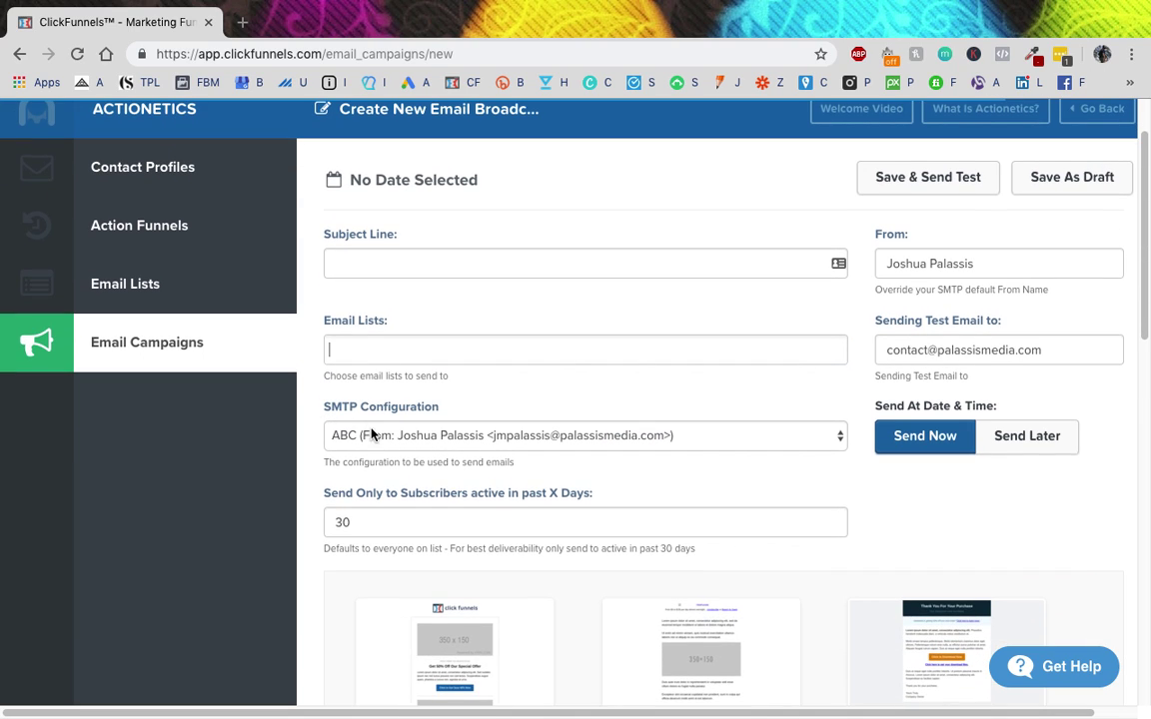
click(371, 435)
click(366, 405)
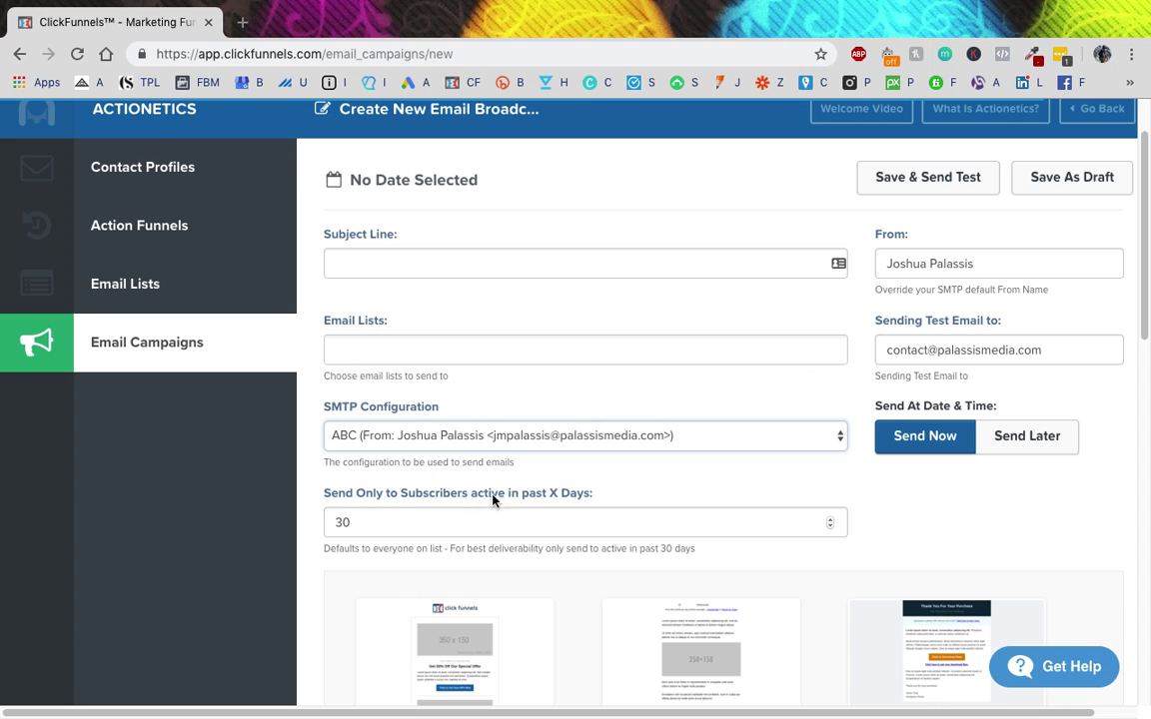
drag(929, 352, 1003, 352)
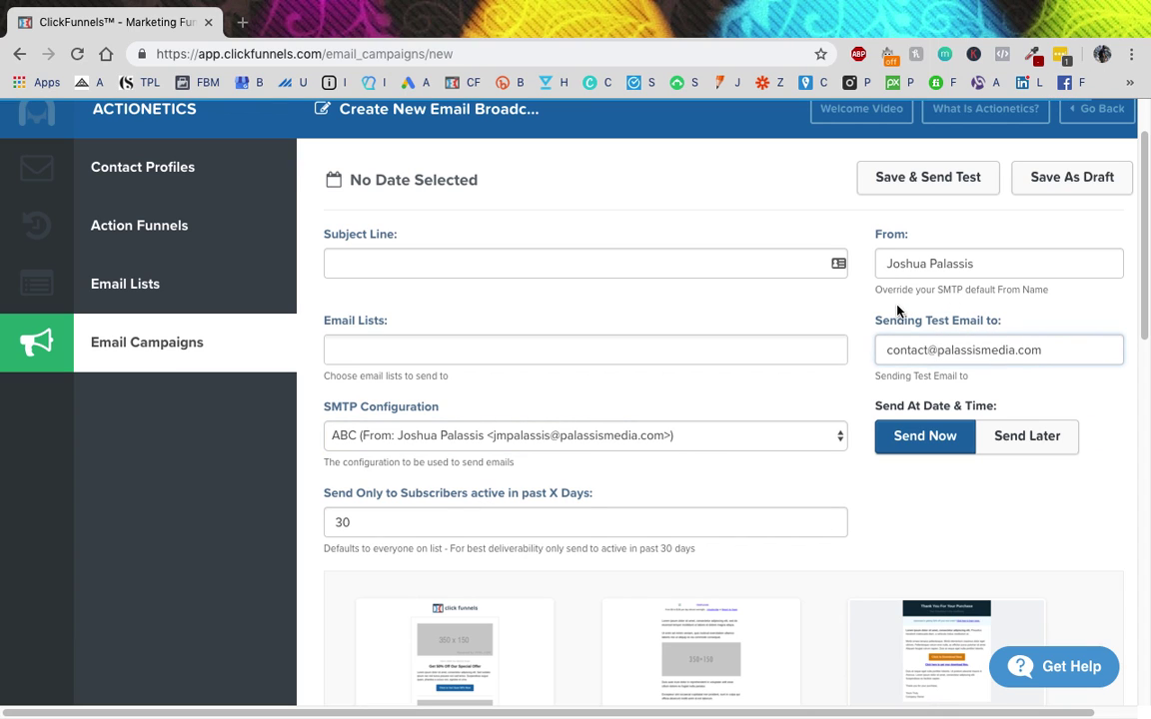
- Browse the email templates offered for the new broadcast and return to the start of the form
scroll(628, 297, down, 5)
click(704, 392)
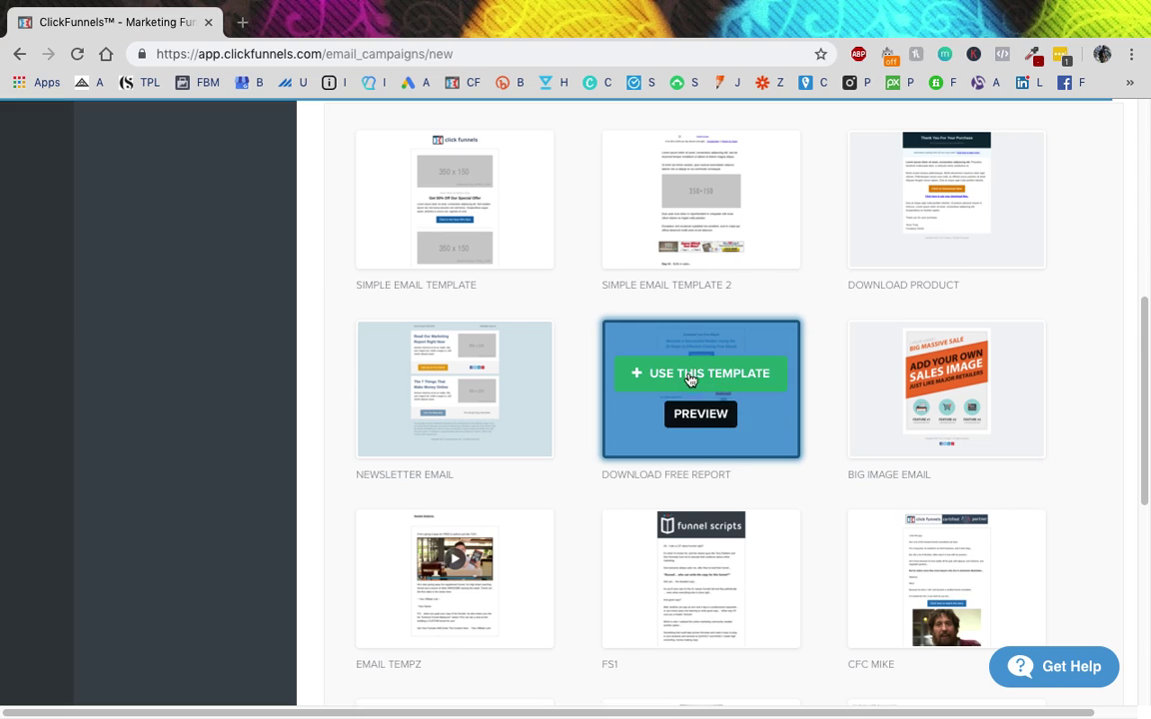
scroll(319, 385, down, 1)
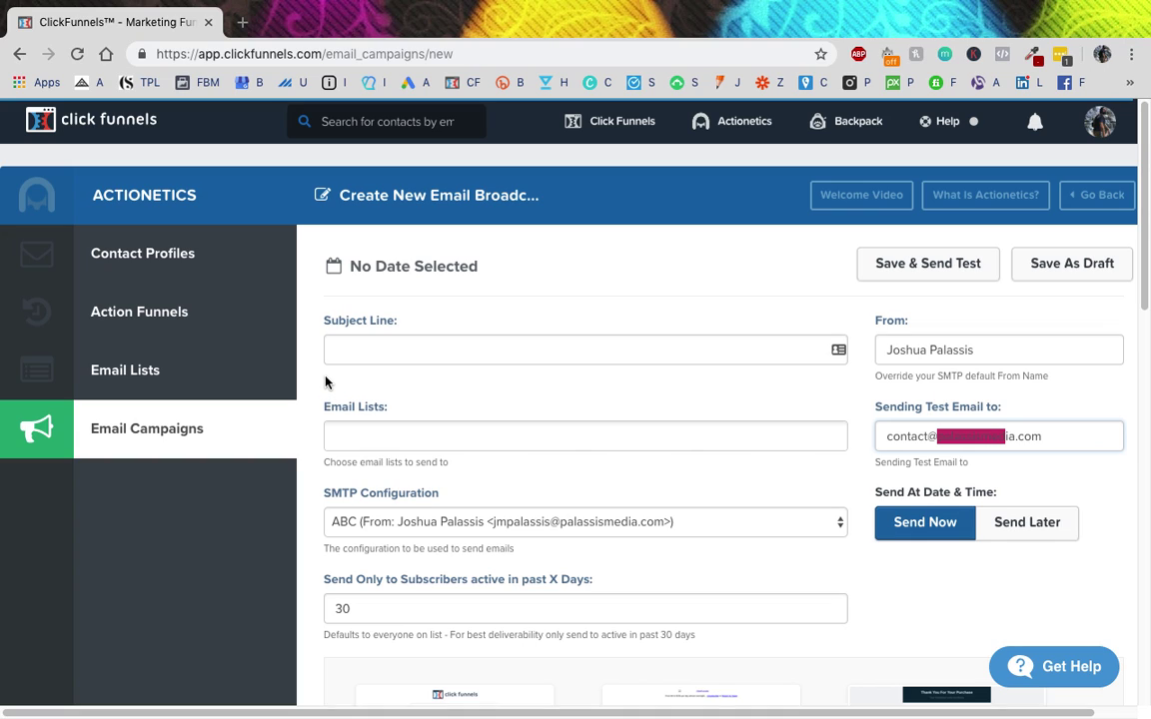
- Leave the new broadcast unsaved and review the email broadcast statistics and sent emails
click(139, 426)
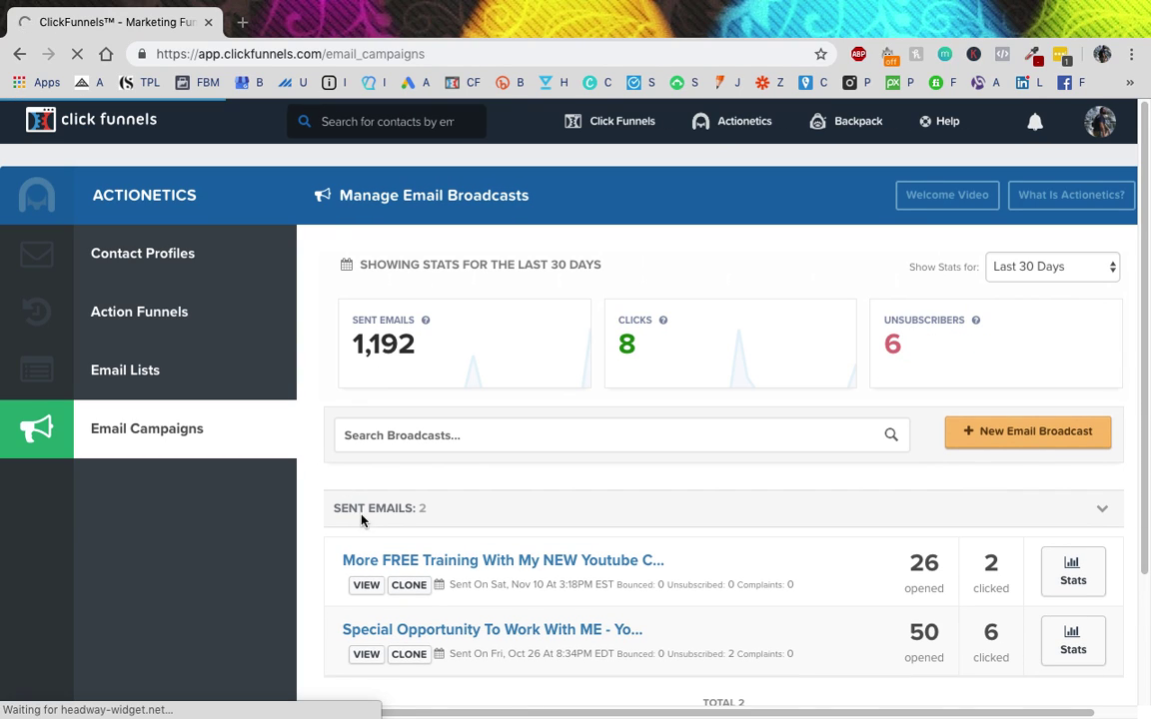
scroll(362, 517, down, 1)
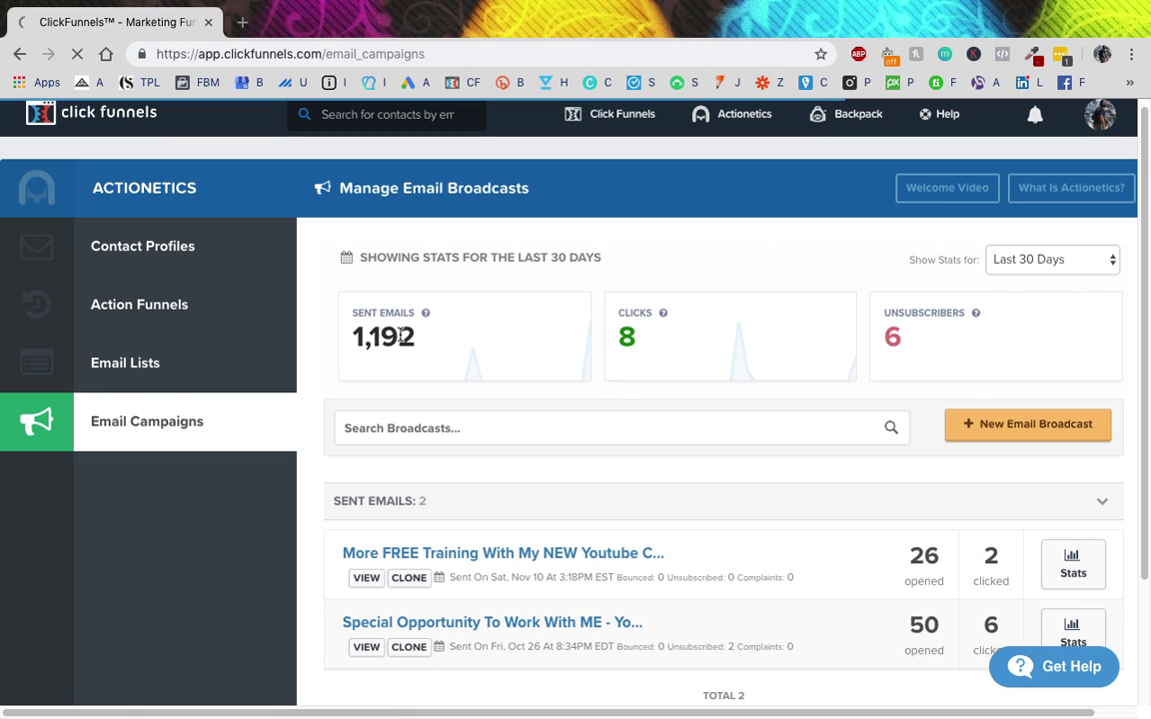
scroll(308, 478, up, 1)
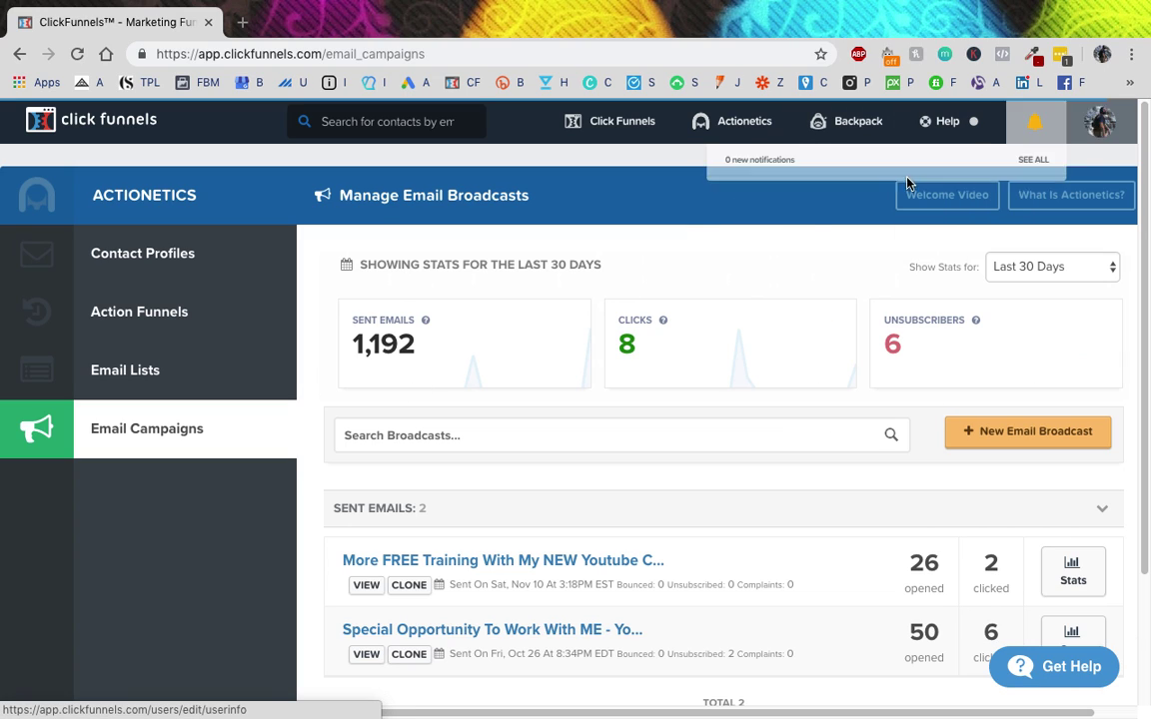
key(super+shift+5)
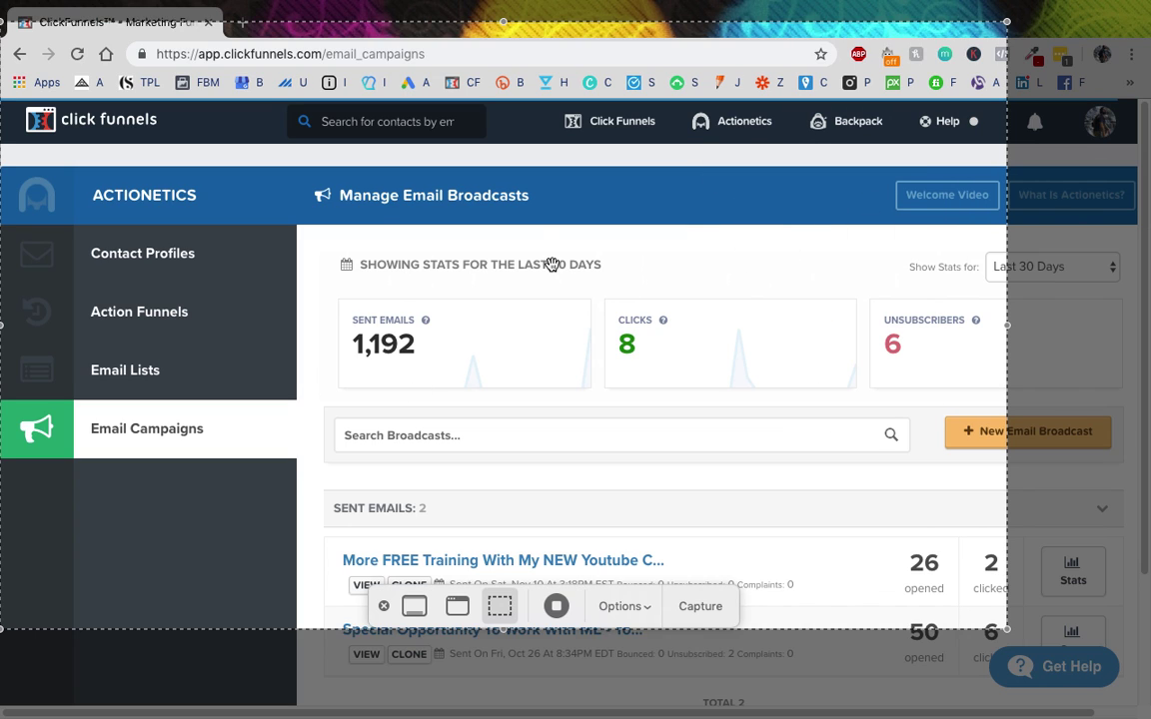